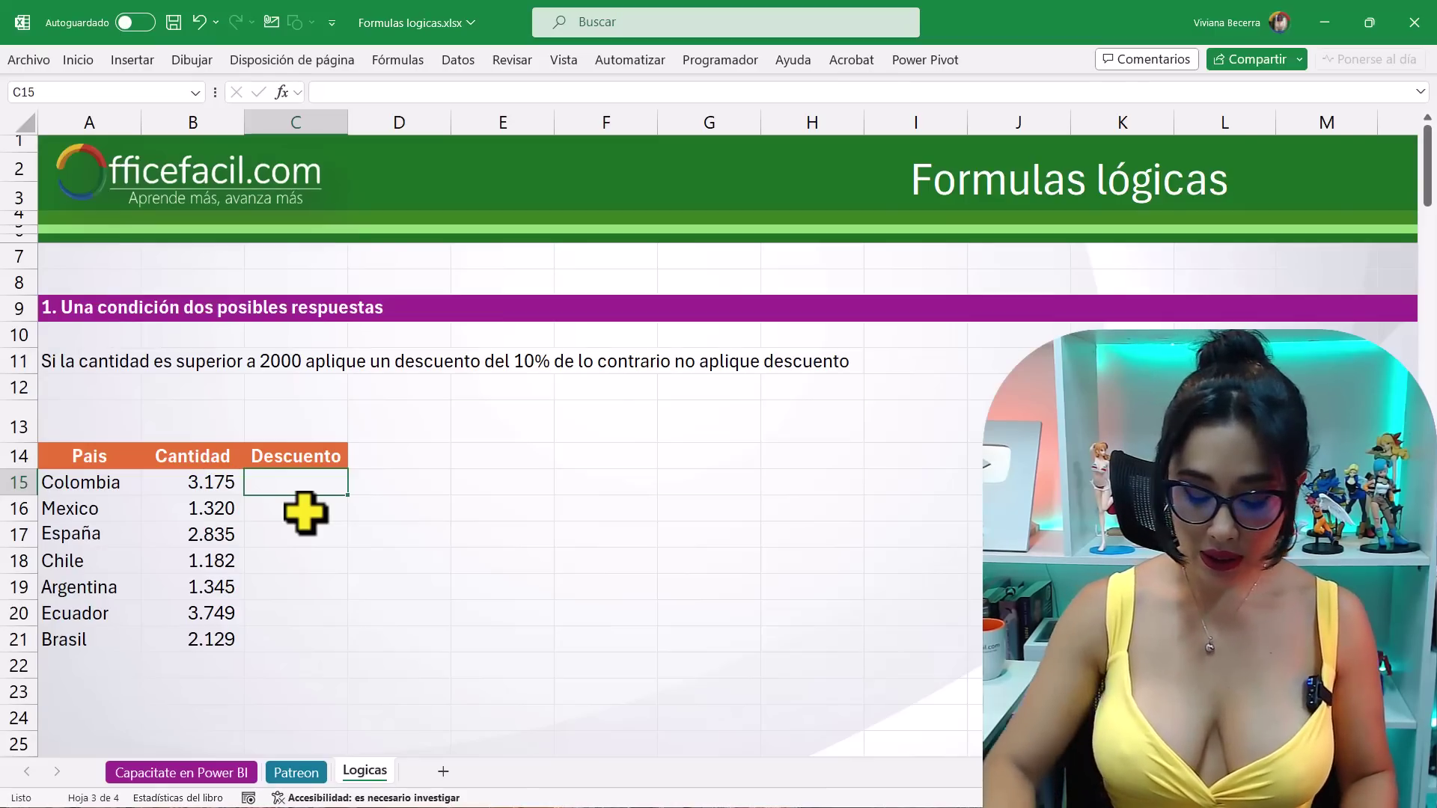
- Enter =SI(B15>2000;10%;0) in C15 and copy the formula down through C21
text(=si()
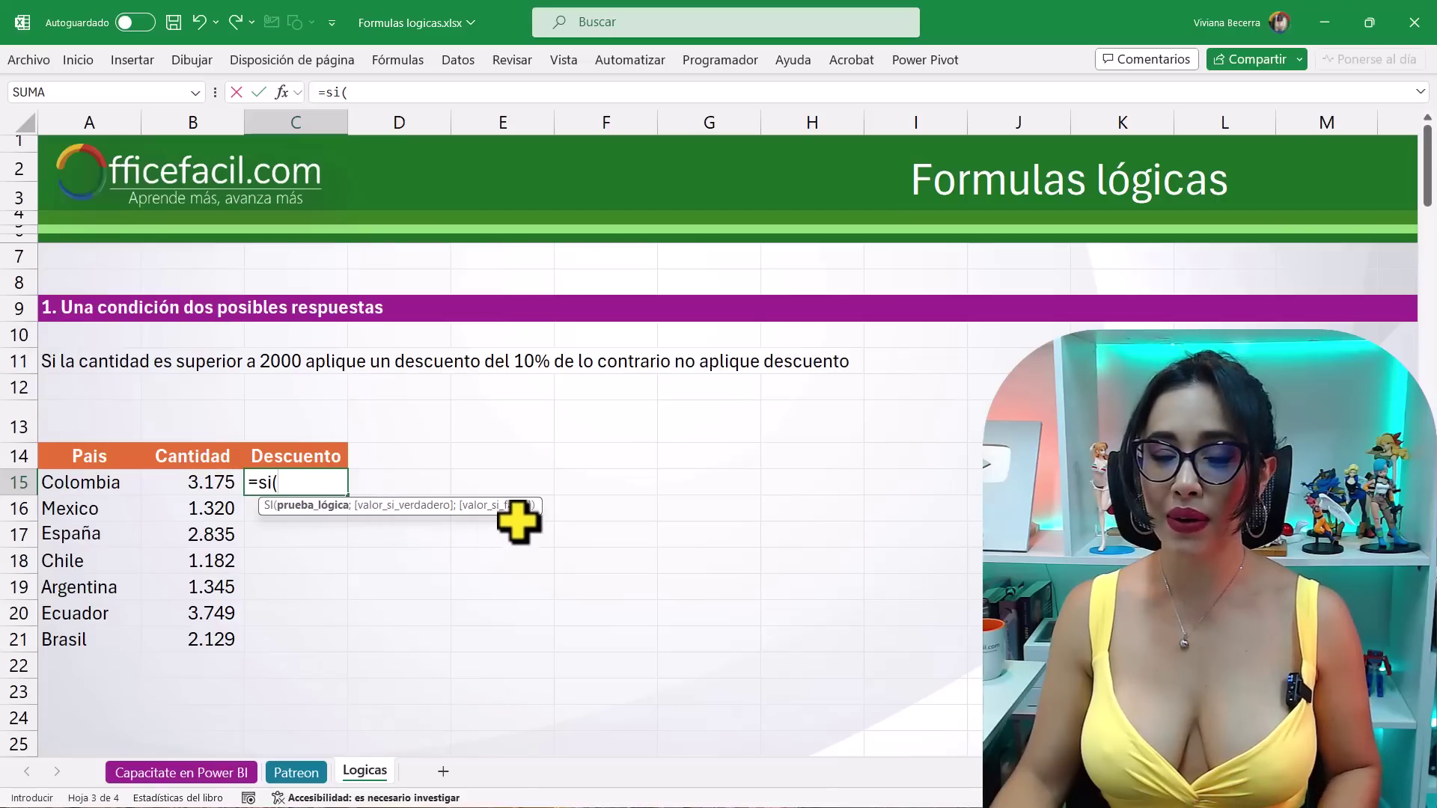
click(315, 479)
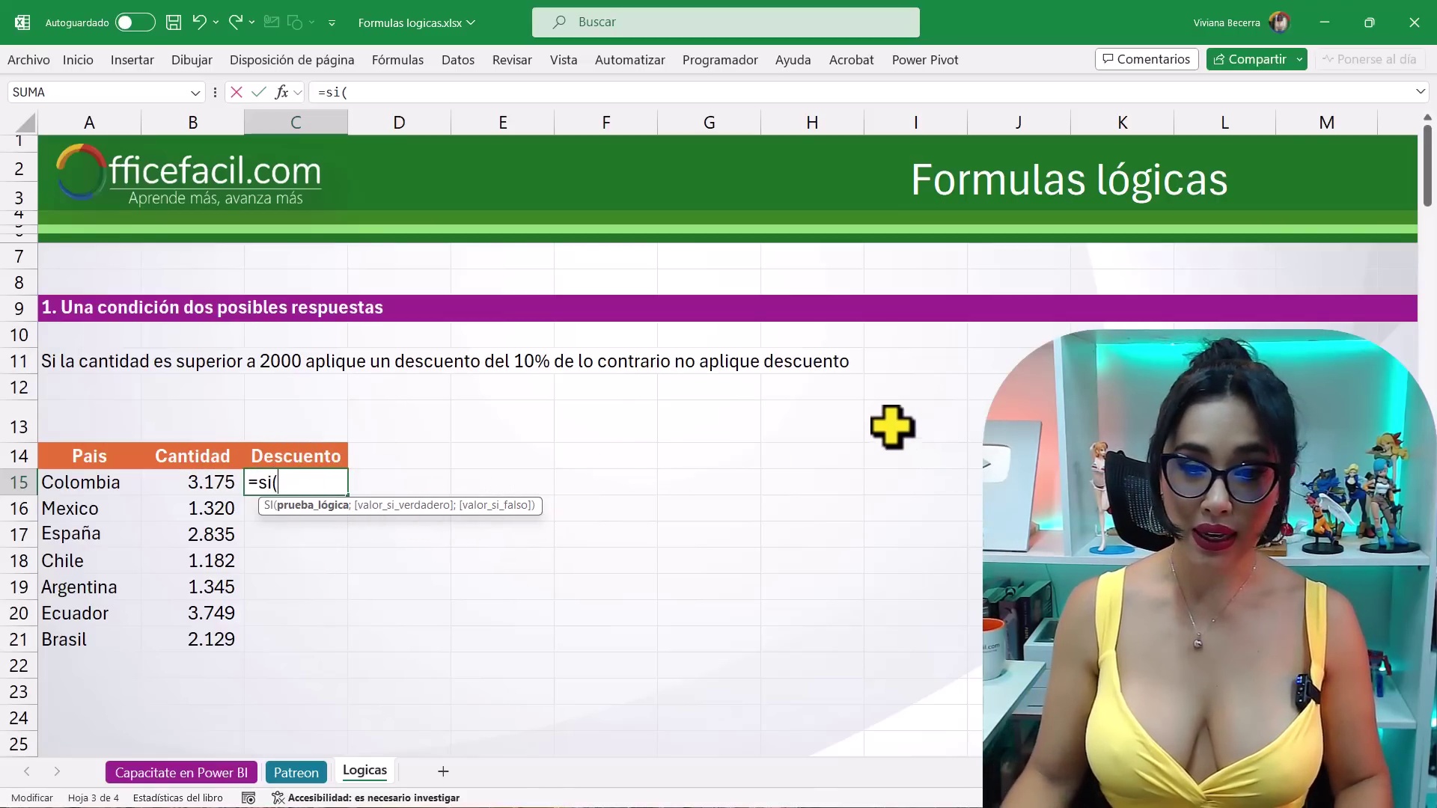
click(184, 482)
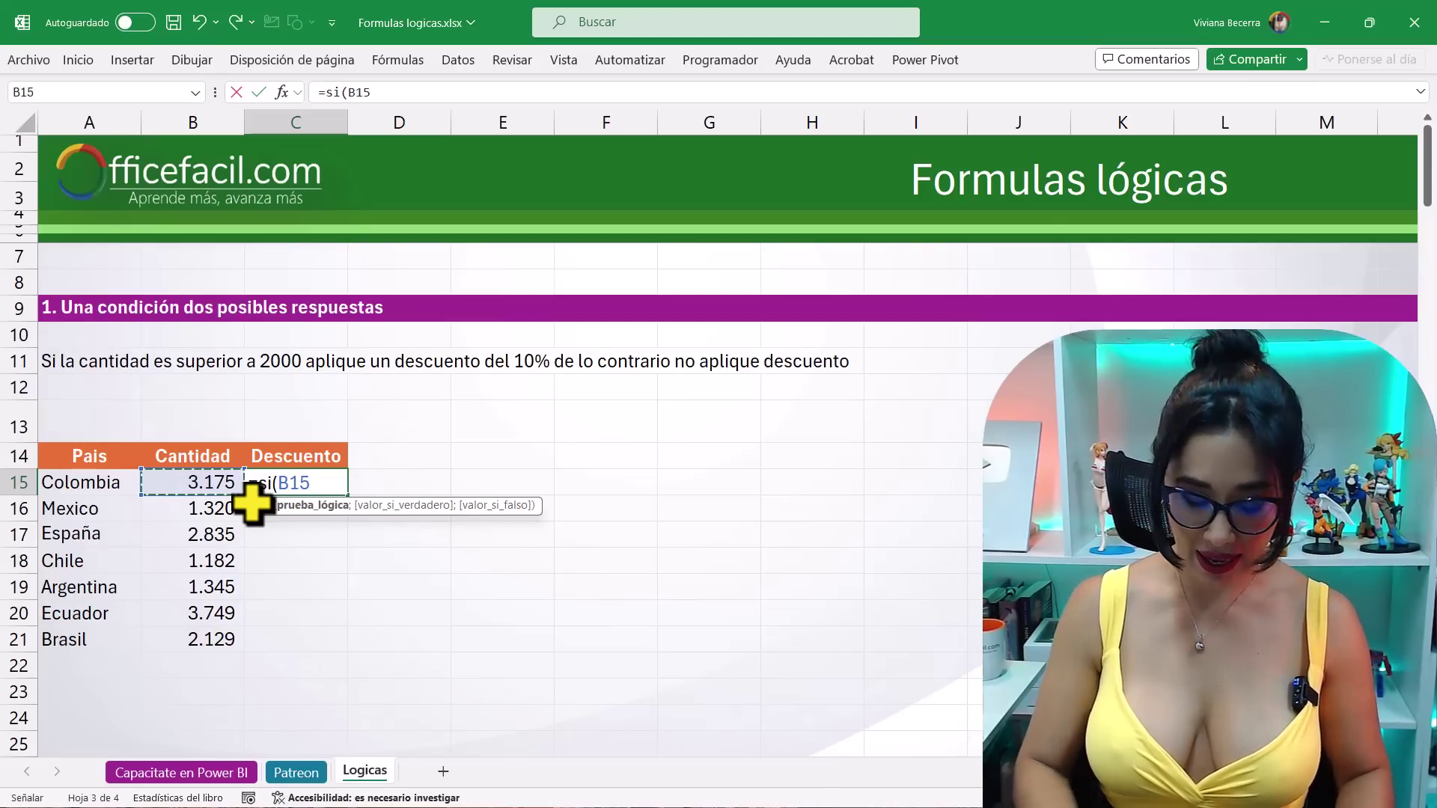
text(>200)
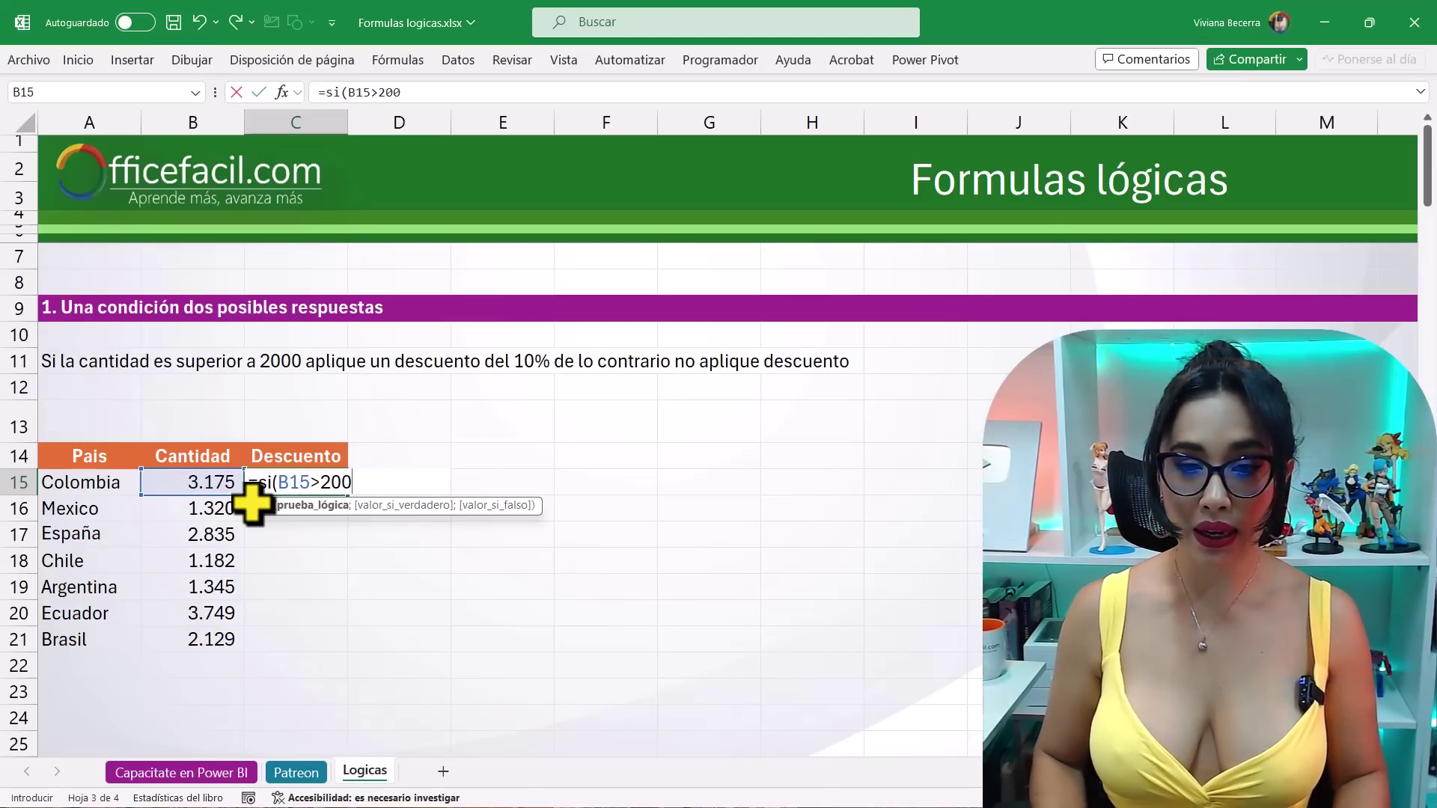
text(0;)
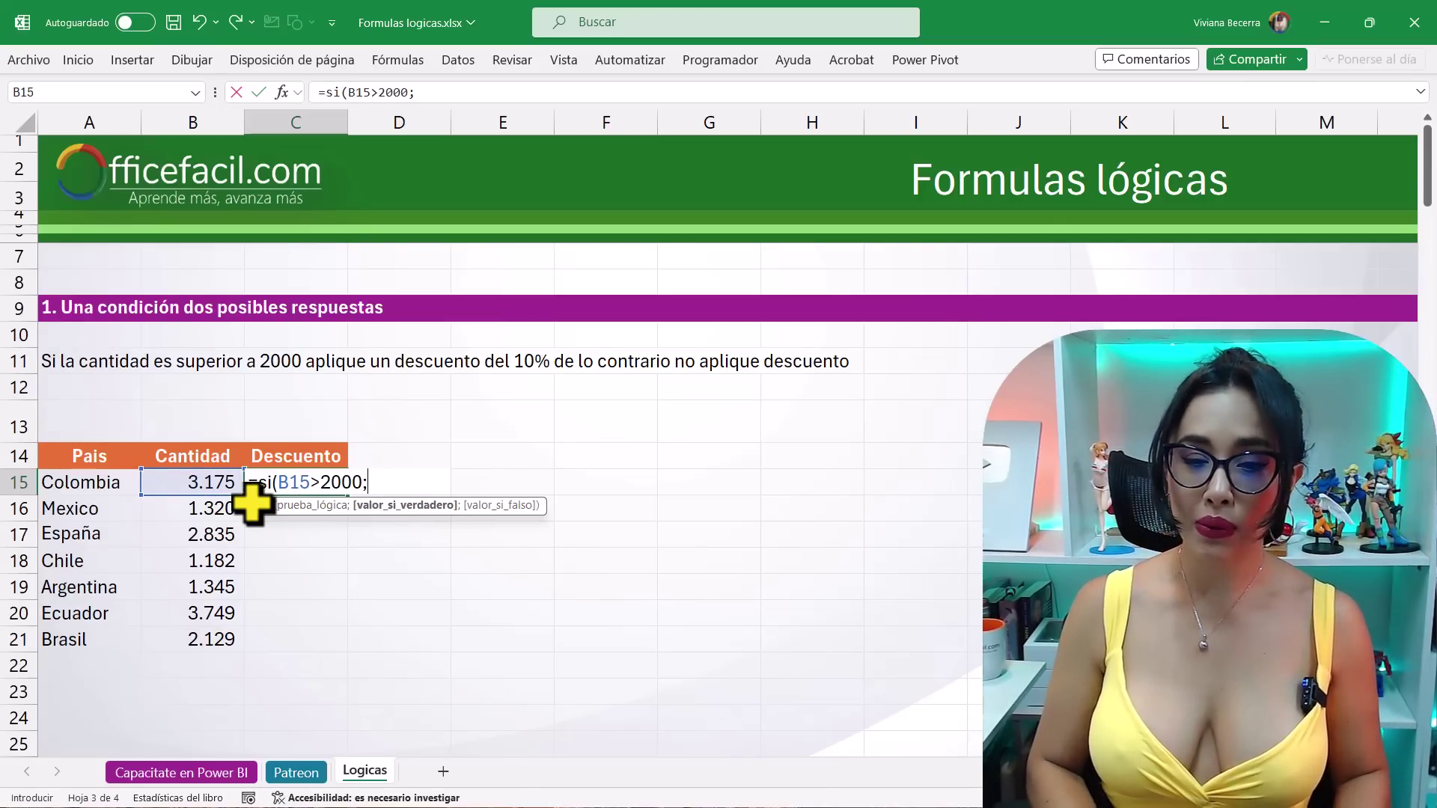
text(10%)
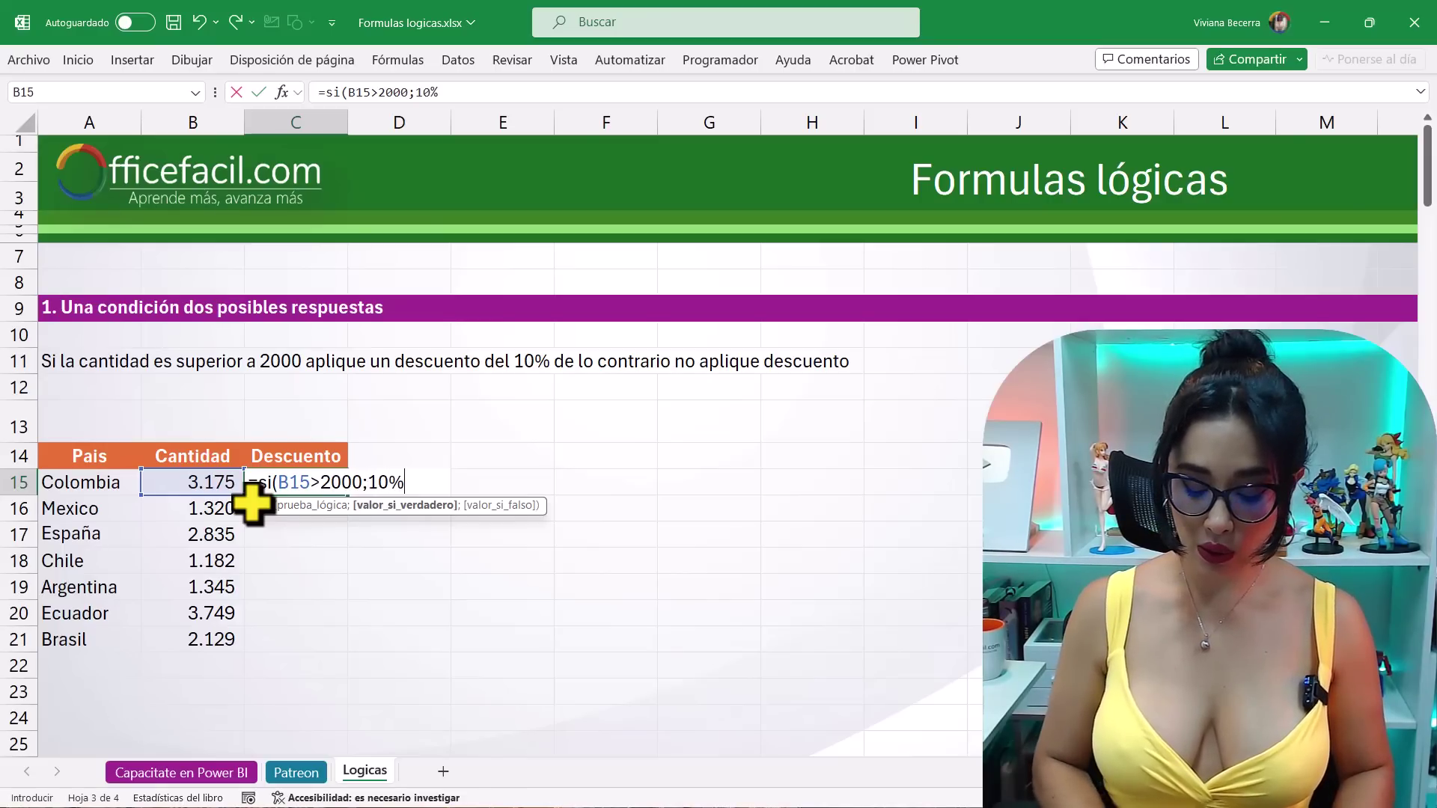
text(;0)
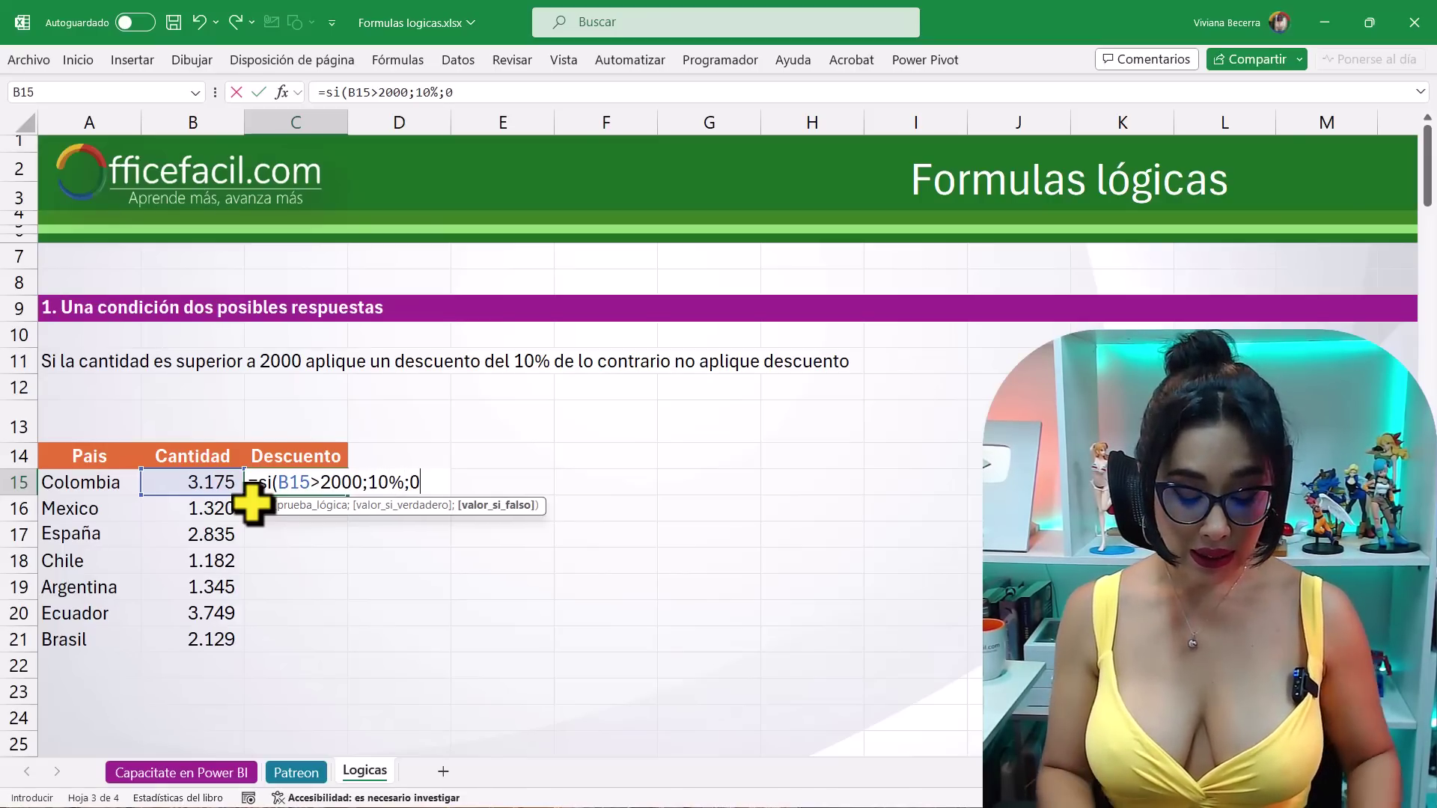
text())
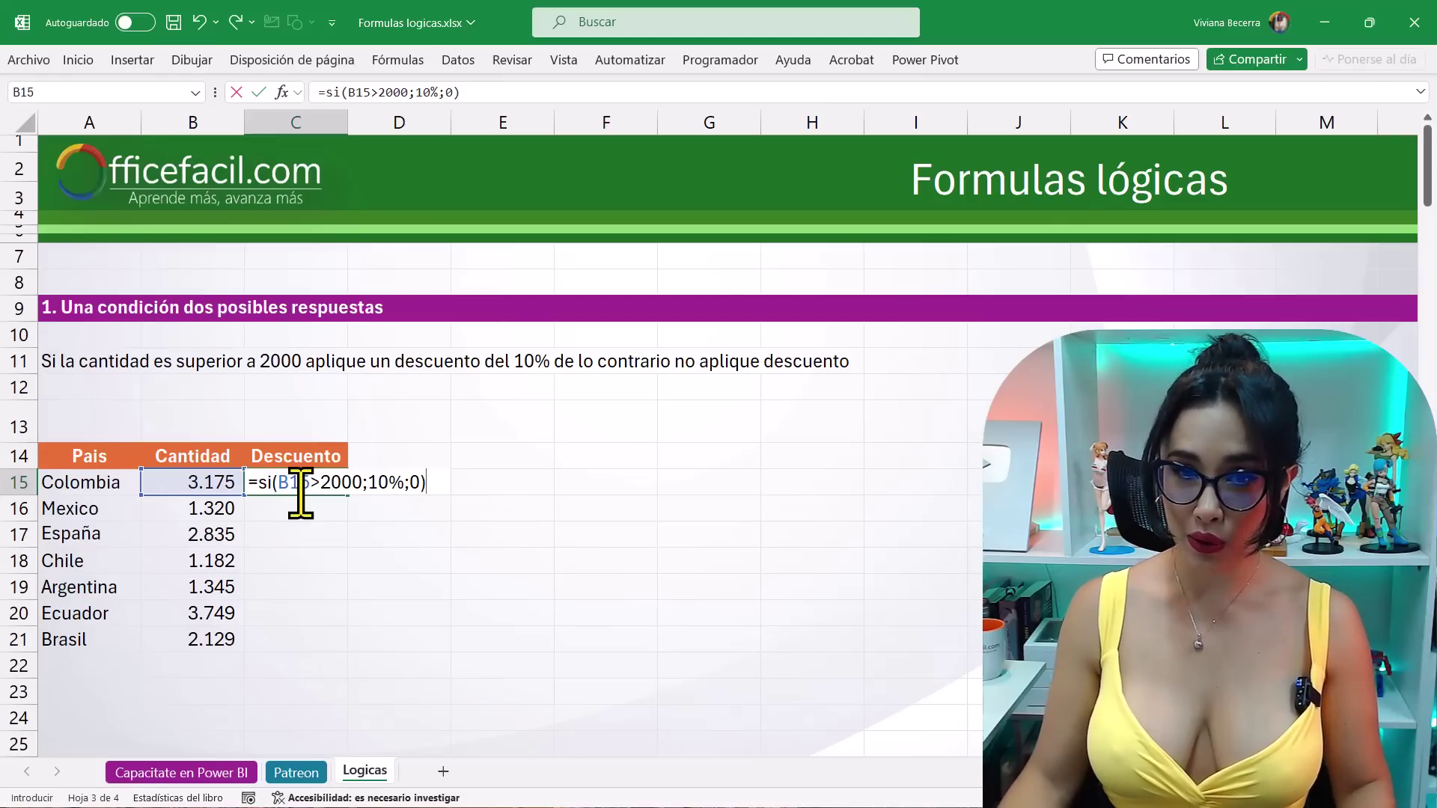
key(Return)
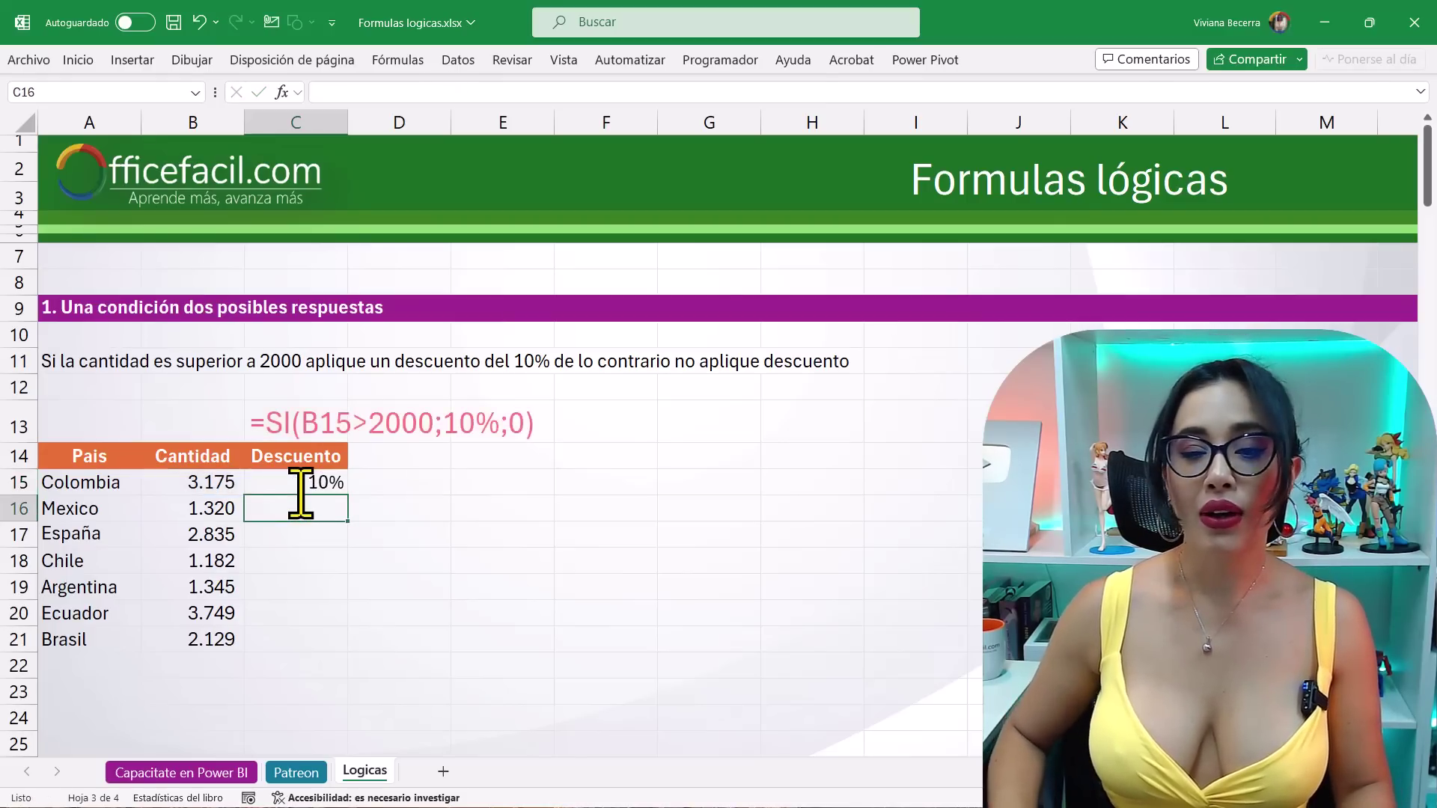
click(301, 485)
drag(348, 496, 342, 653)
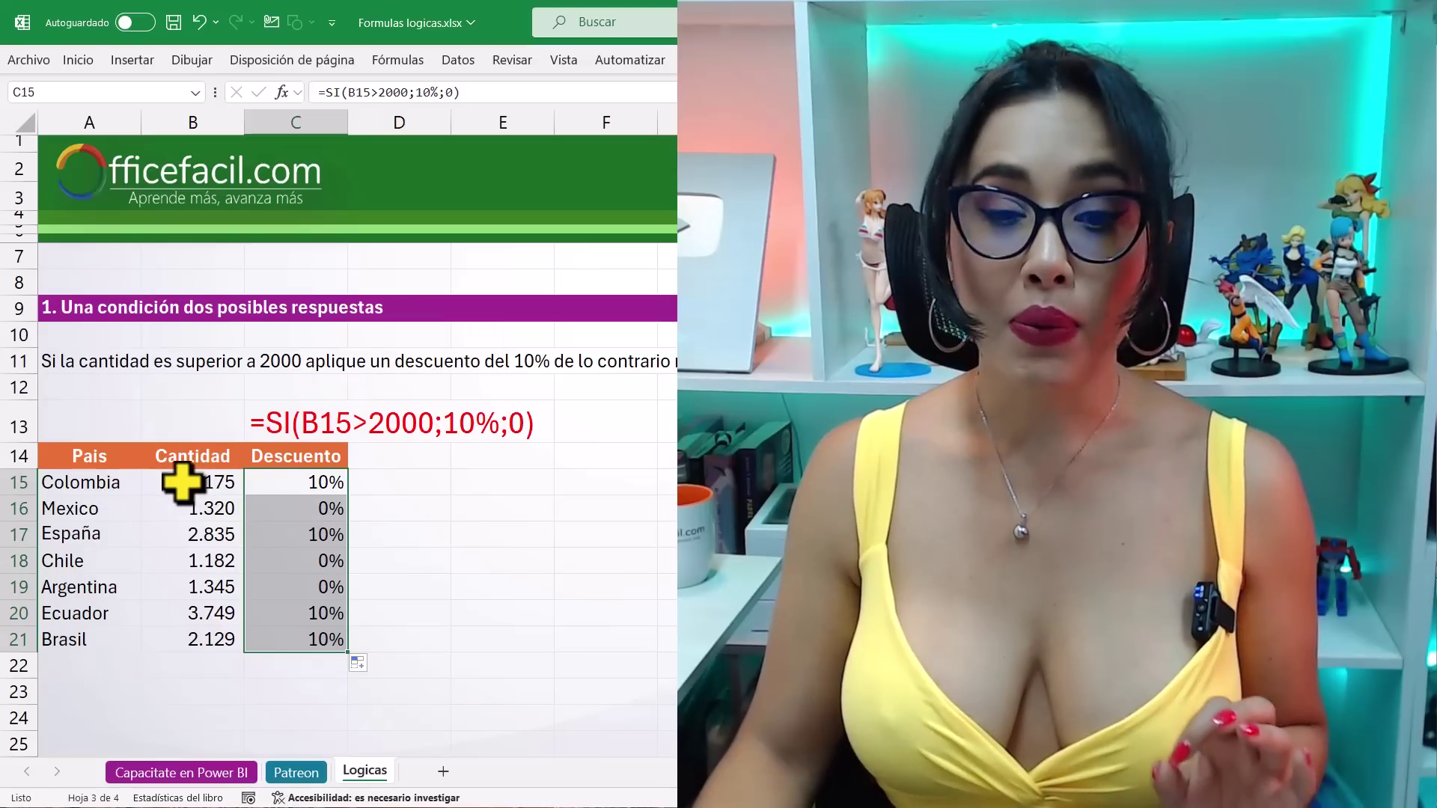
- Compare the quantities in B15:B21 with their calculated discounts in column C
click(198, 481)
click(279, 488)
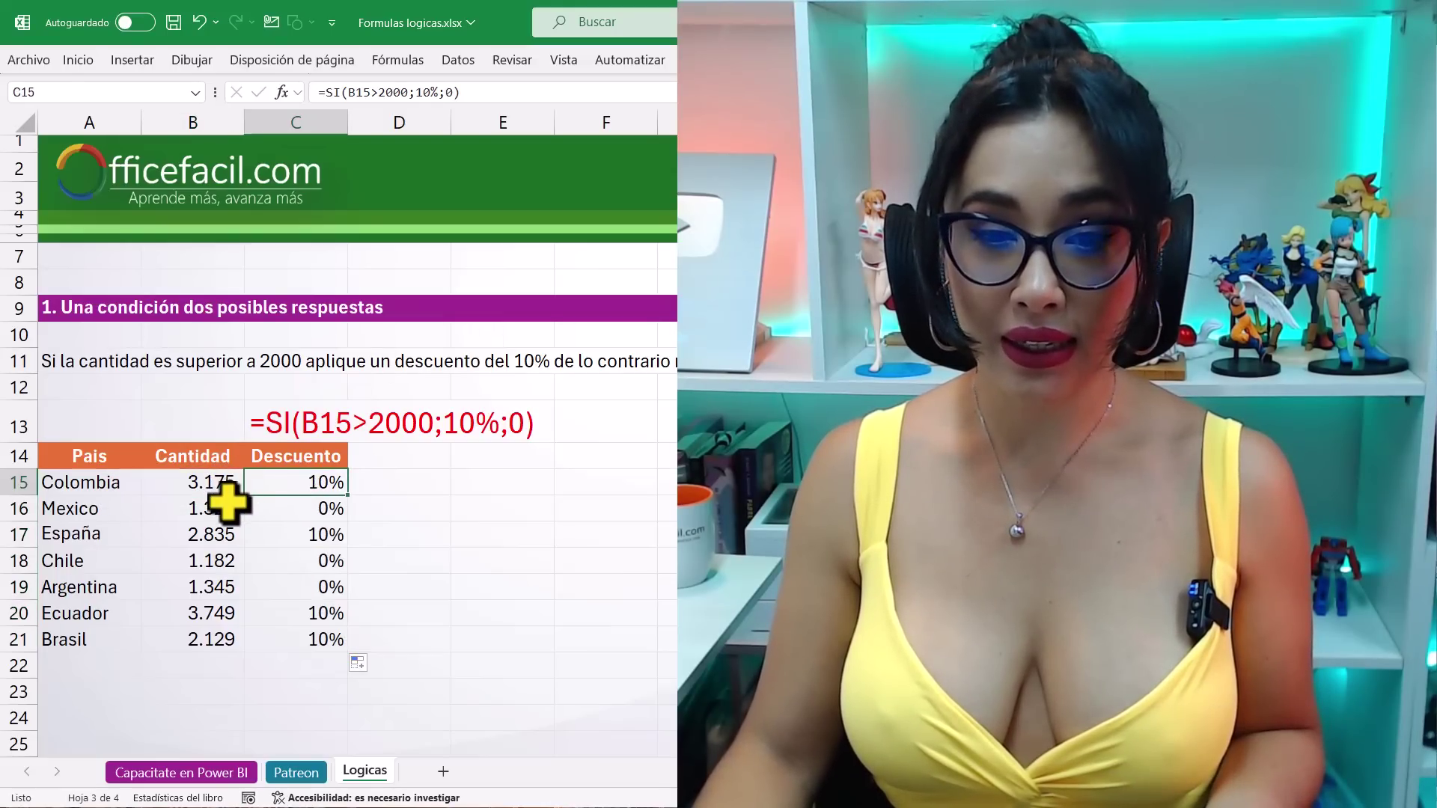
click(216, 514)
click(289, 517)
click(217, 536)
click(287, 537)
click(212, 569)
click(321, 561)
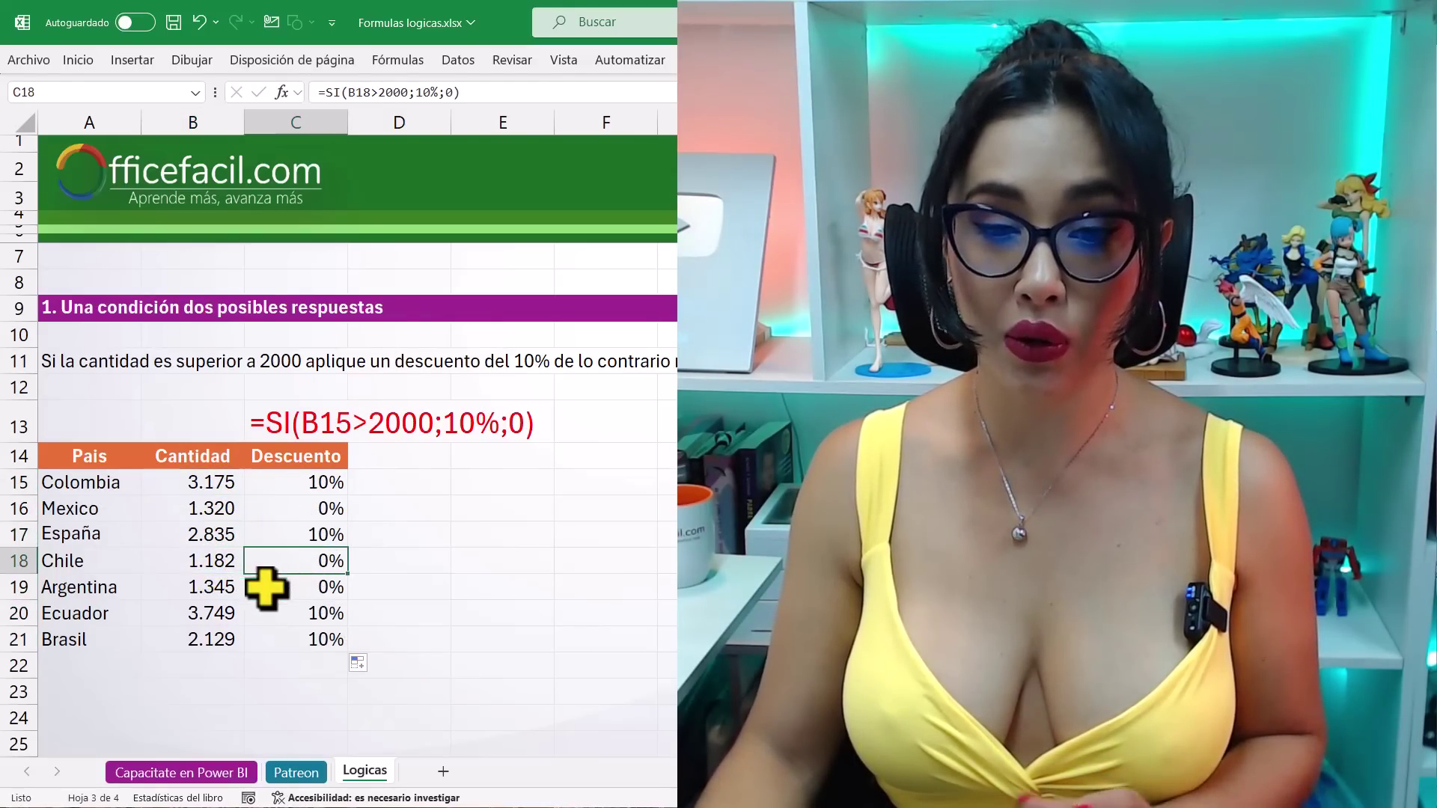
click(238, 588)
drag(212, 478, 216, 648)
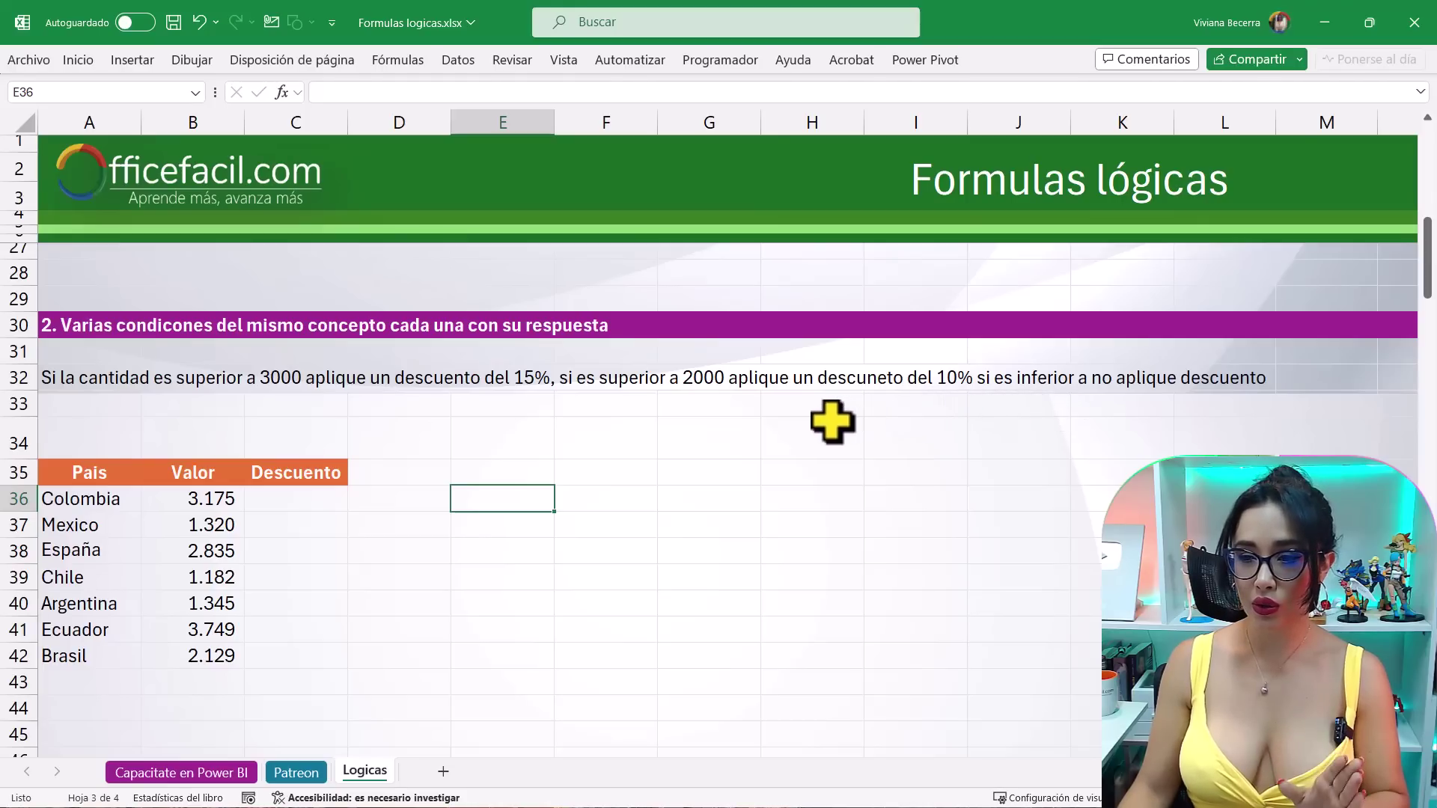
- Correct the misspelled "descuneto" to "descuento" in the instruction text in A32
click(146, 377)
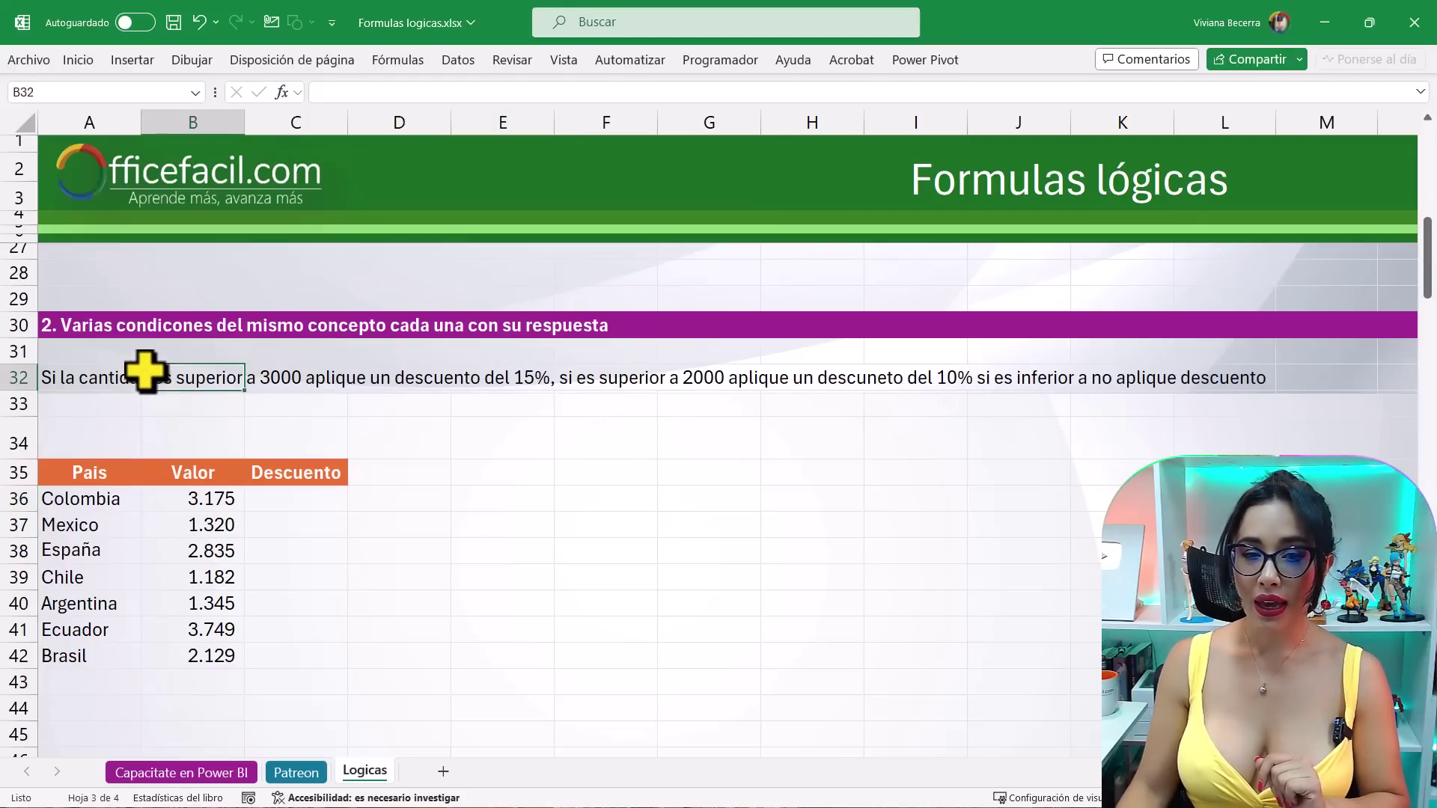
click(66, 380)
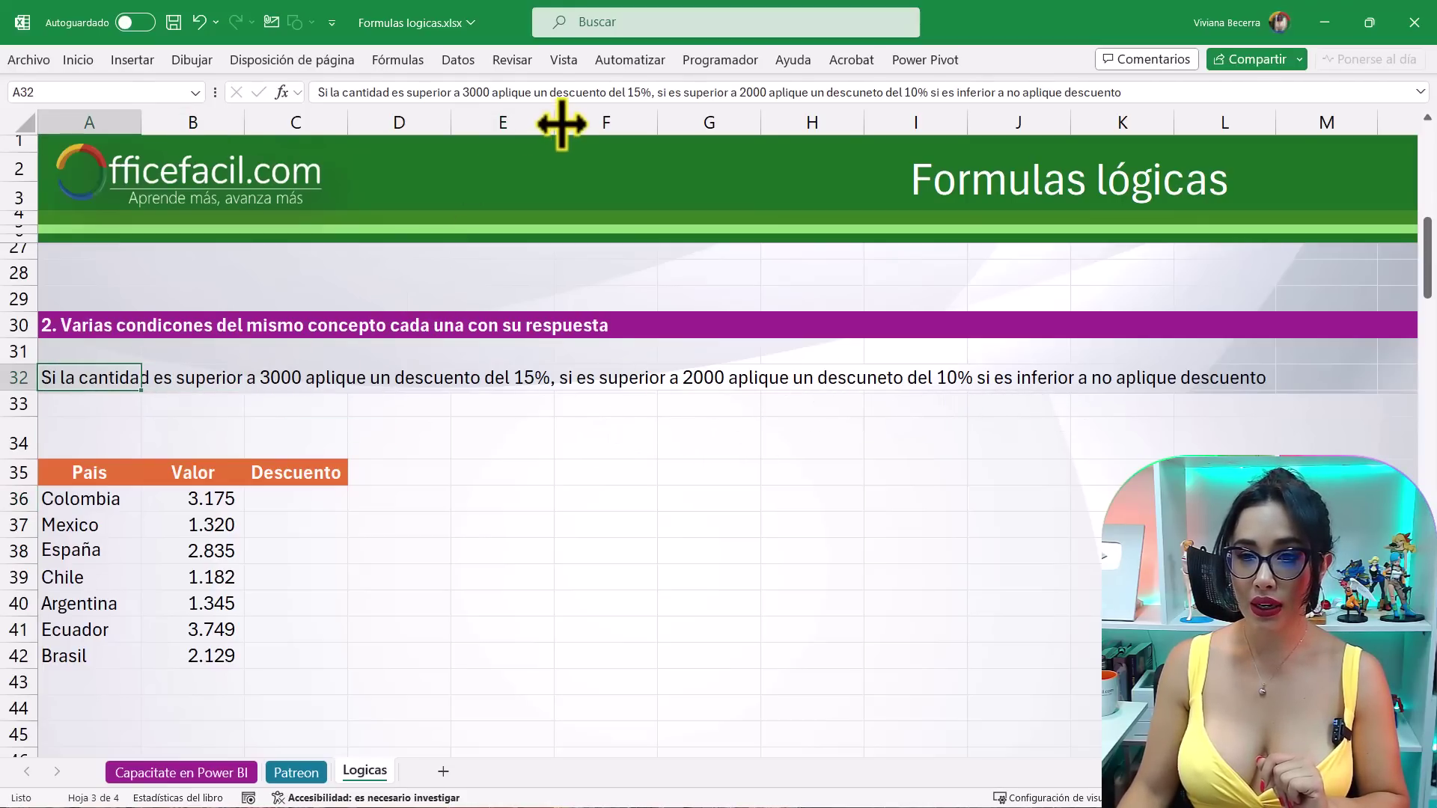
click(864, 92)
key(BackSpace)
text(en)
key(Delete)
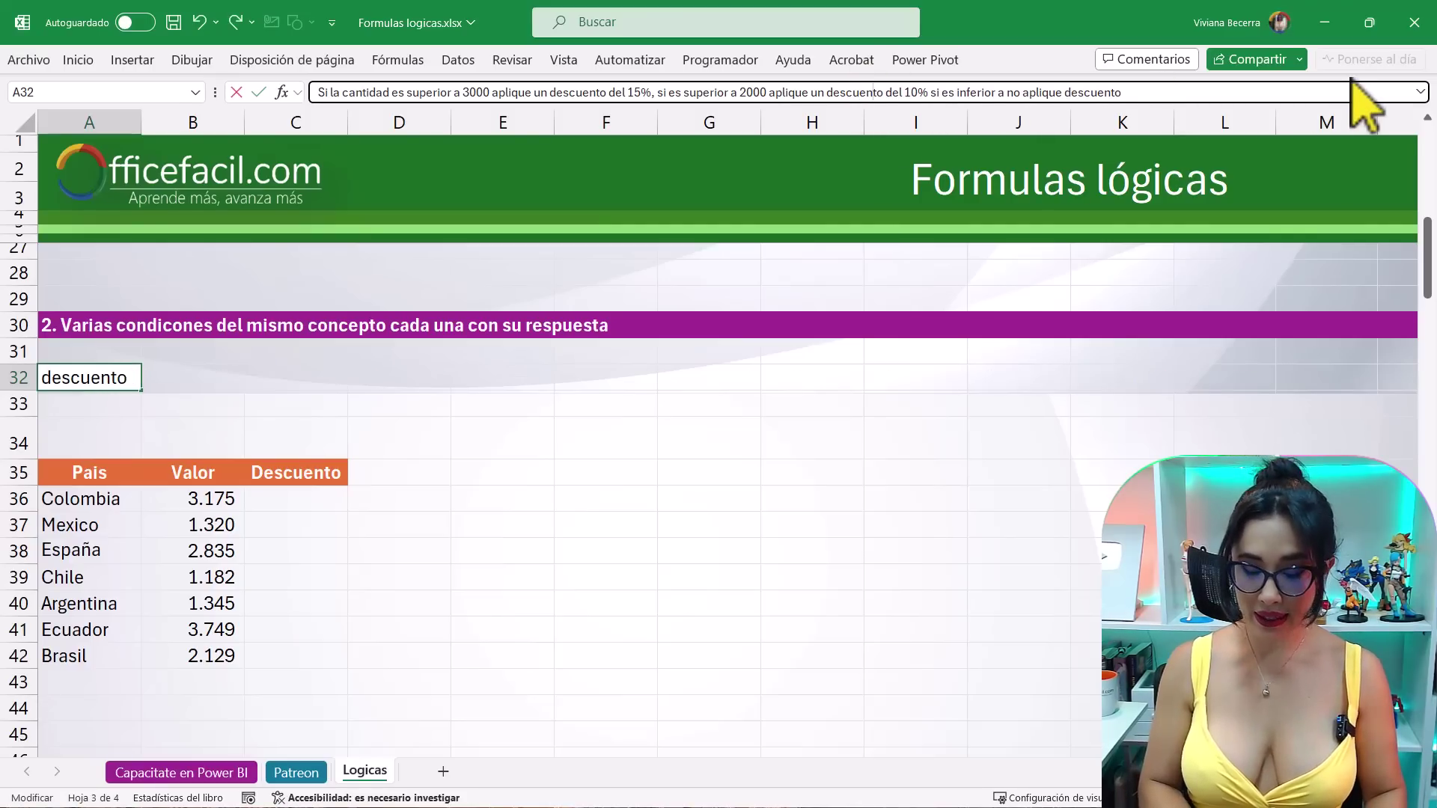
click(524, 406)
- Begin a SI.CONJUNTO formula in C36 with B36 as the value tested by the first condition
click(296, 499)
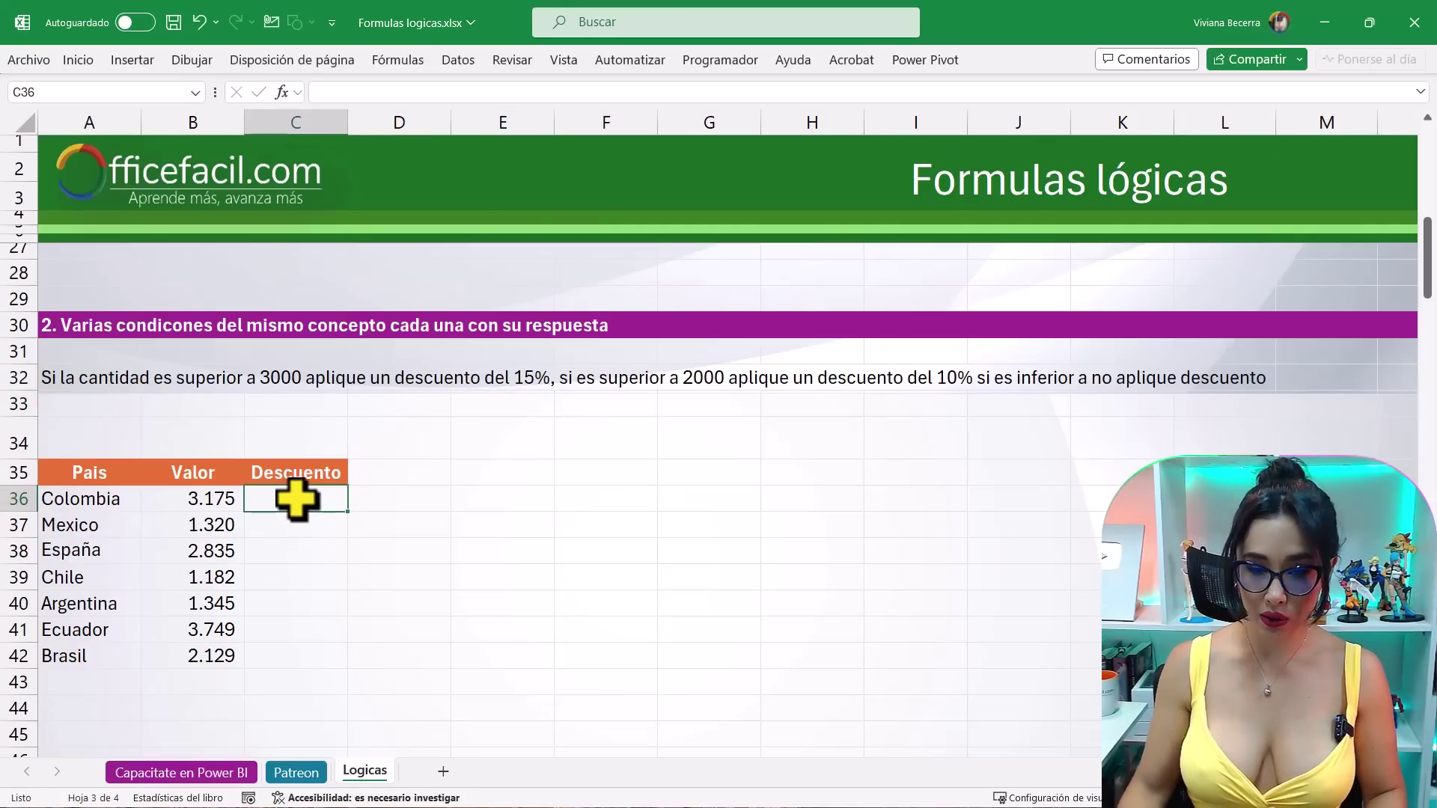
text(=si)
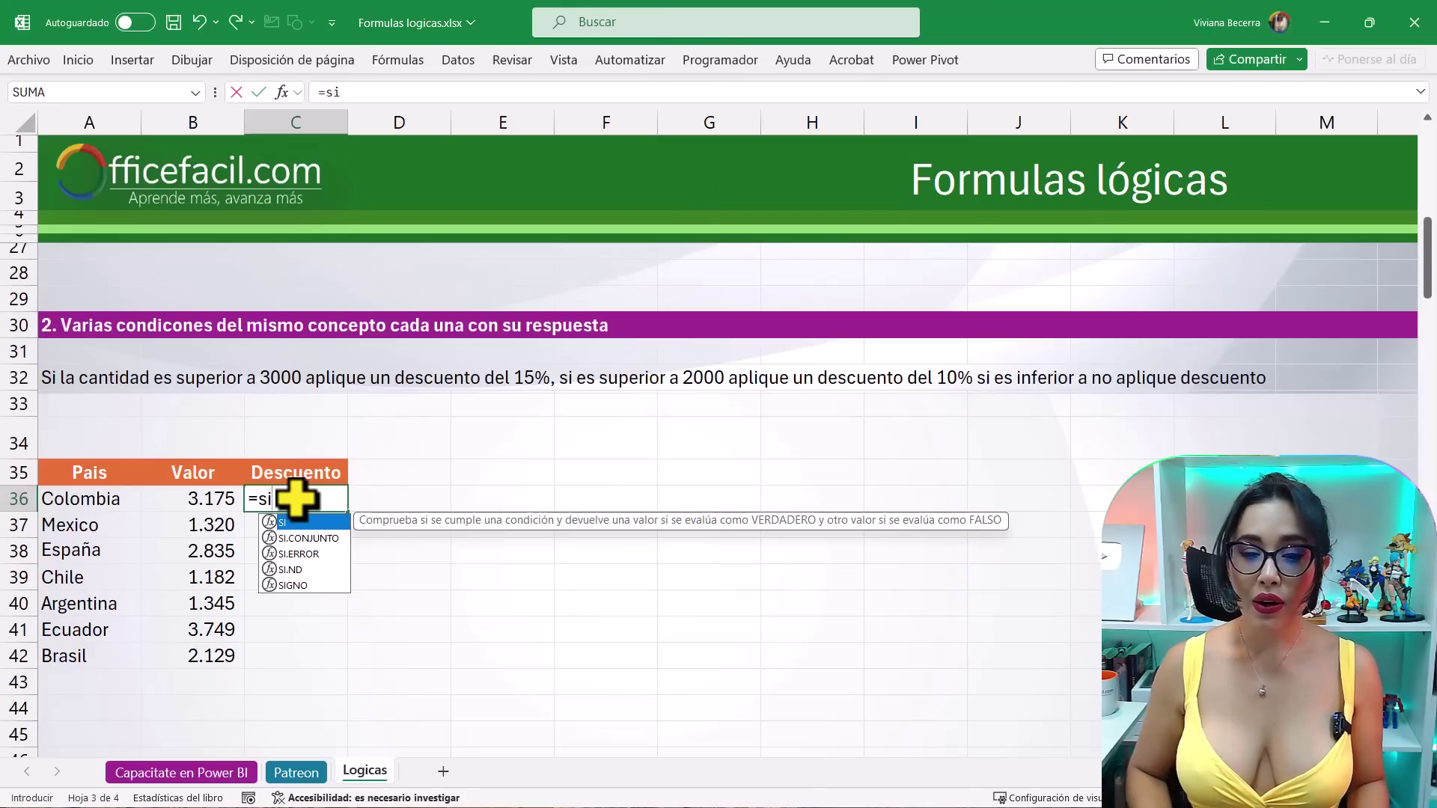
key(Tab)
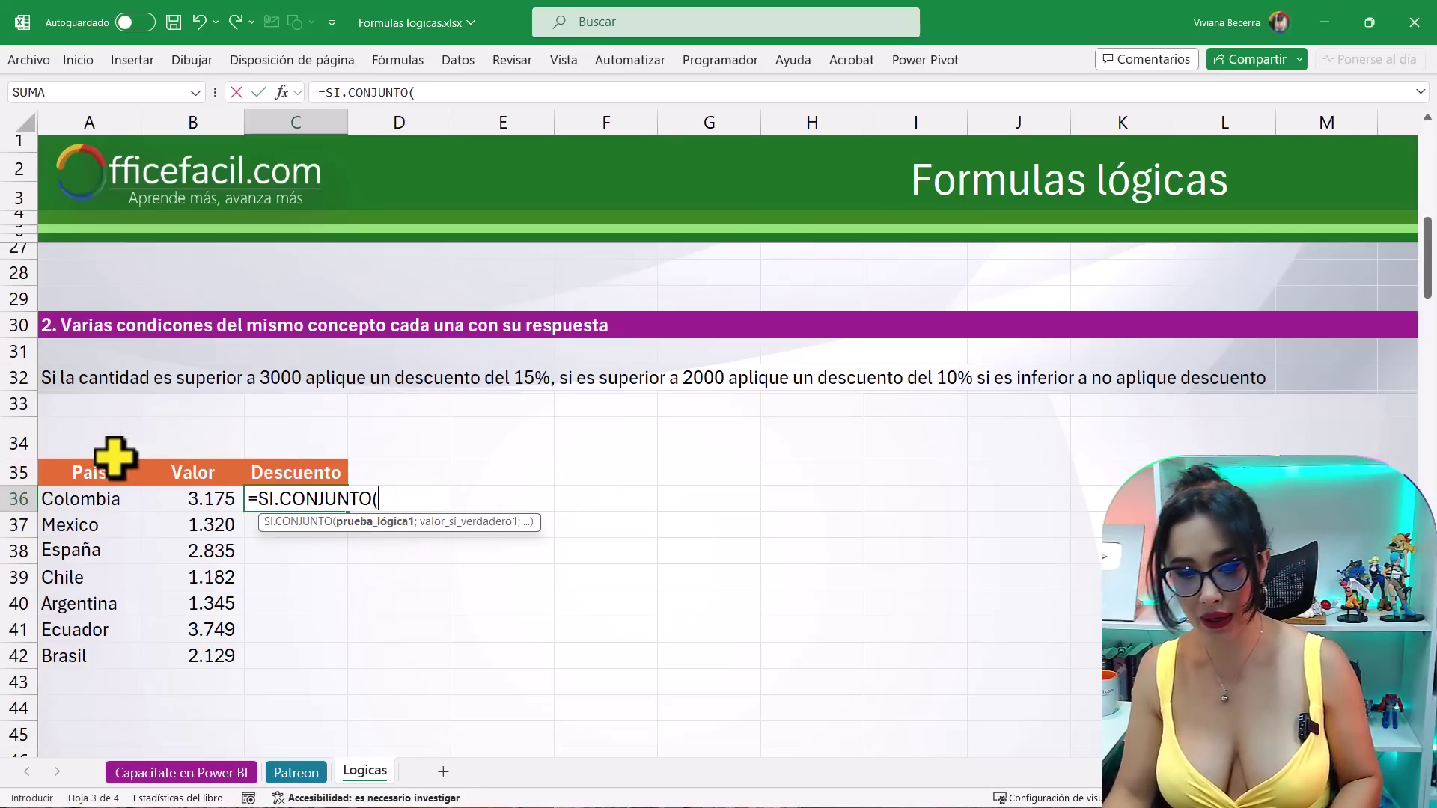
click(222, 505)
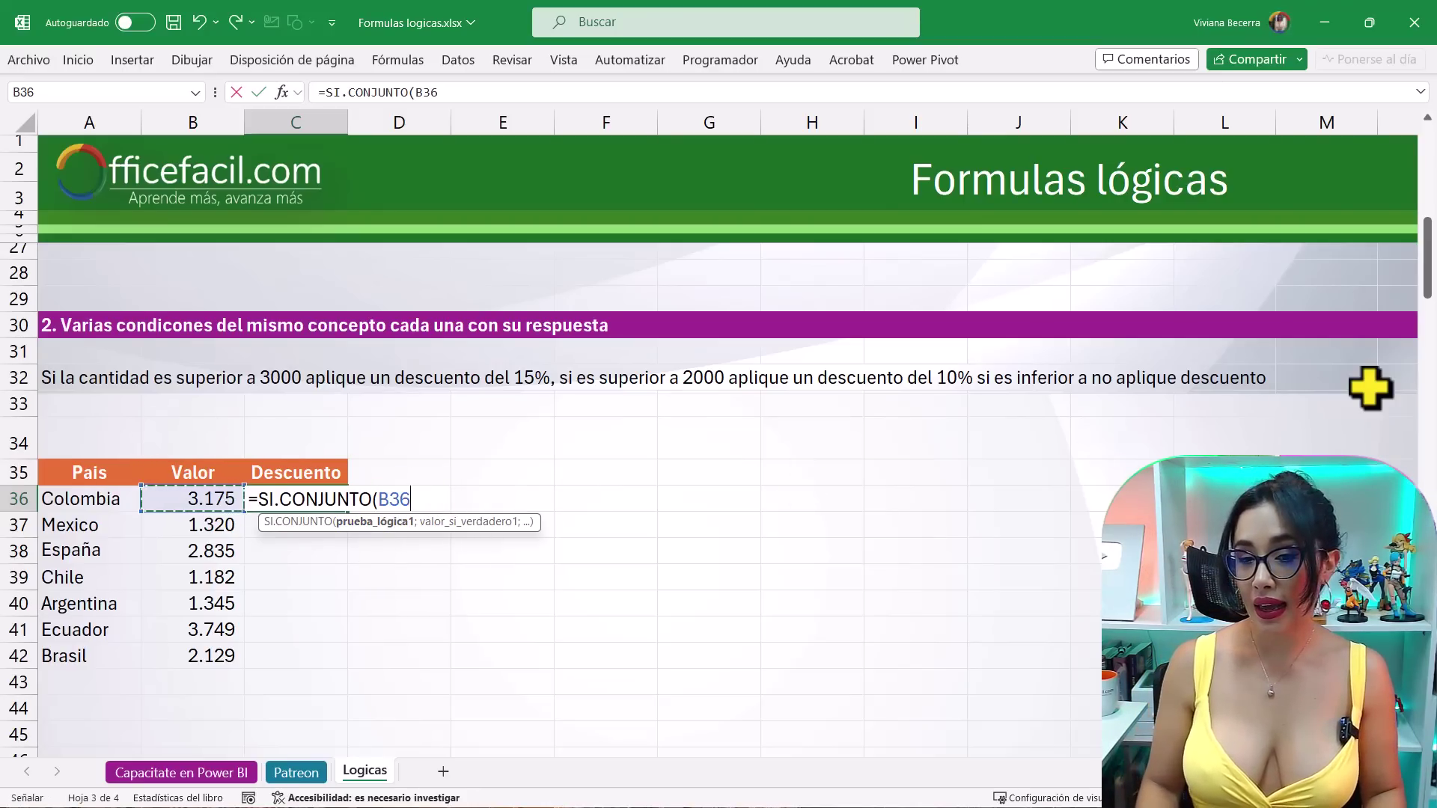
text(Z)
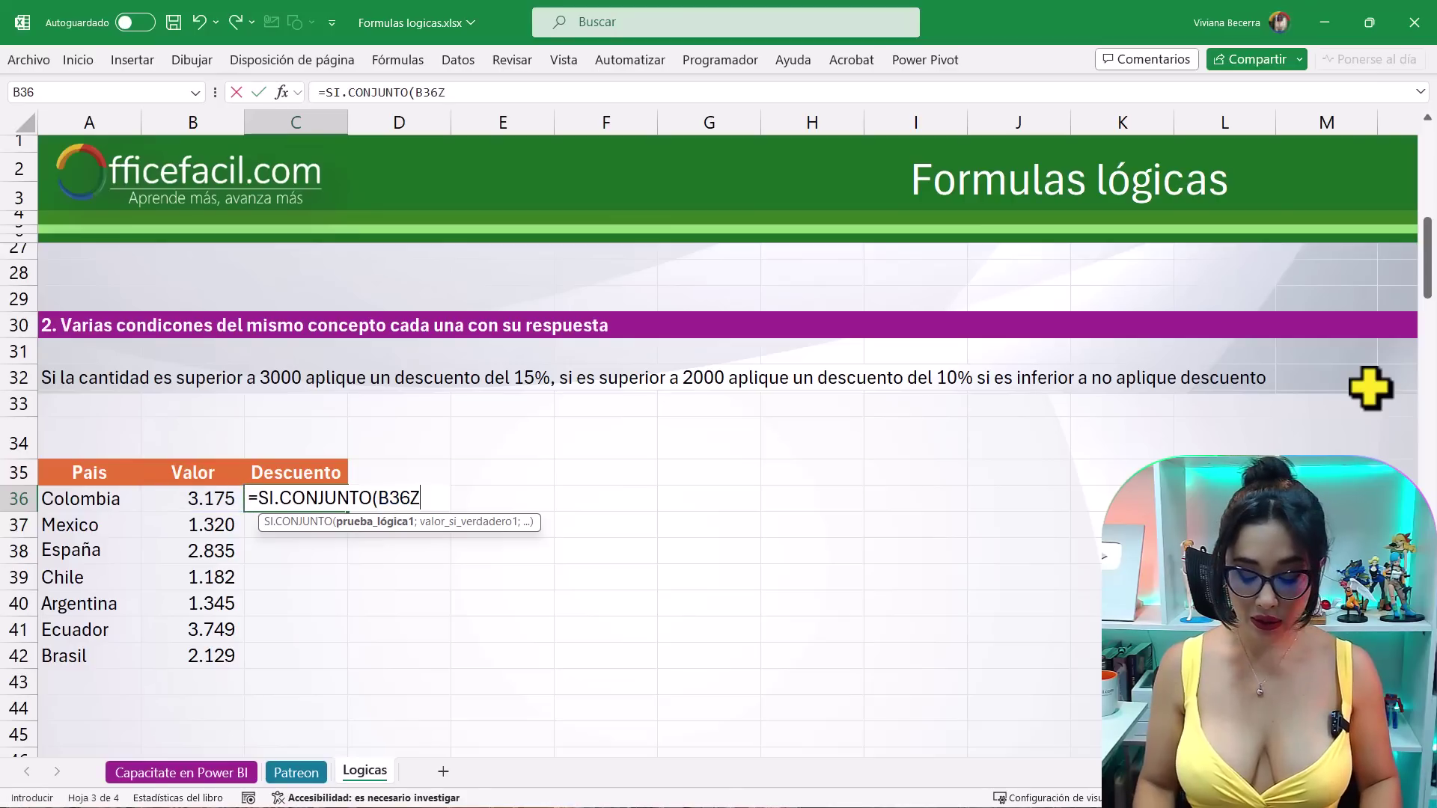
text(3000)
key(BackSpace)
key(BackSpace)
key(BackSpace)
key(BackSpace)
key(BackSpace)
- Complete the first condition in C36 as B36>3000 returning 15%, and add B36>2000 returning 10
text(>3000;)
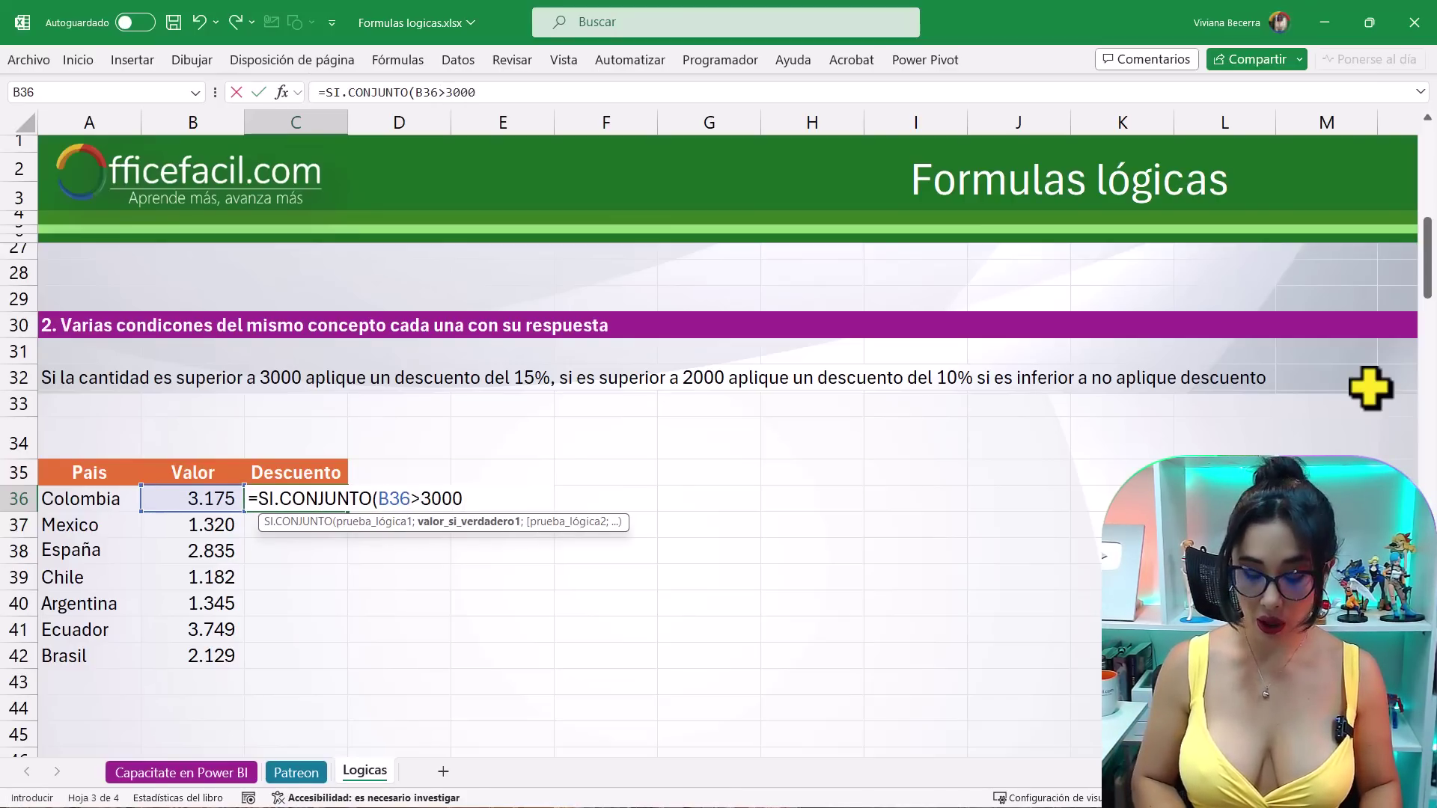
text(15%;)
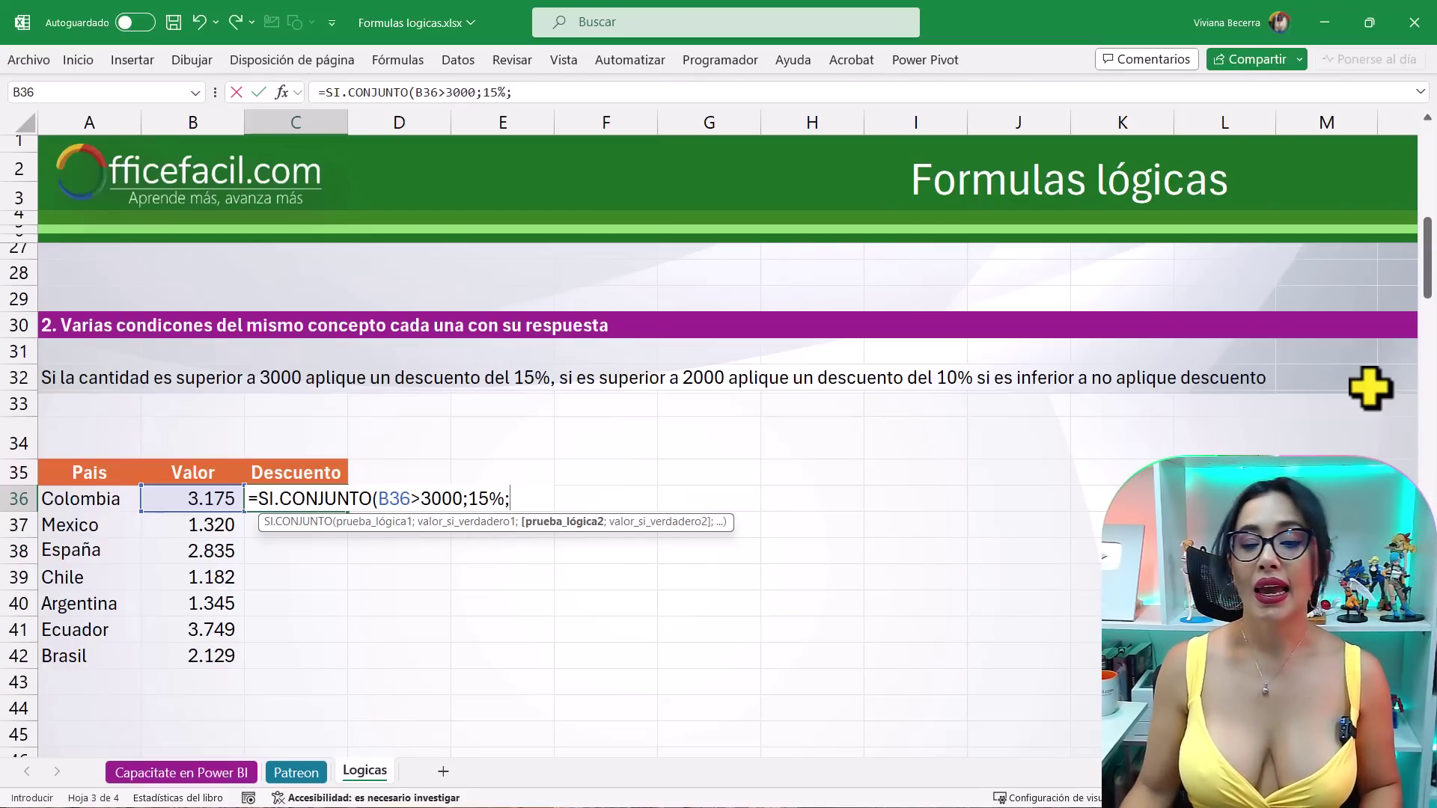
click(198, 494)
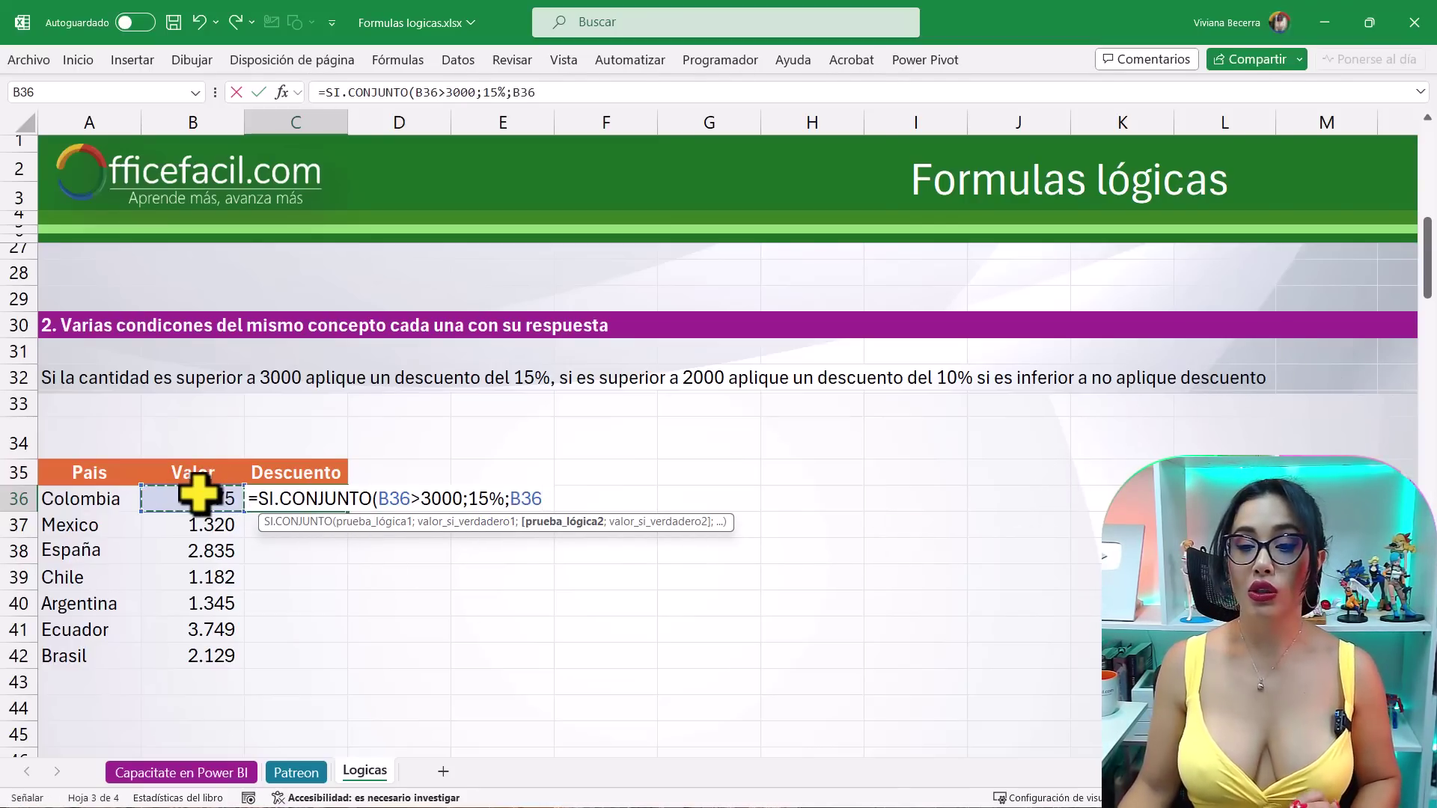
text(>2)
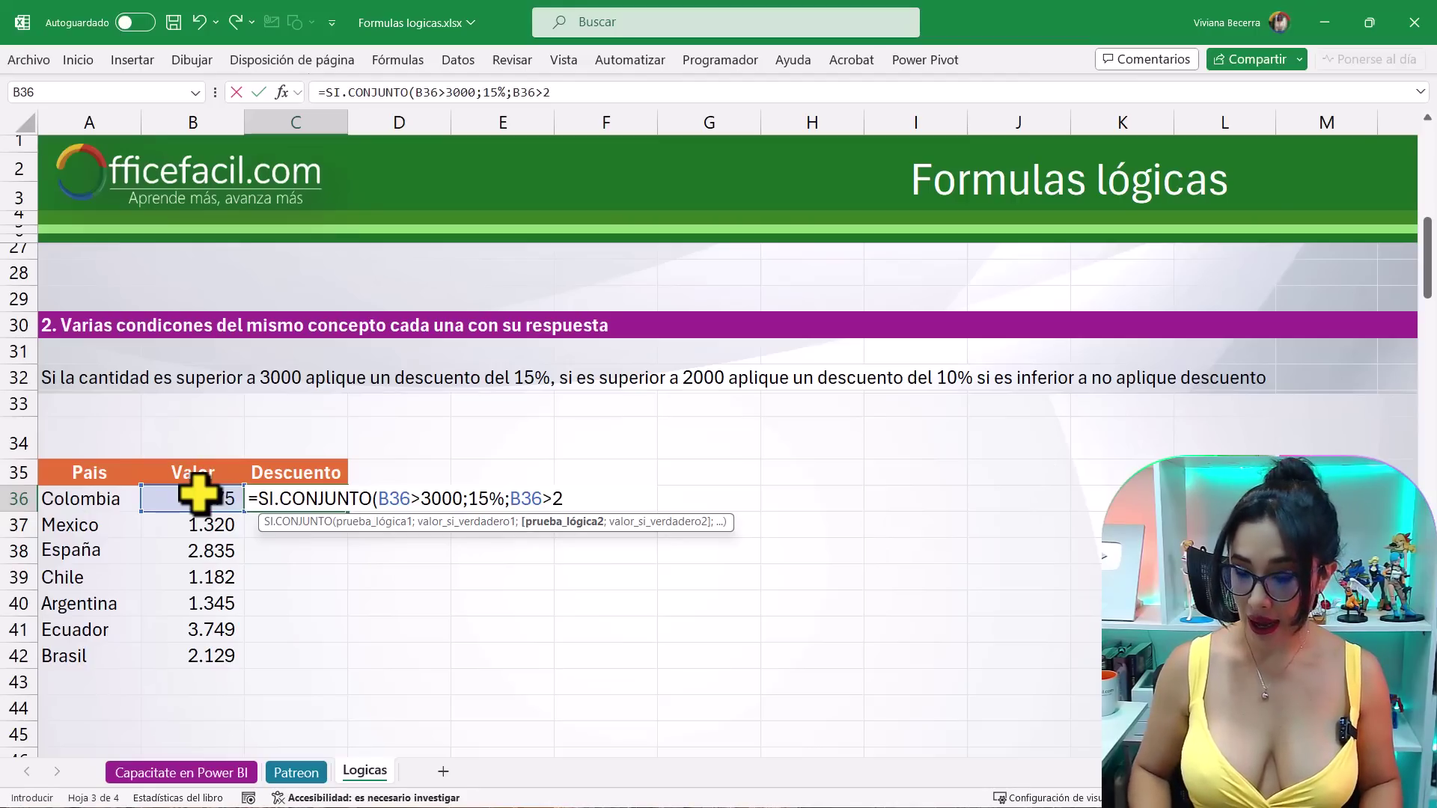
text(000)
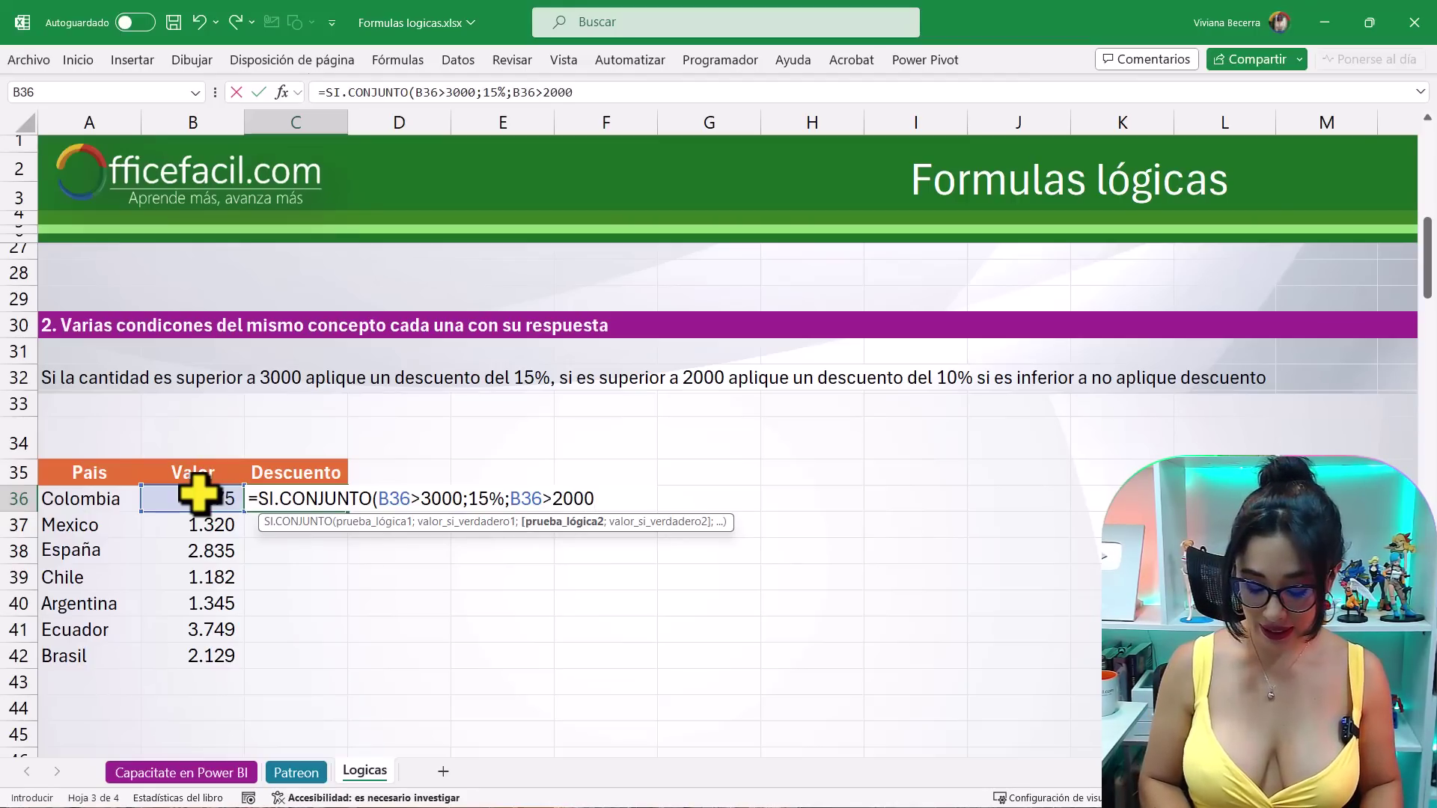
text(;)
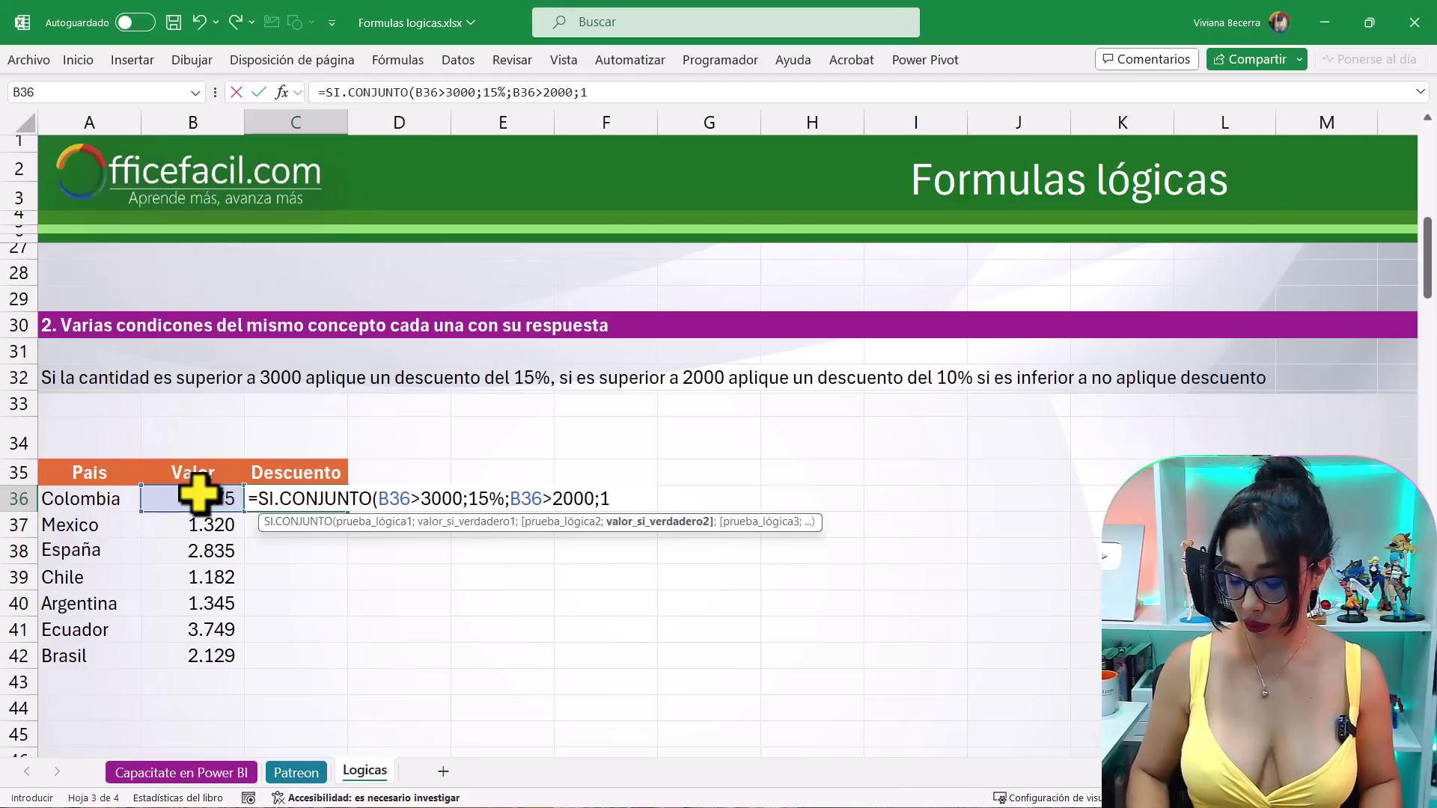
text(10;)
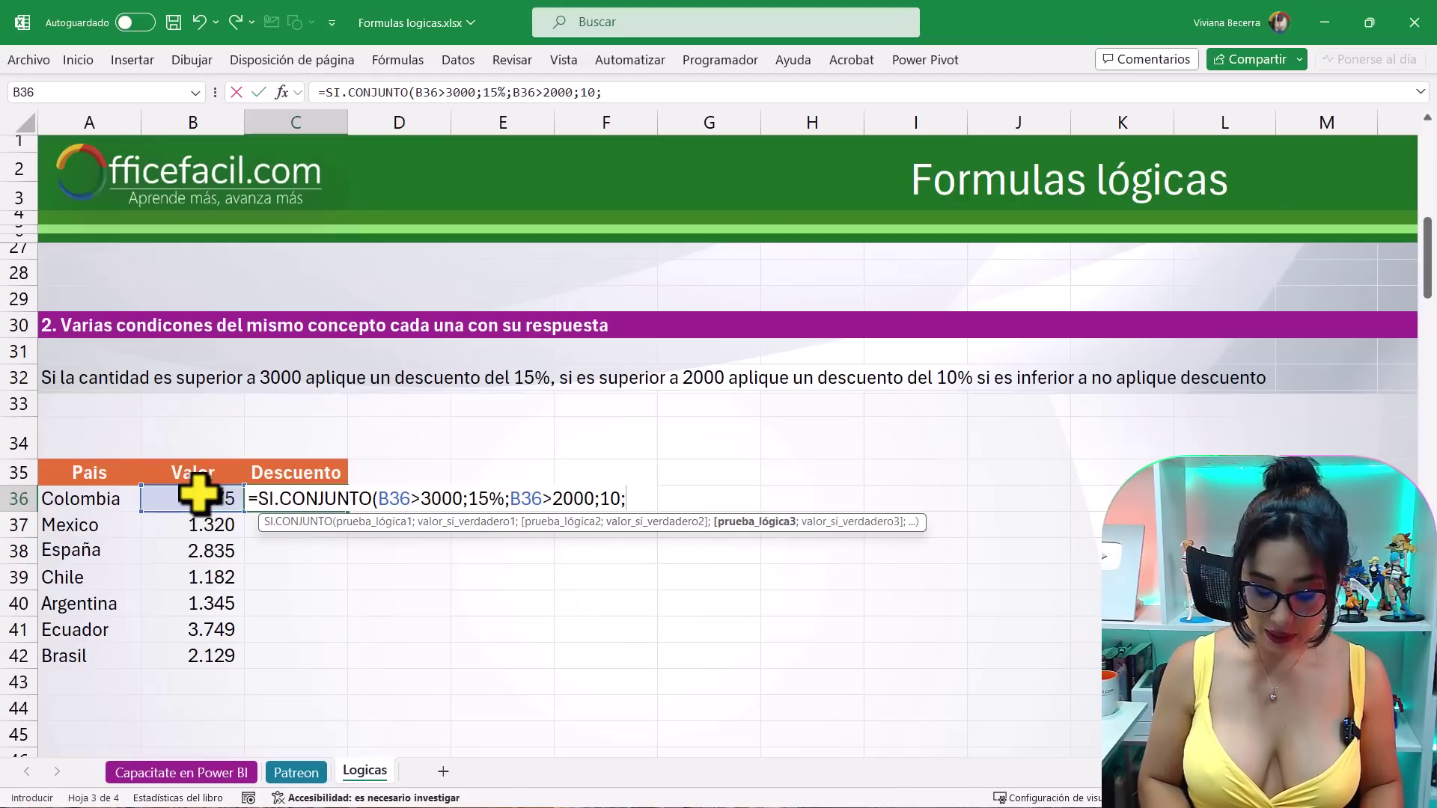
- Add a third condition to the C36 formula so that B36<2000 returns 0
click(183, 495)
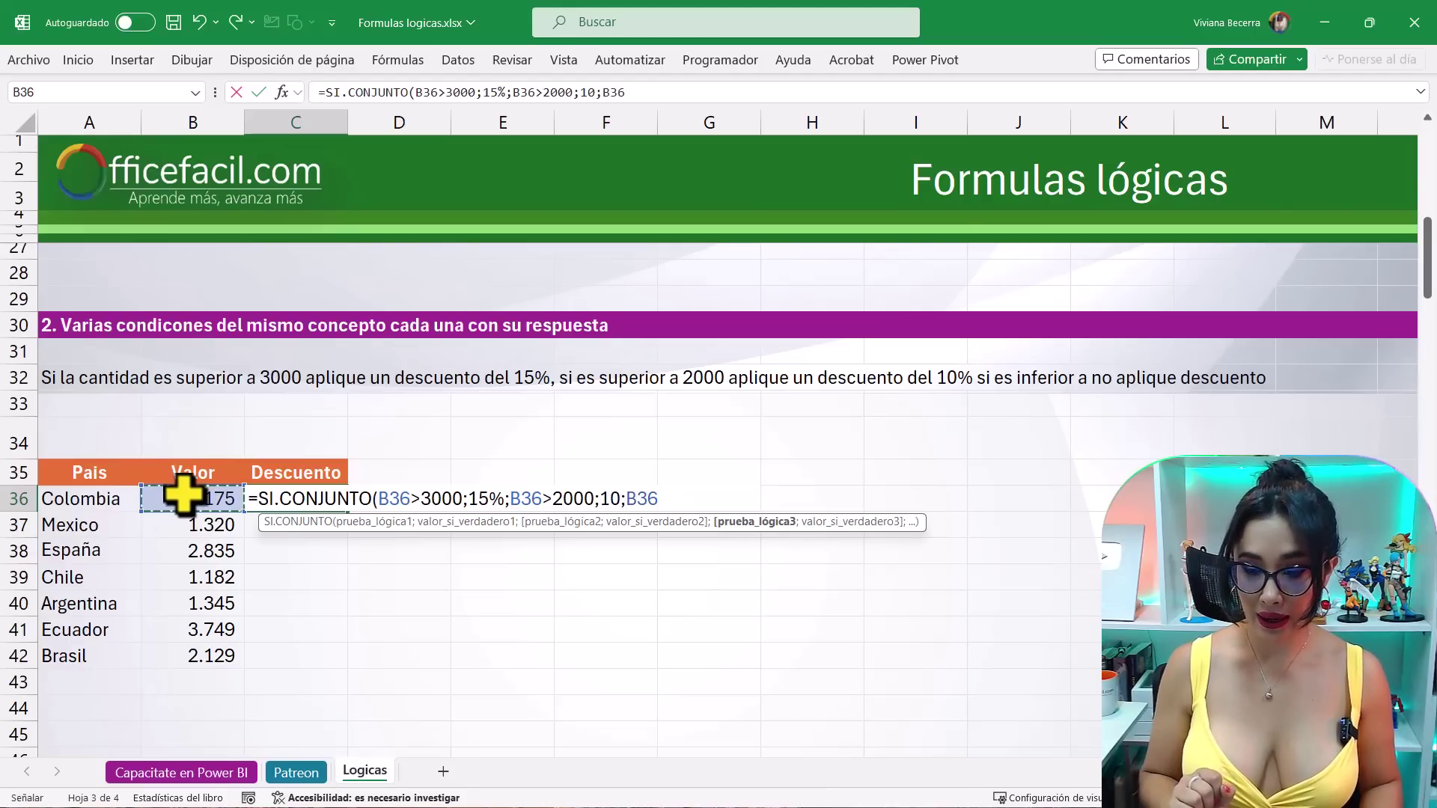
text(<)
text(2000)
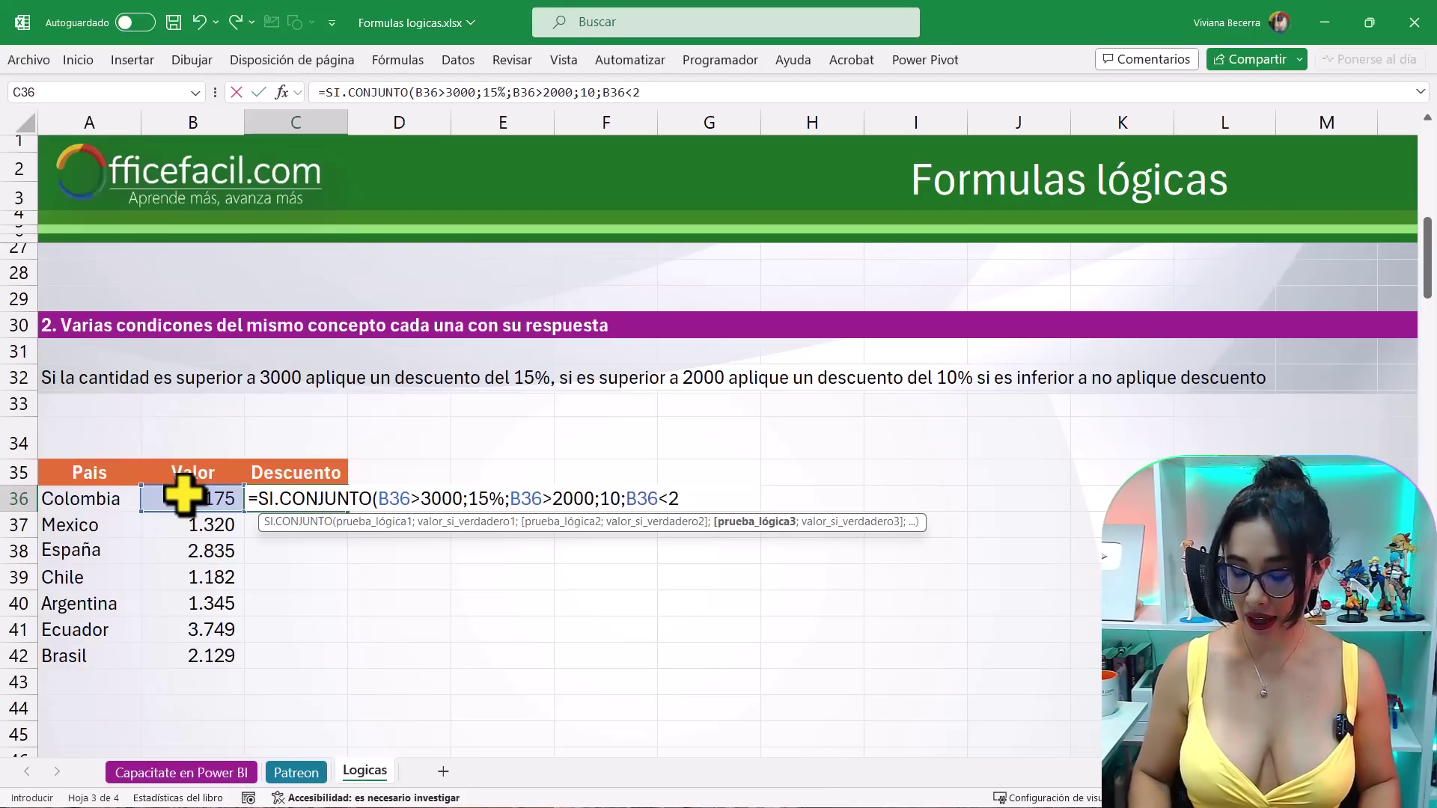
text(;)
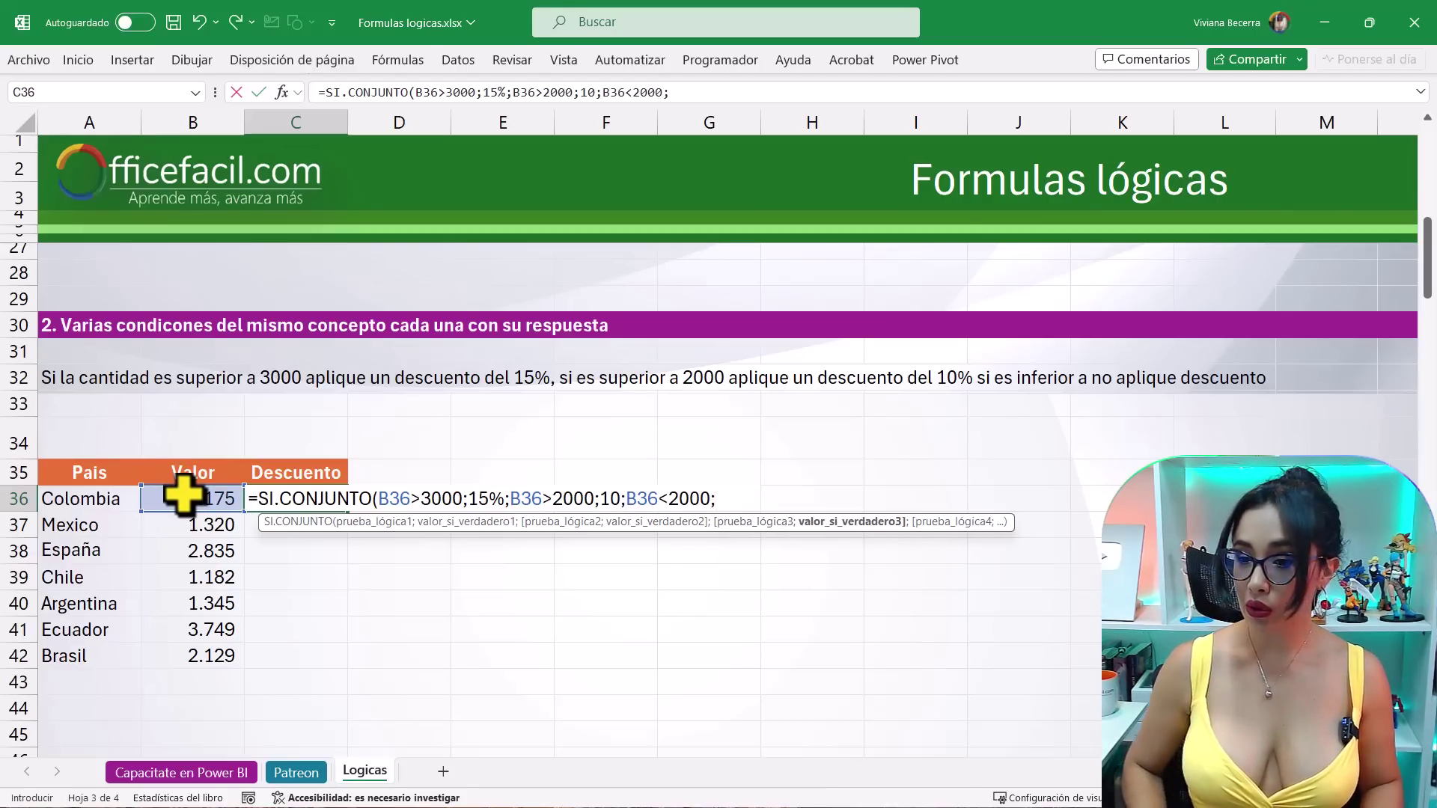
text(0)
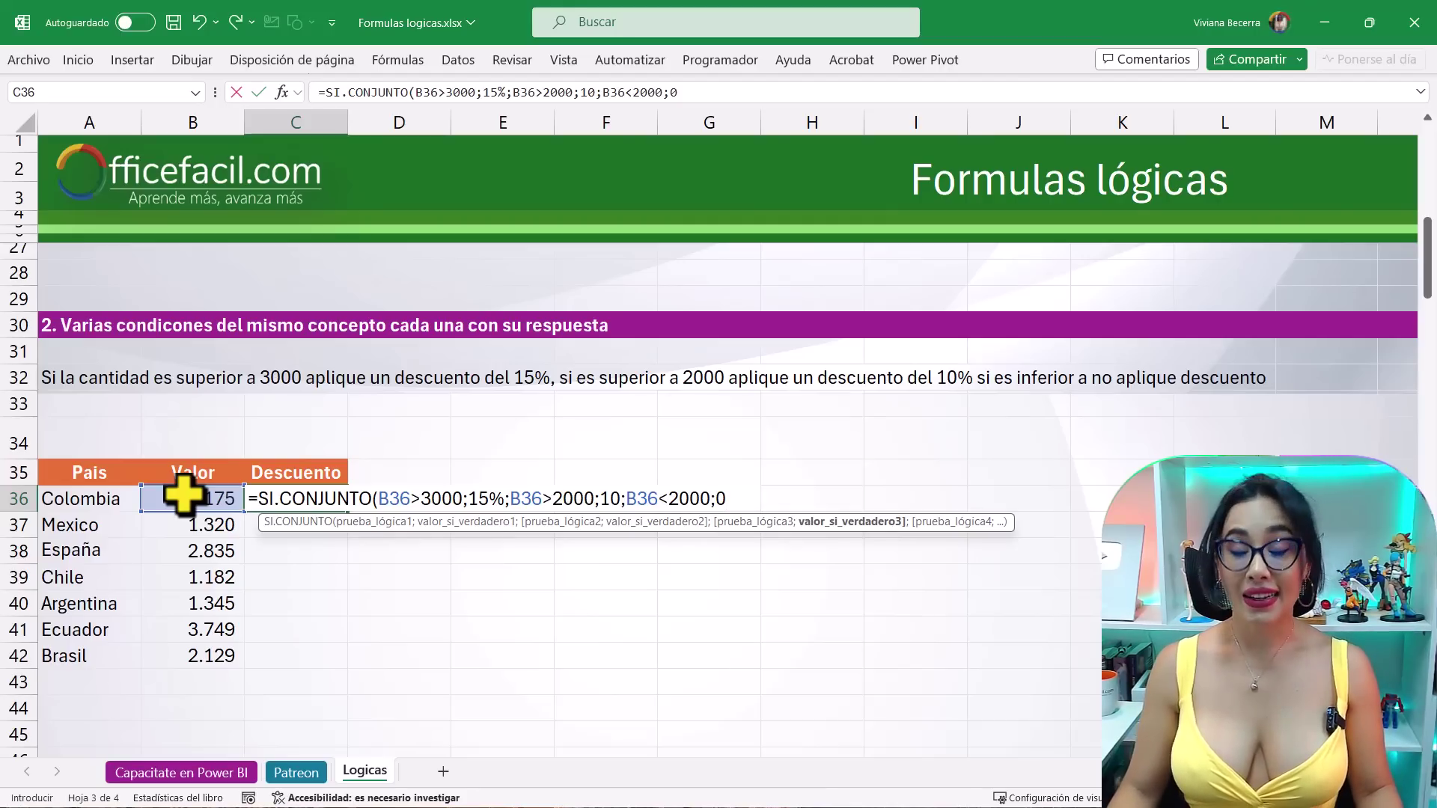
- Change the first two comparisons in the C36 formula to B36>=3000 and B36>=2000
click(422, 501)
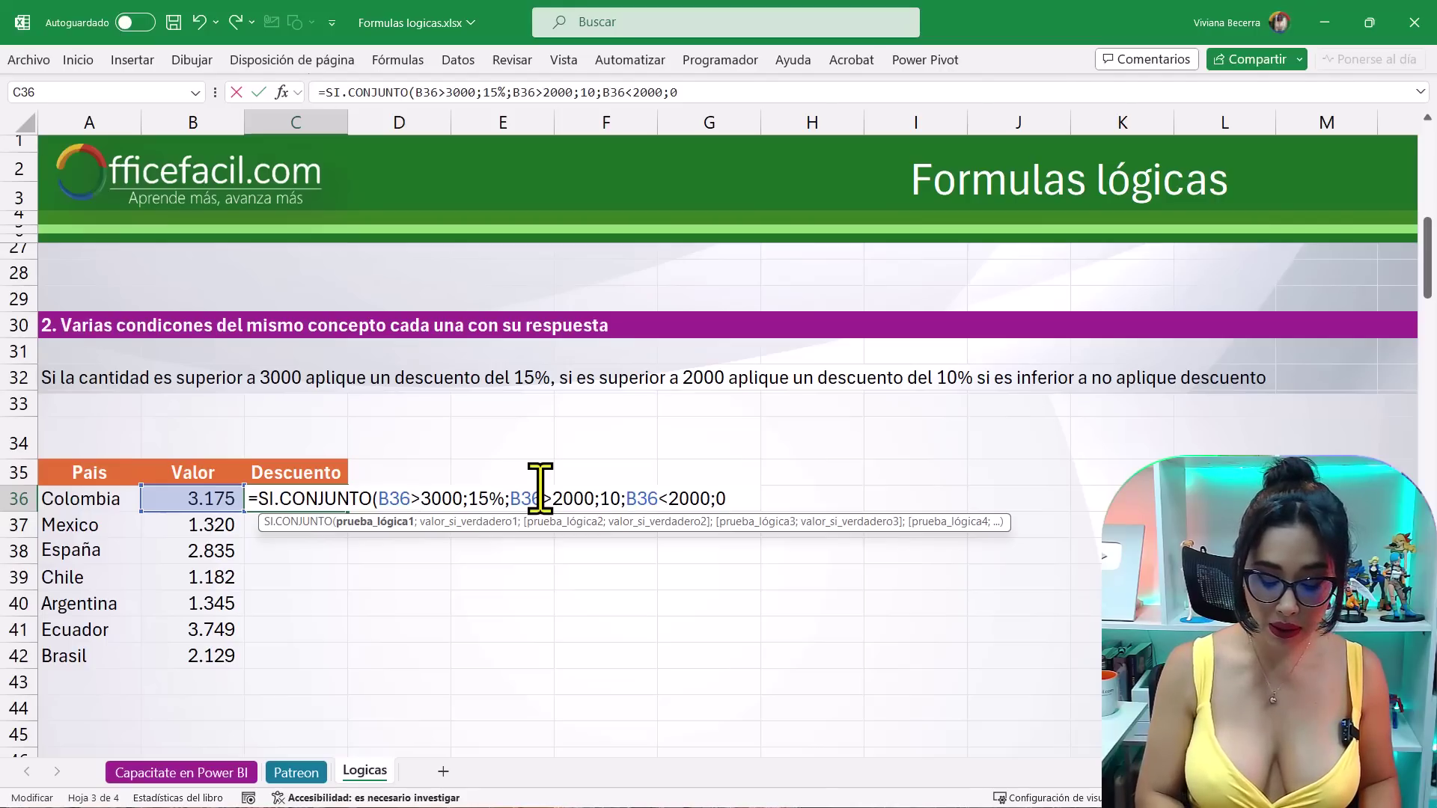
text(=)
click(562, 497)
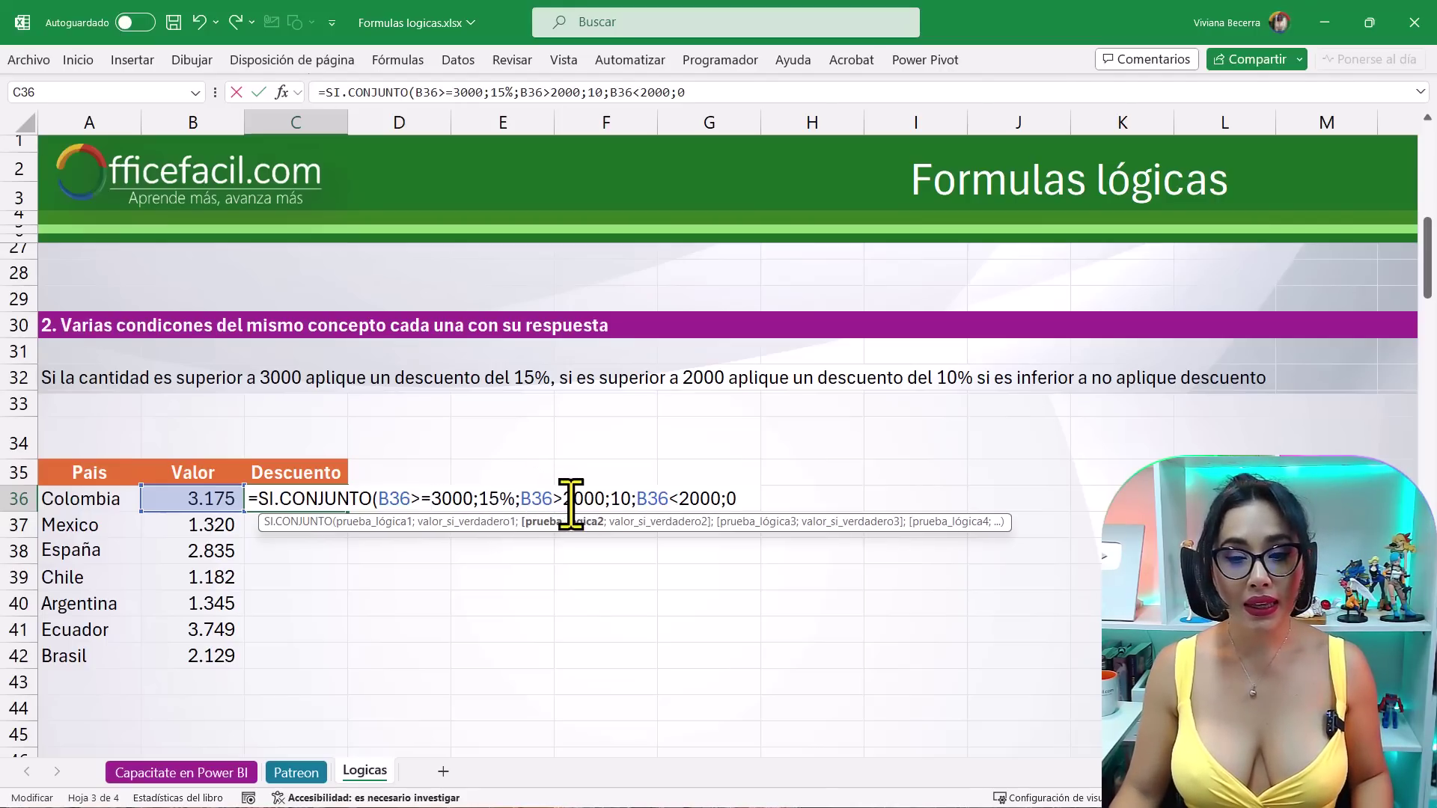
text(=)
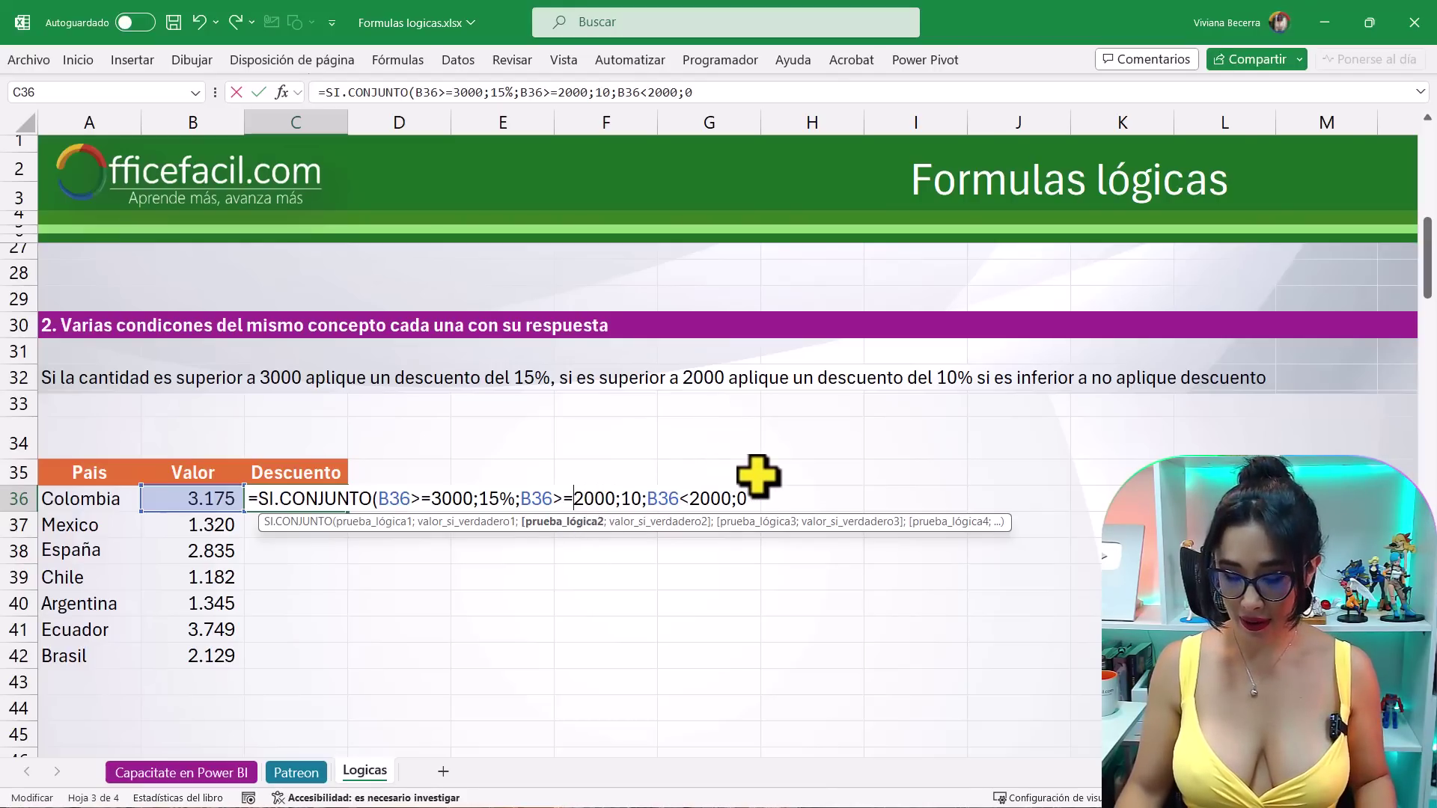
- Close and enter the SI.CONJUNTO formula in C36, and fill it down through C42
click(747, 499)
text())
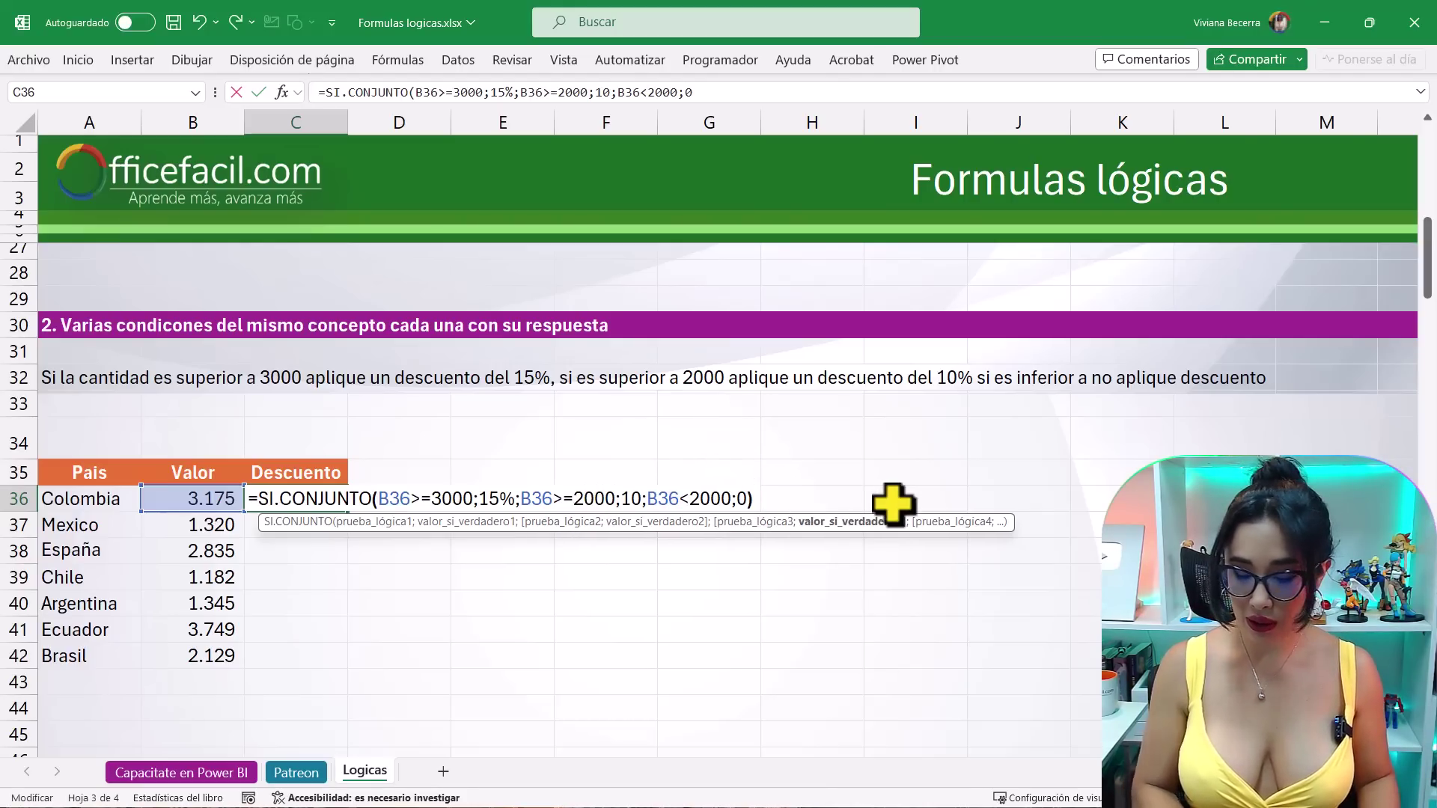
key(Return)
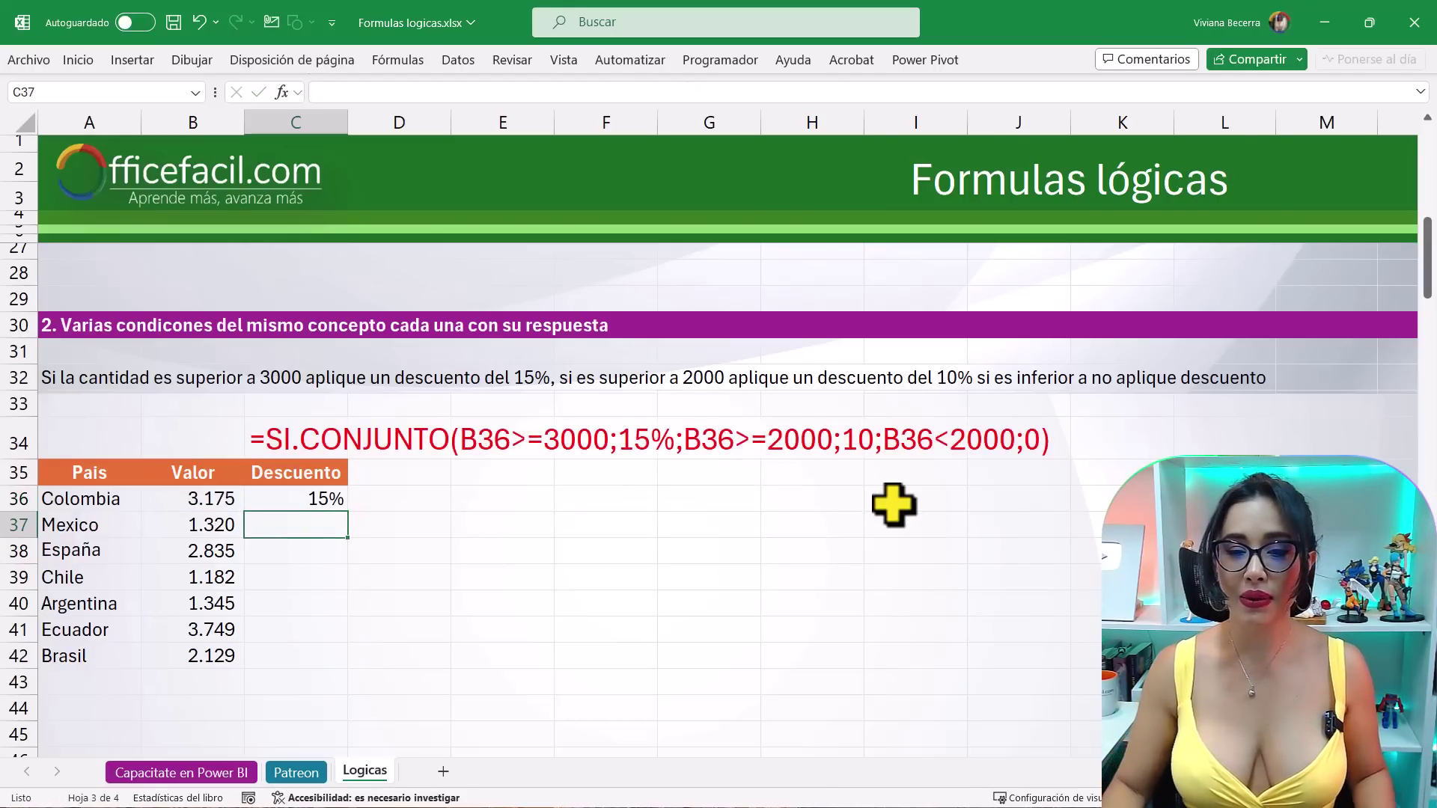
click(311, 495)
drag(348, 513, 338, 665)
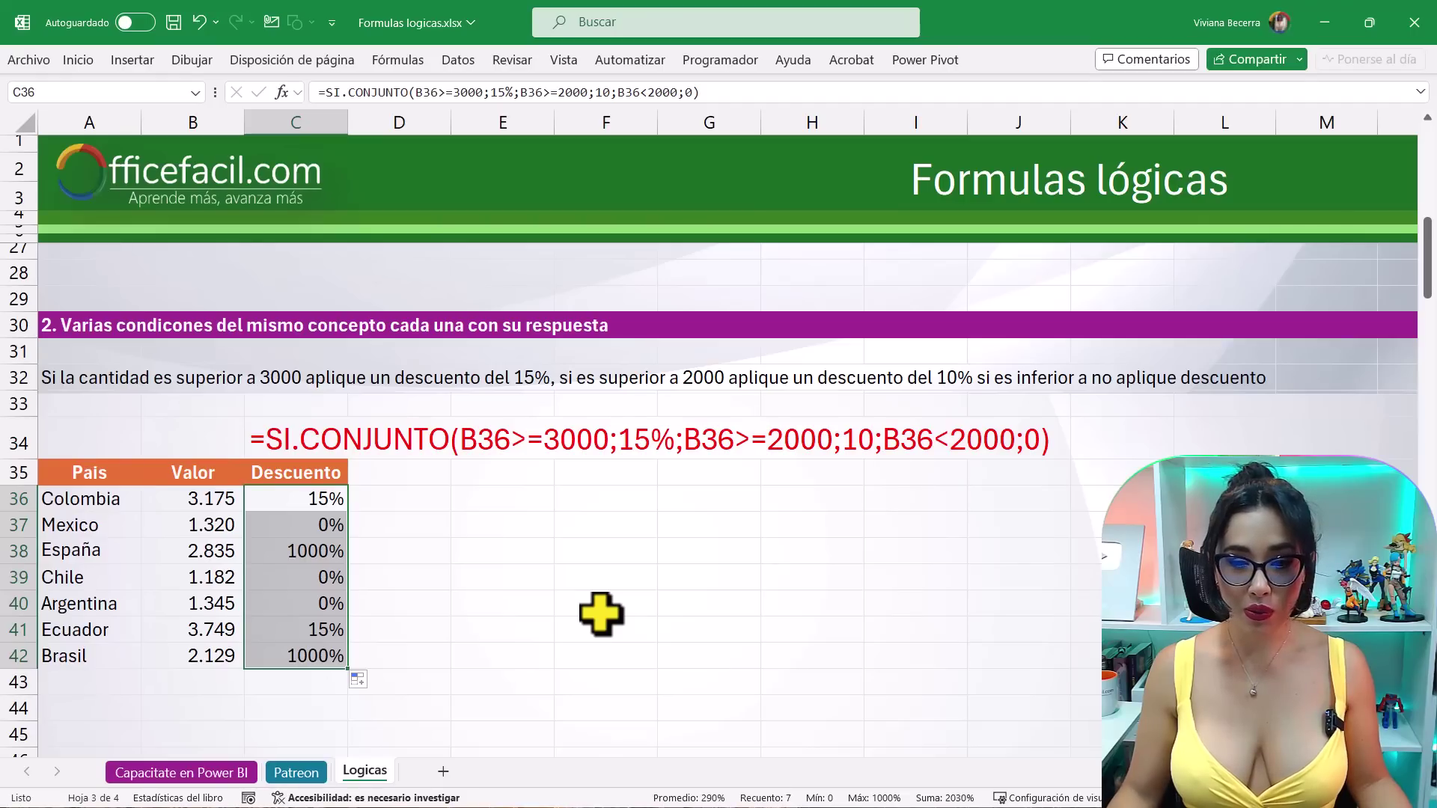
- Change the second condition's result in the C36 formula to 10% and refill the formula down the Descuento column
click(307, 499)
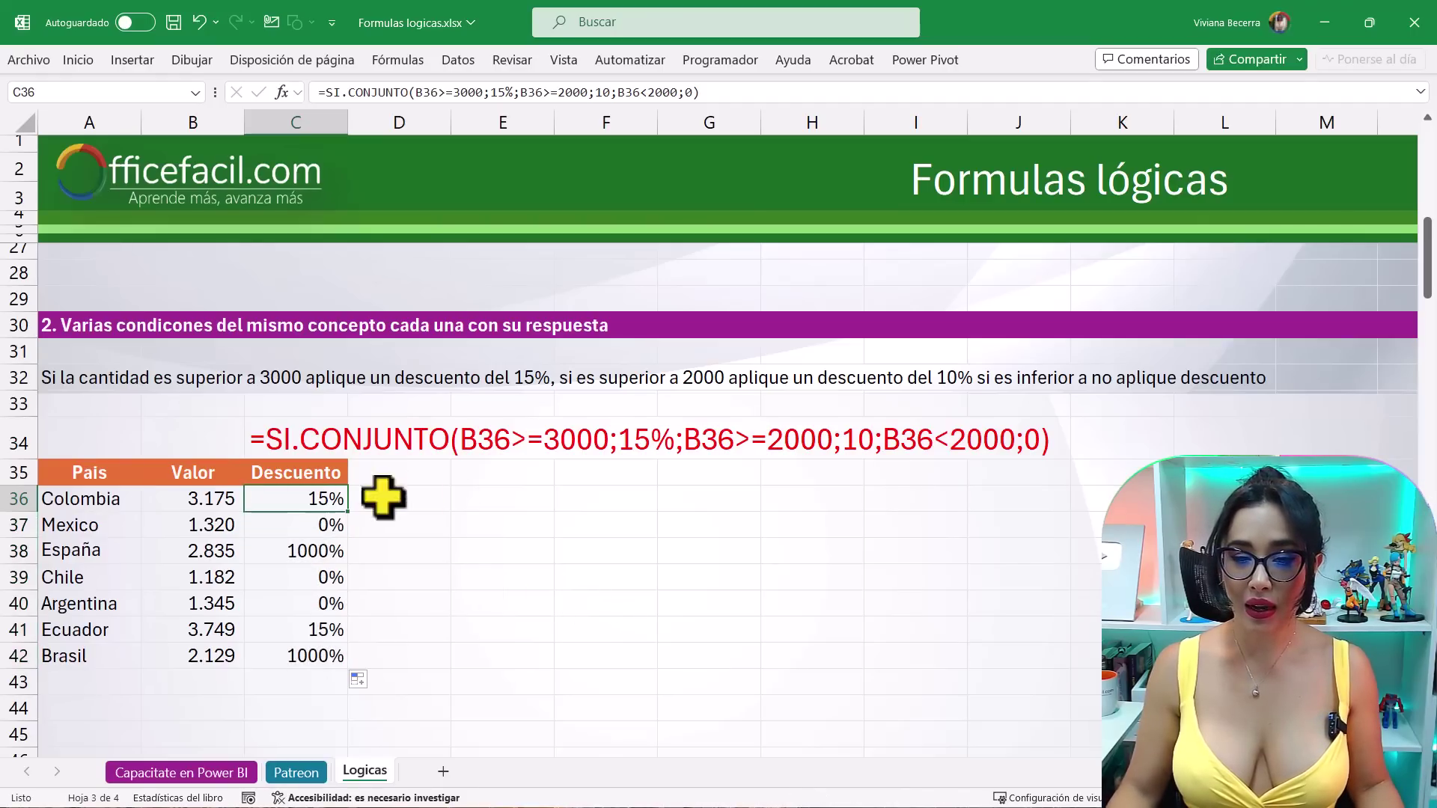
double_click(323, 500)
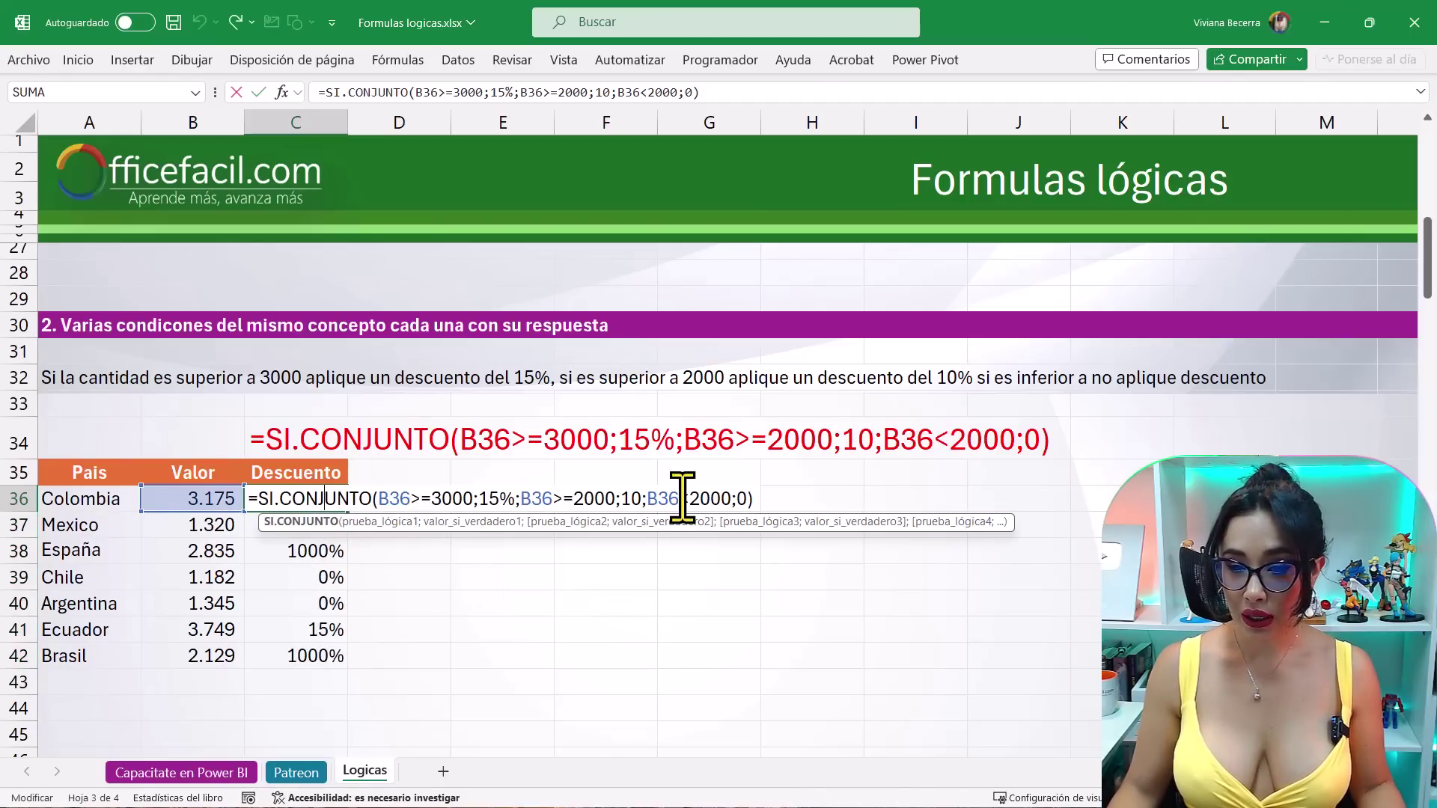
click(640, 500)
text(%)
key(Return)
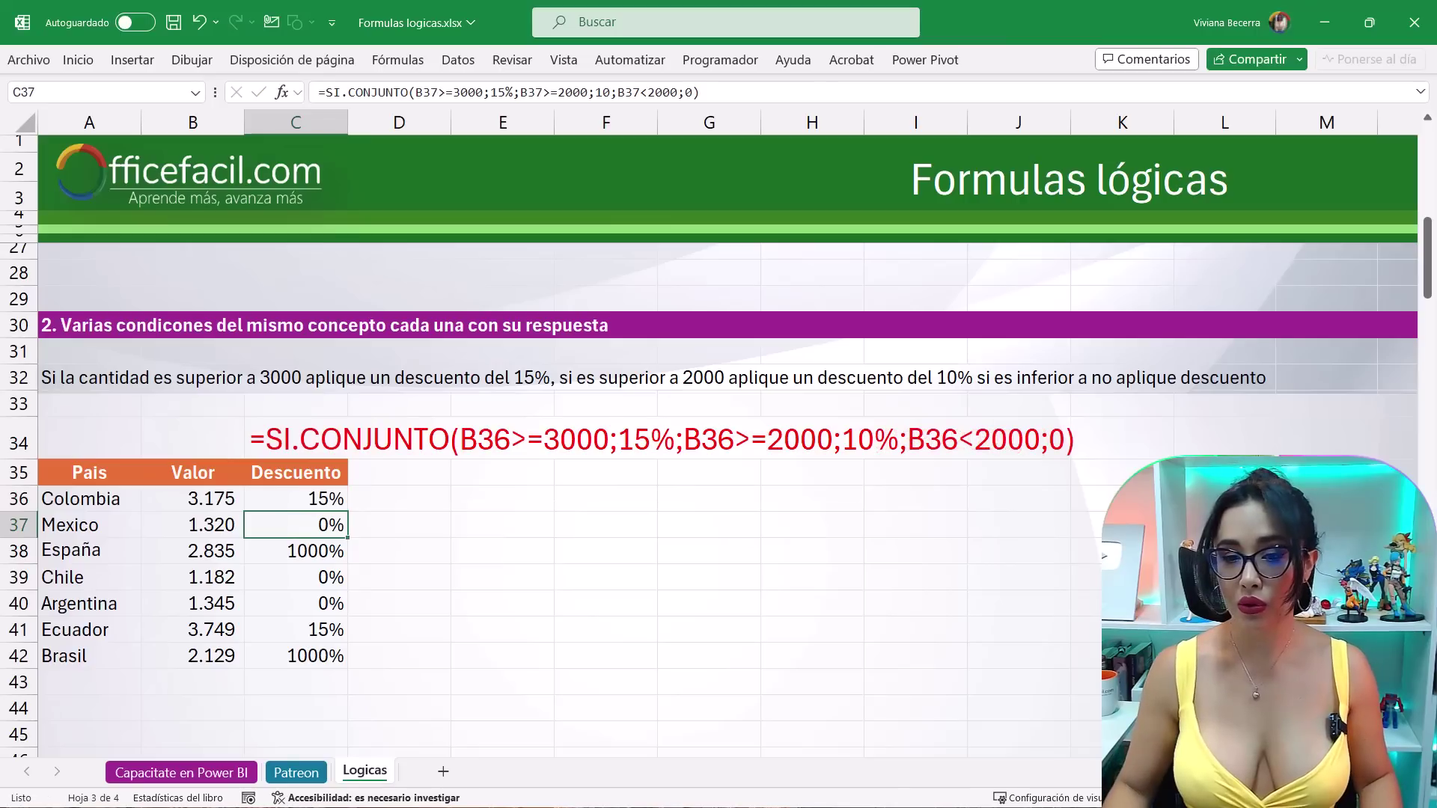
click(322, 496)
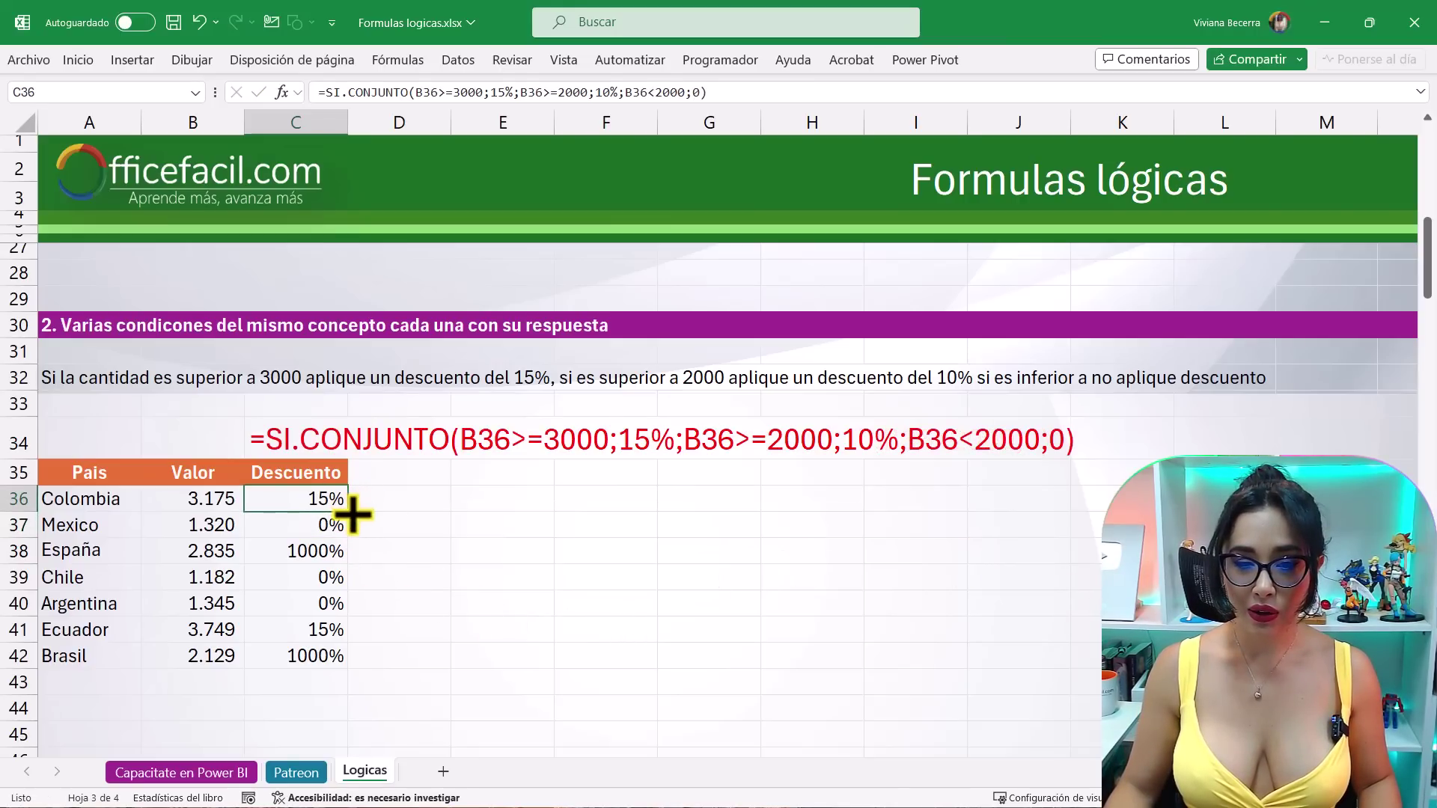
double_click(349, 513)
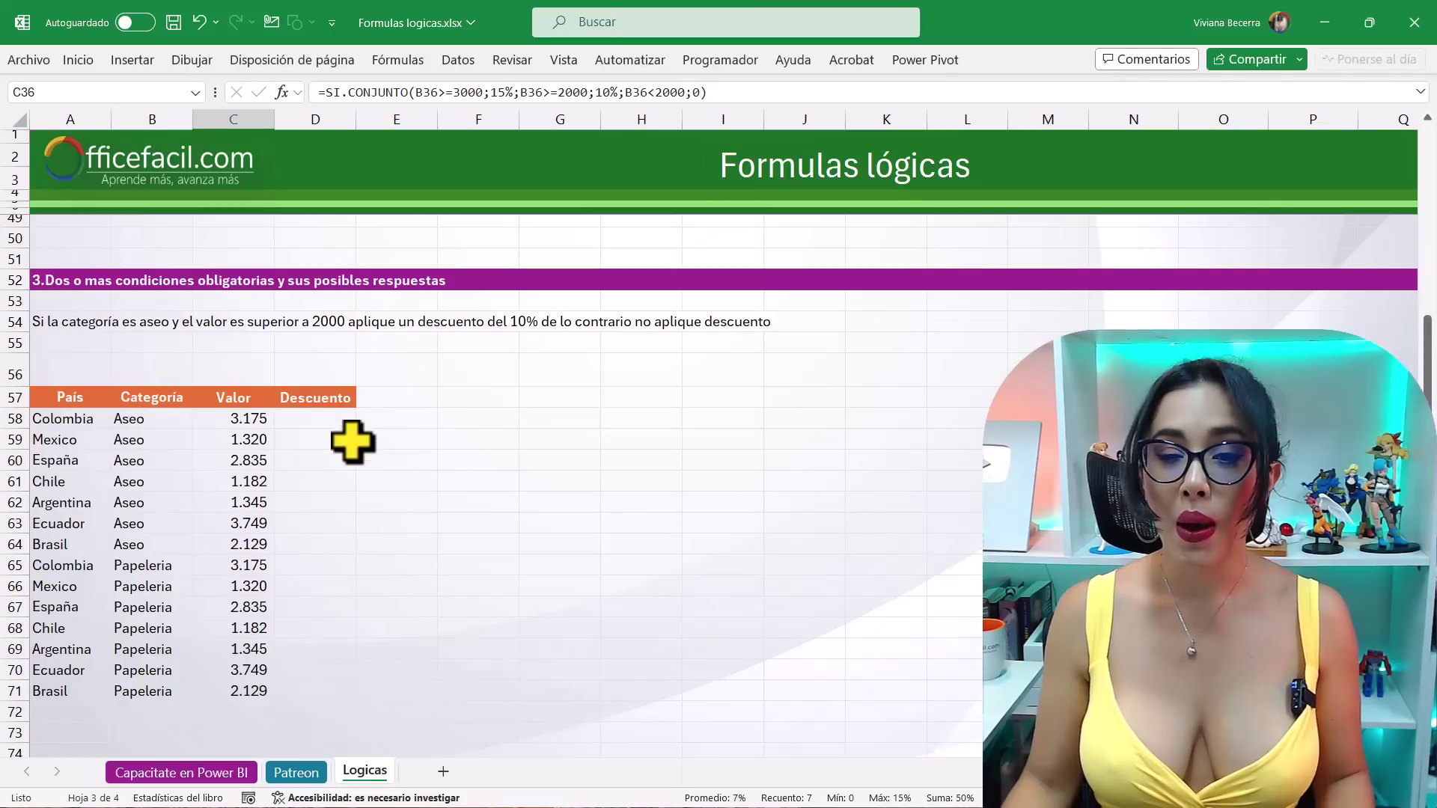
- Begin a SI formula in D58 of section 3 with a nested Y function as its logical test
double_click(315, 418)
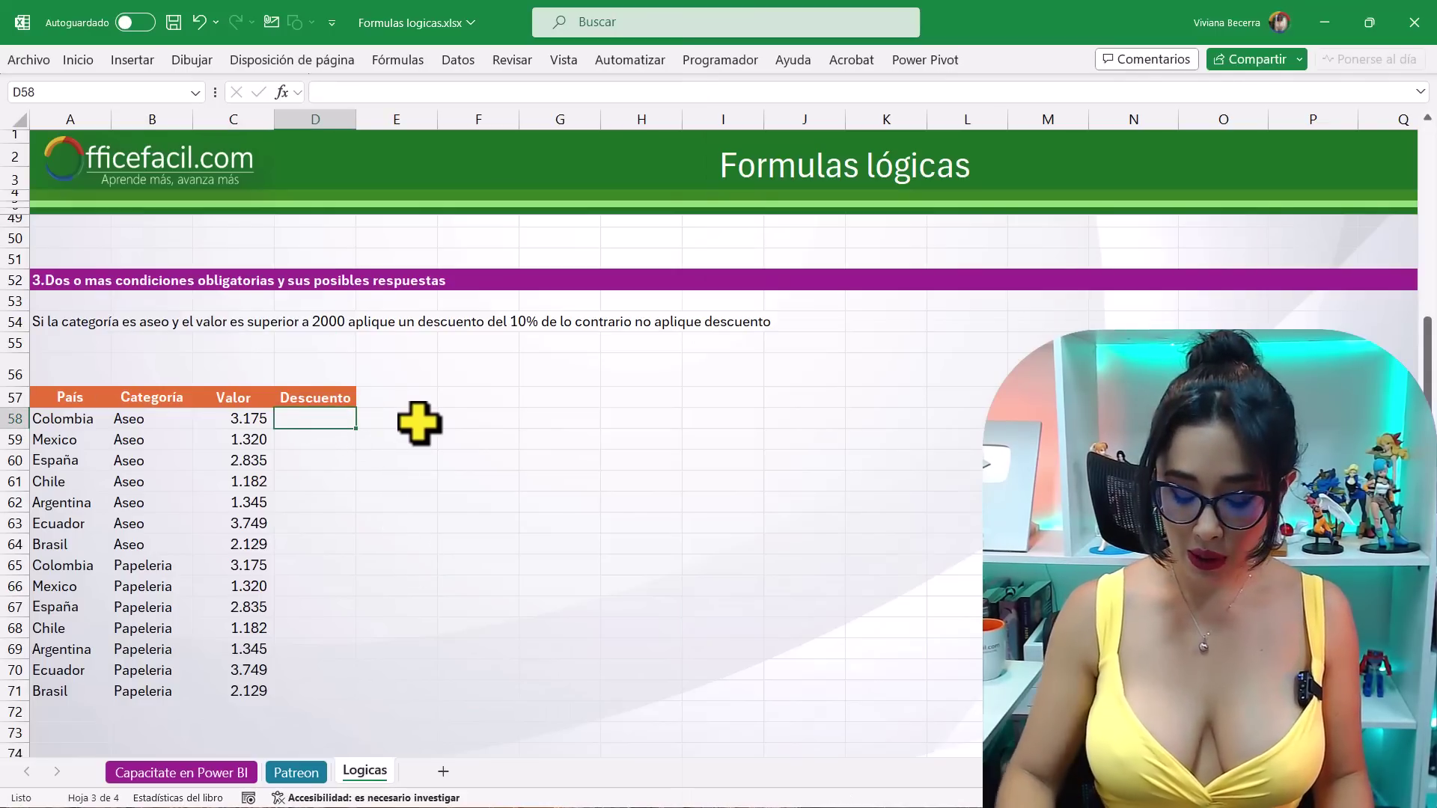
text(=si()
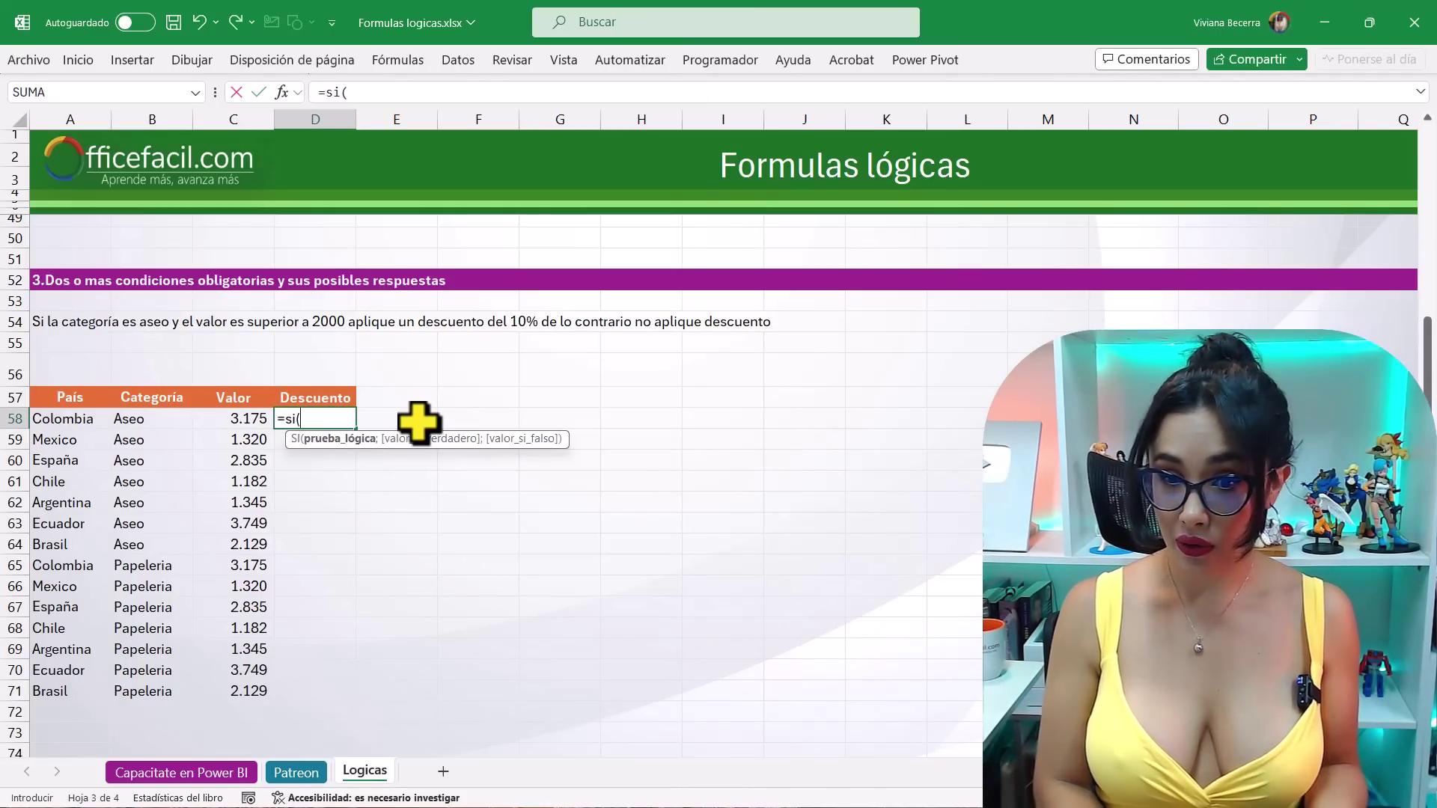
text(y()
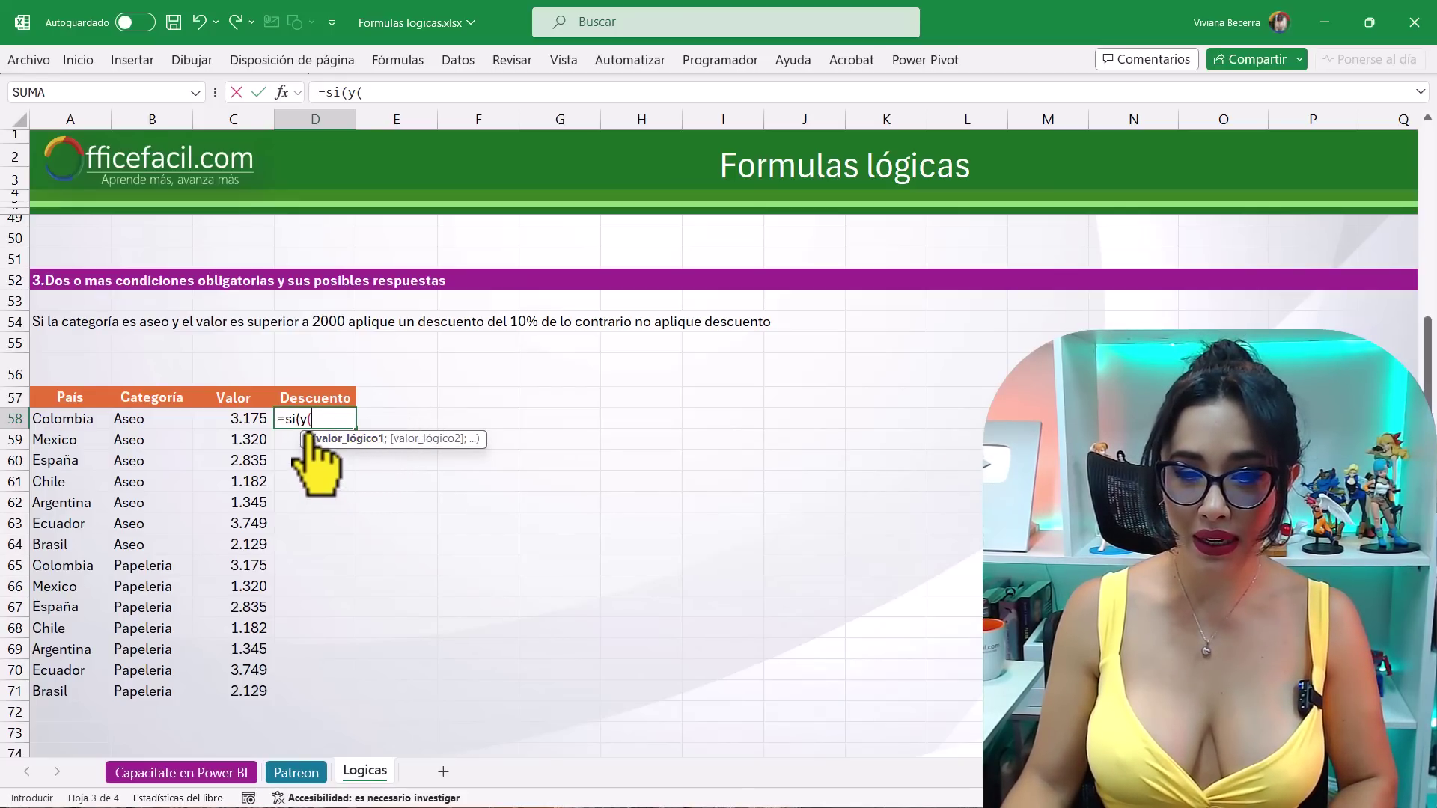
key(BackSpace)
key(BackSpace)
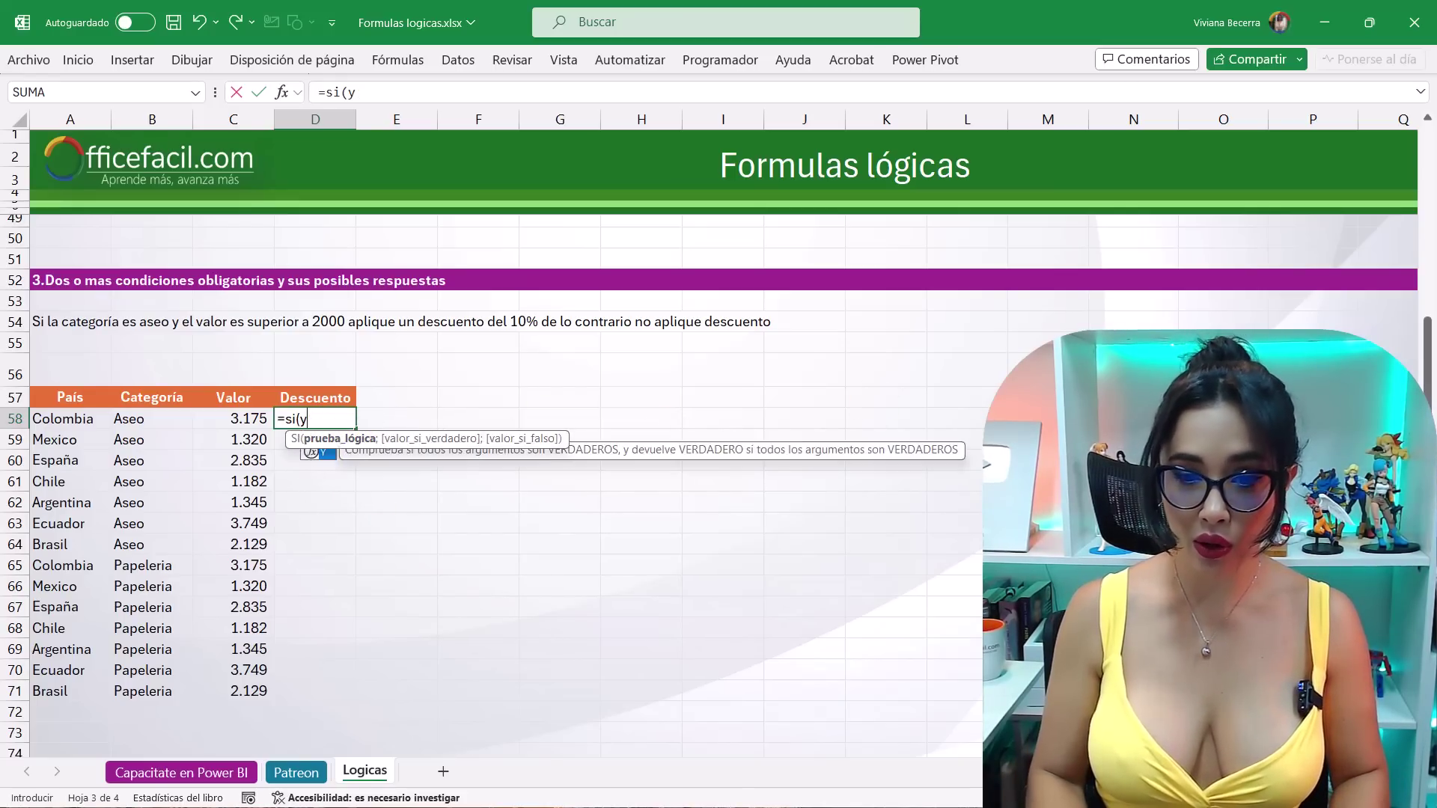
text(y()
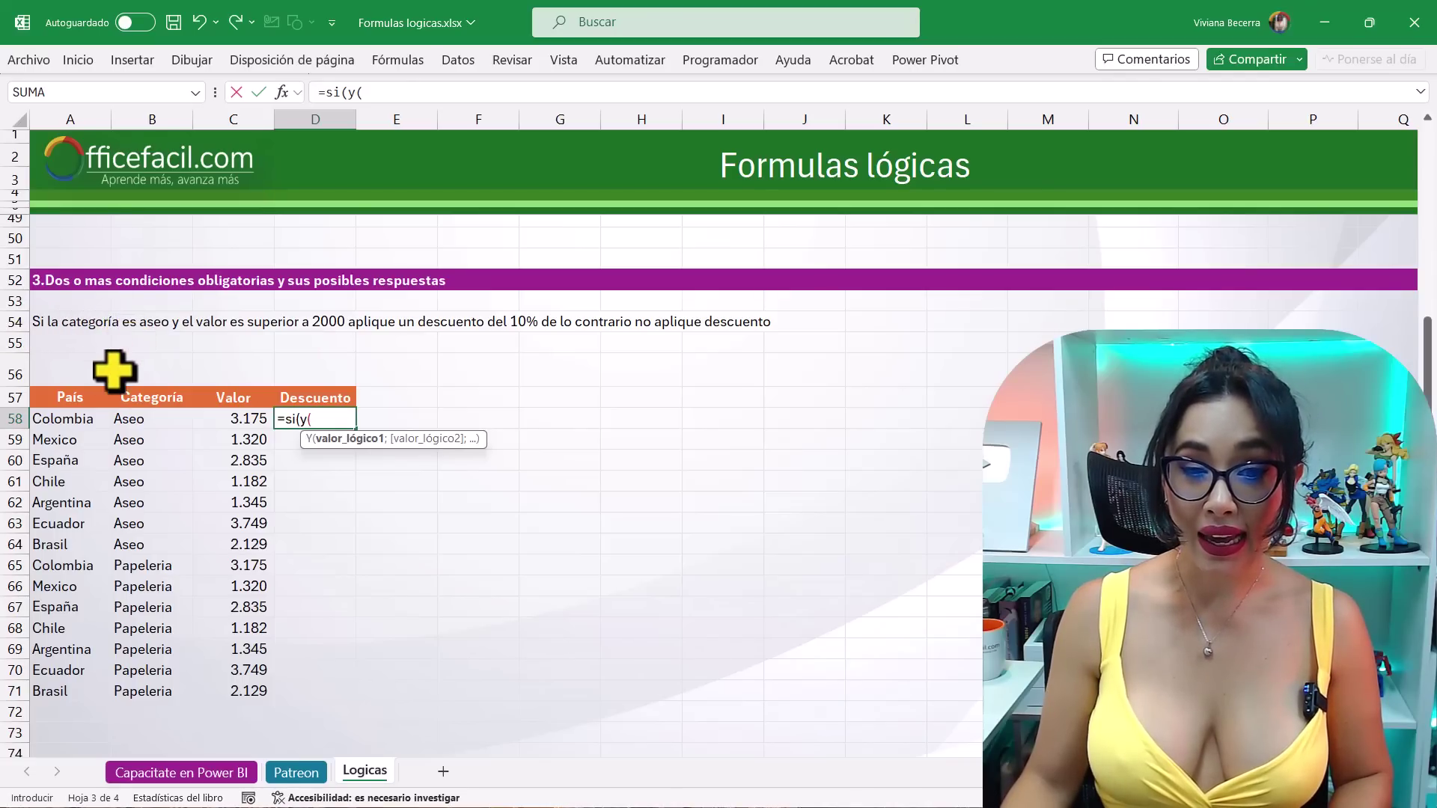
- Enter B58="Aseo" as the first condition of the Y function in the D58 formula
click(156, 417)
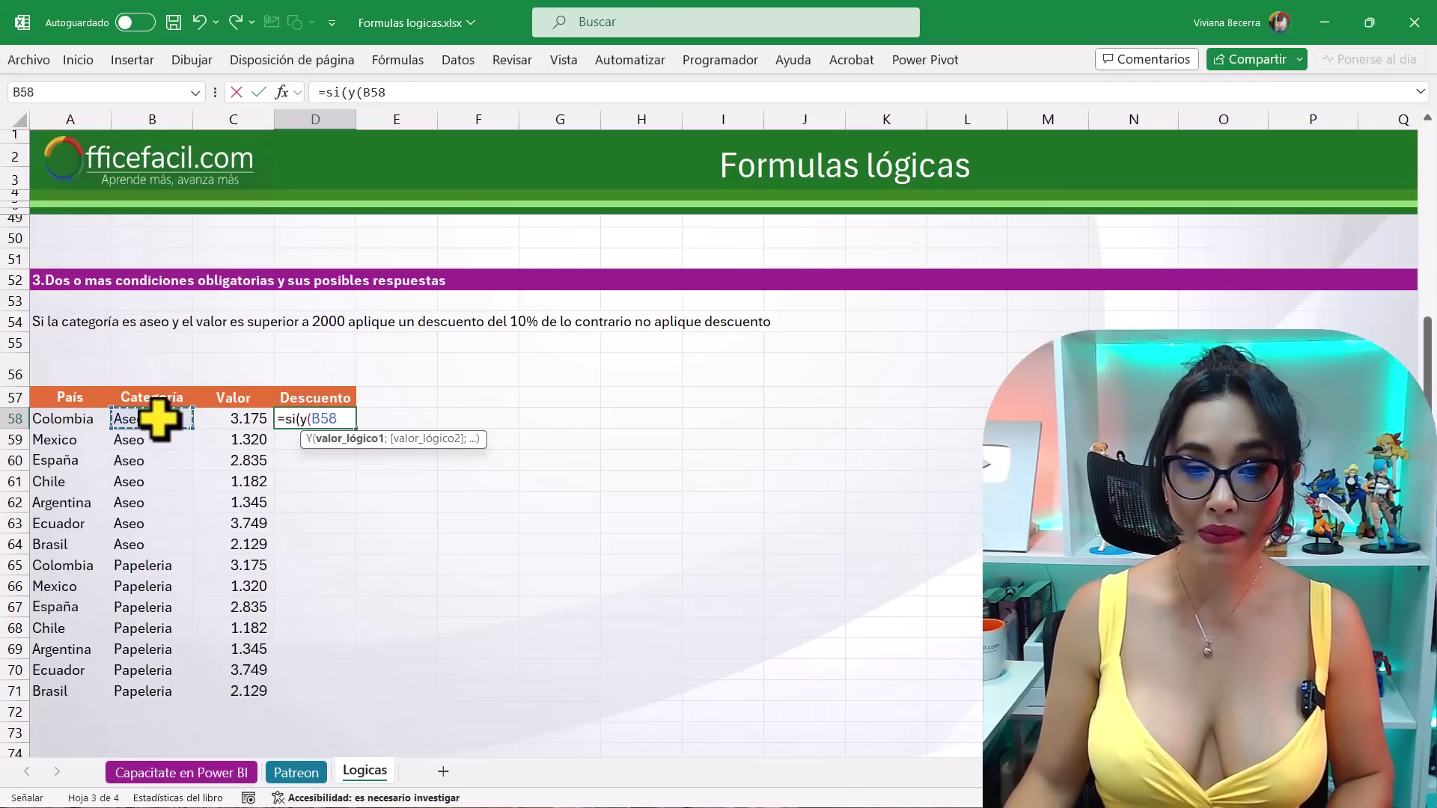
text(=)
text(2A)
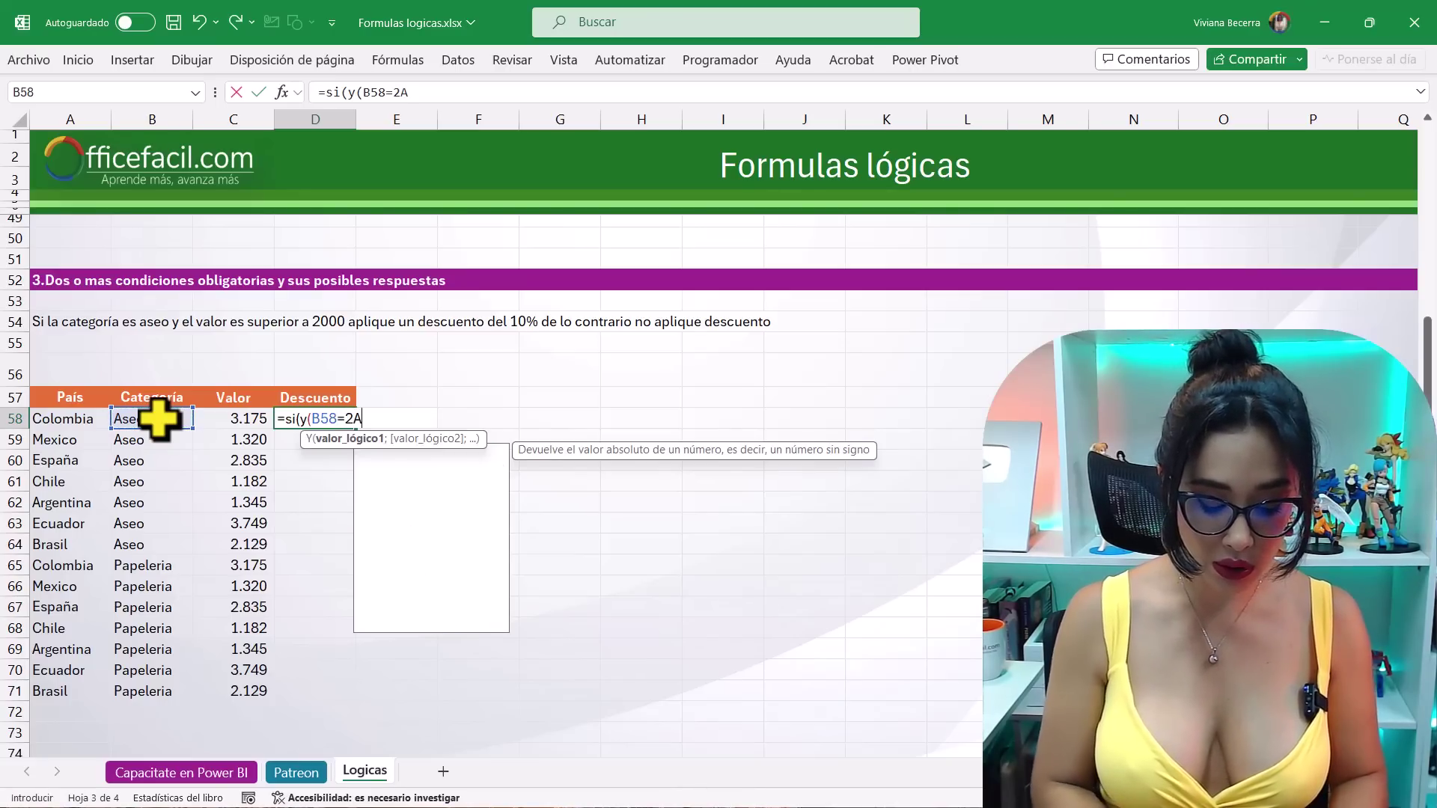
text(seo")
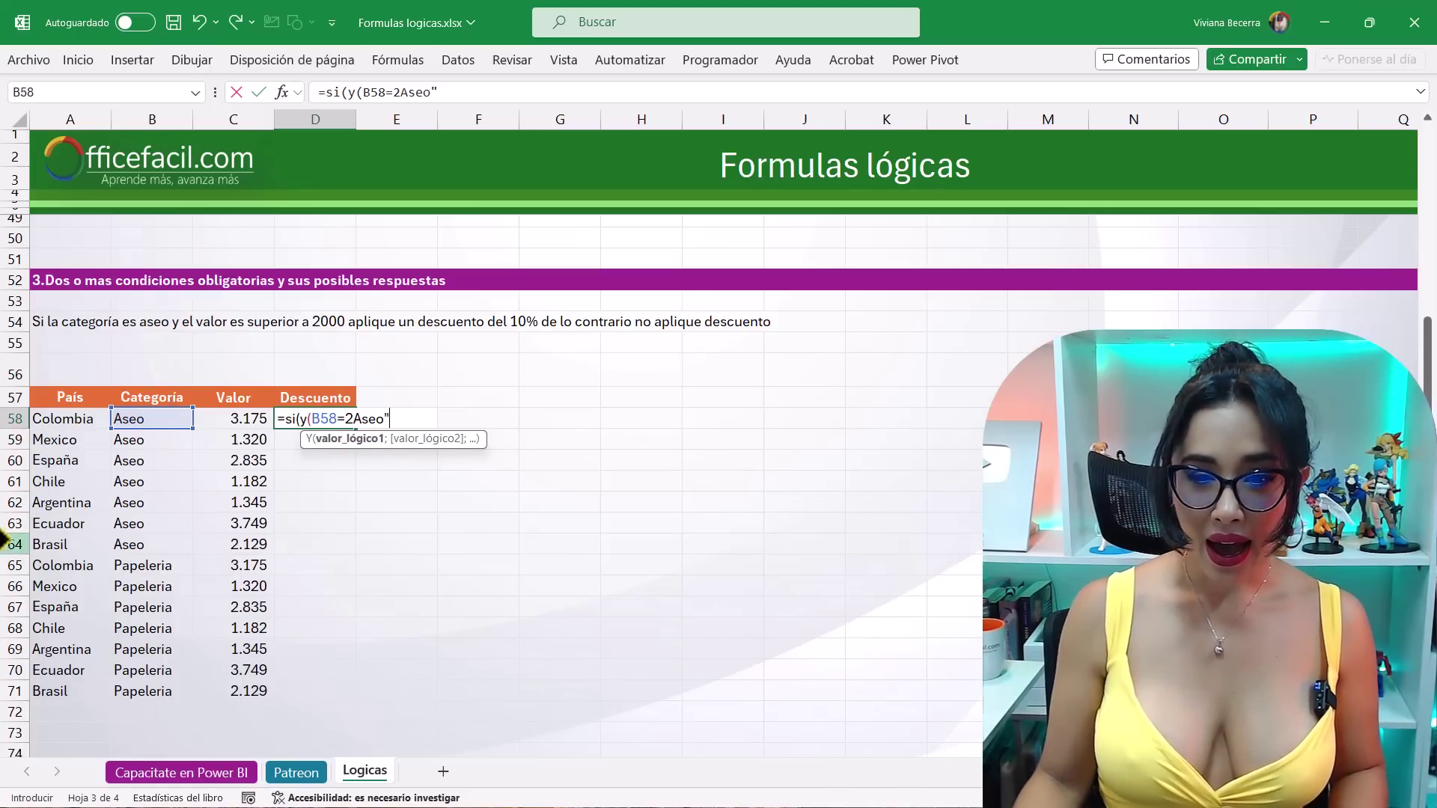
key(Return)
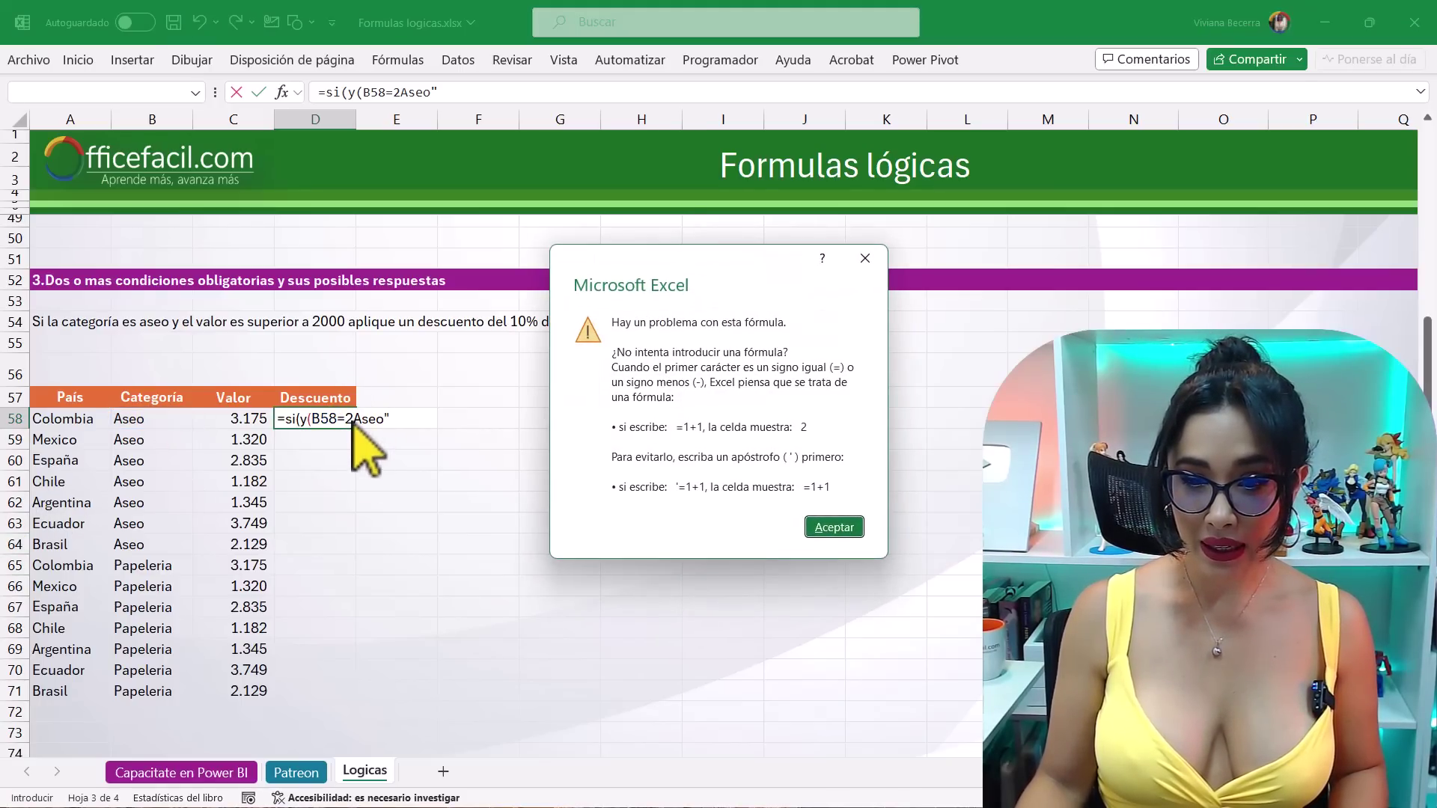
click(832, 527)
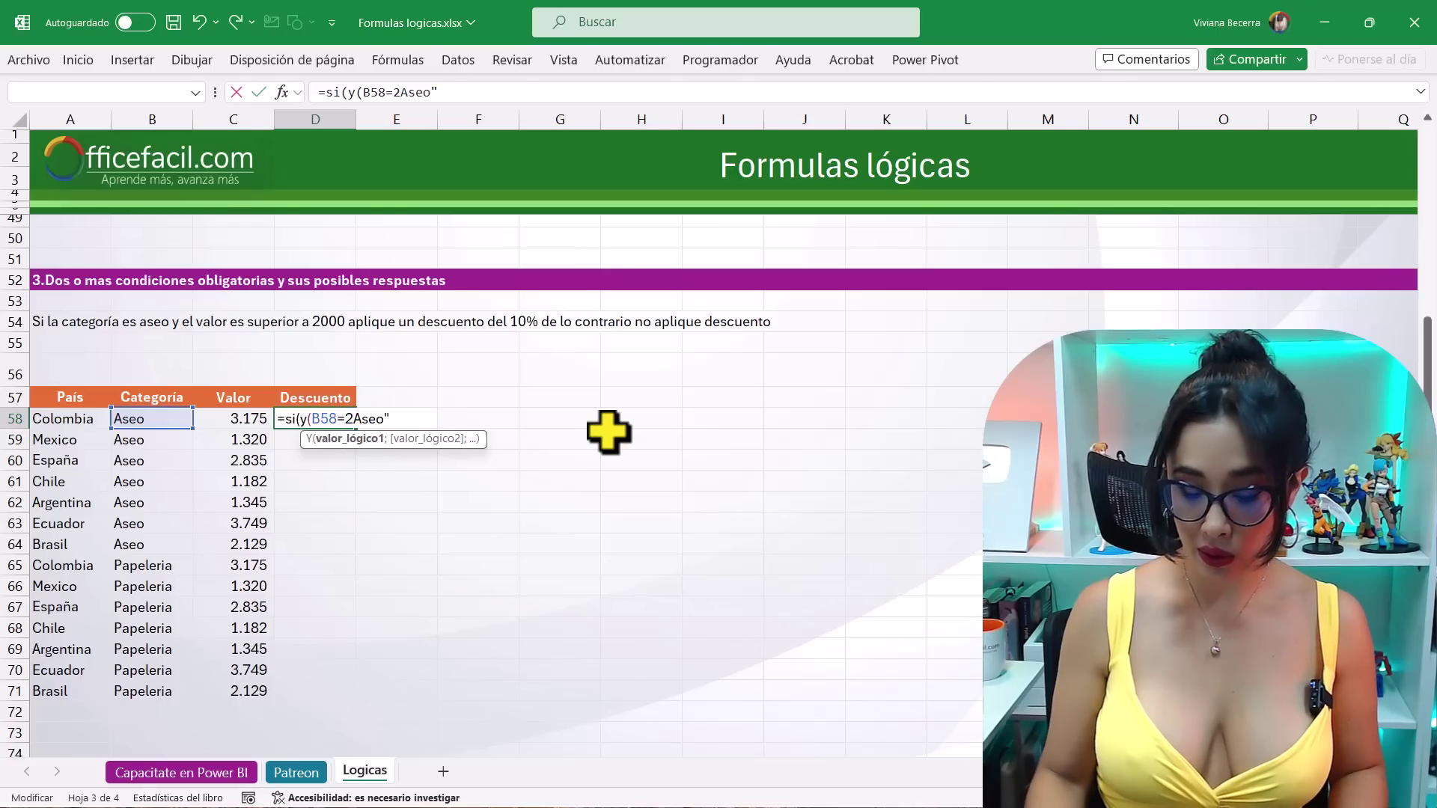
key(BackSpace)
text(")
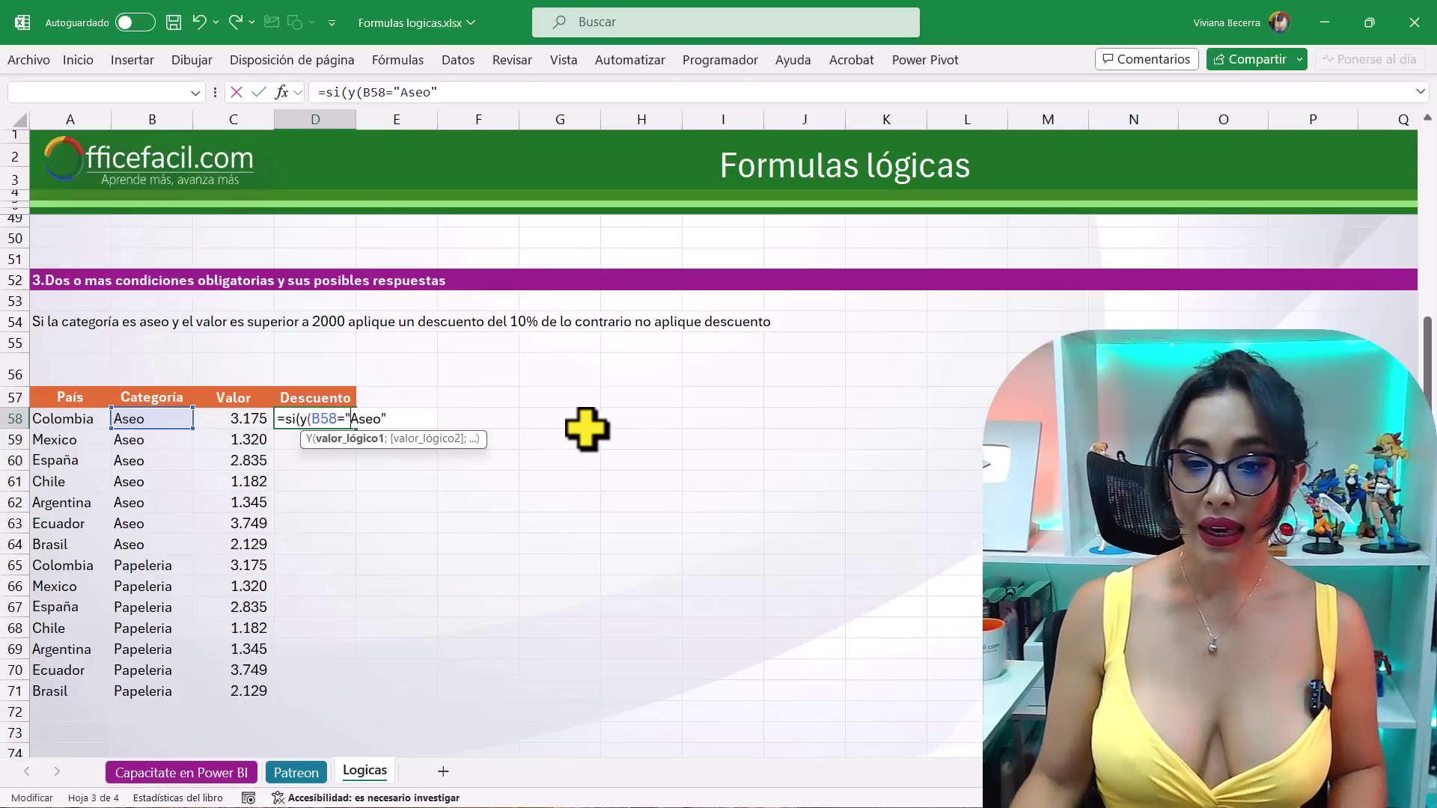
- Add C58>2000 as the second condition in the D58 formula and close the Y function
click(398, 424)
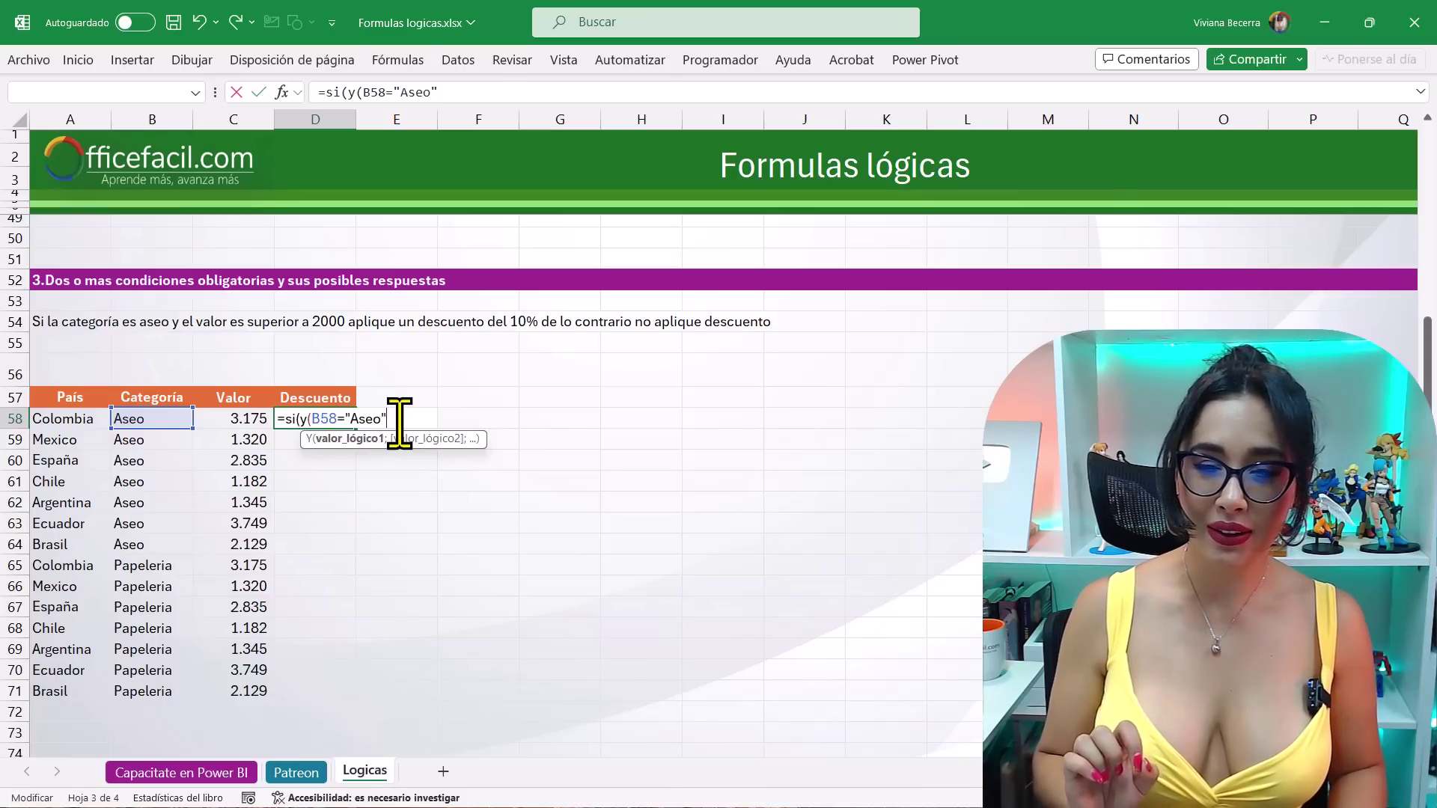
text(;)
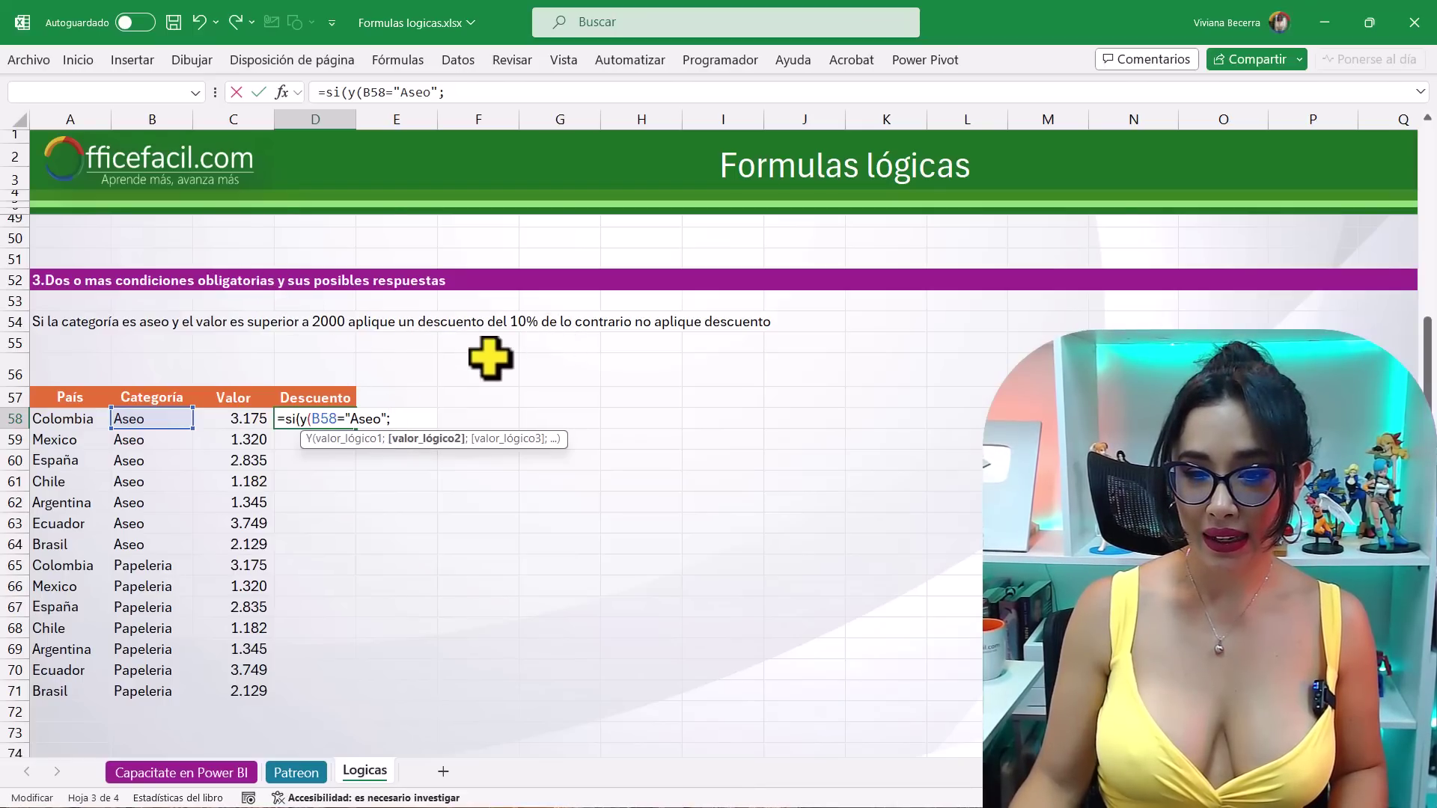
click(240, 419)
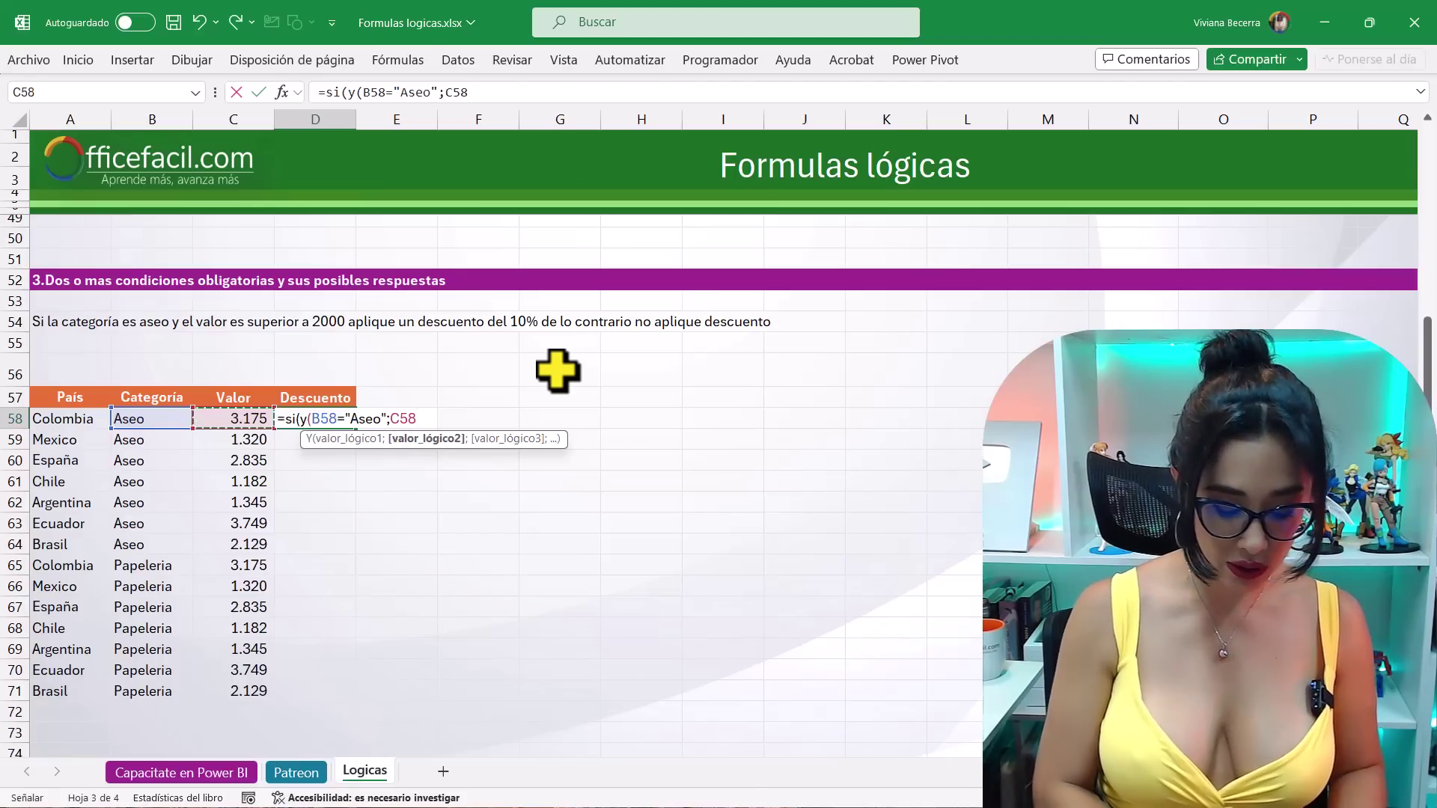
text(>)
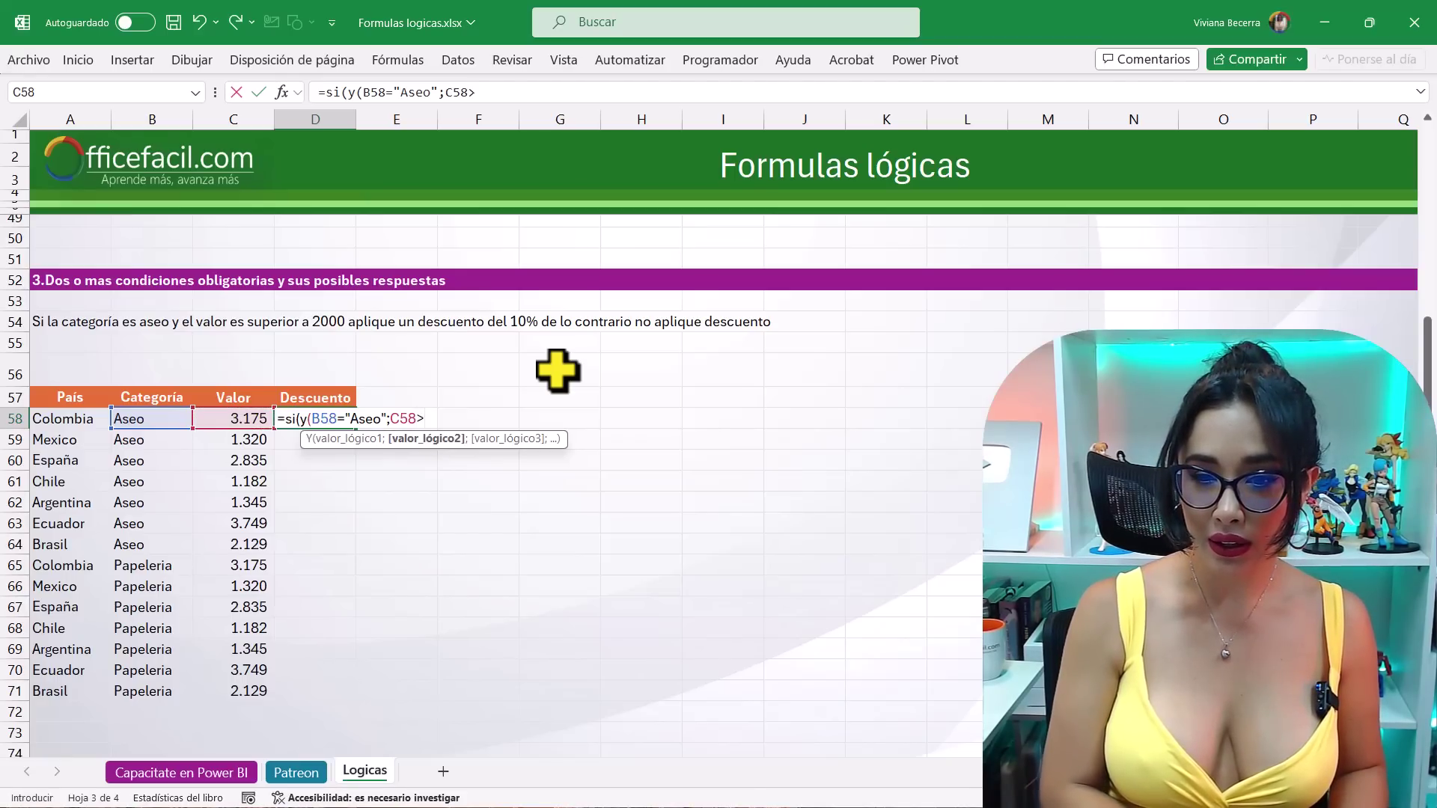
text(2)
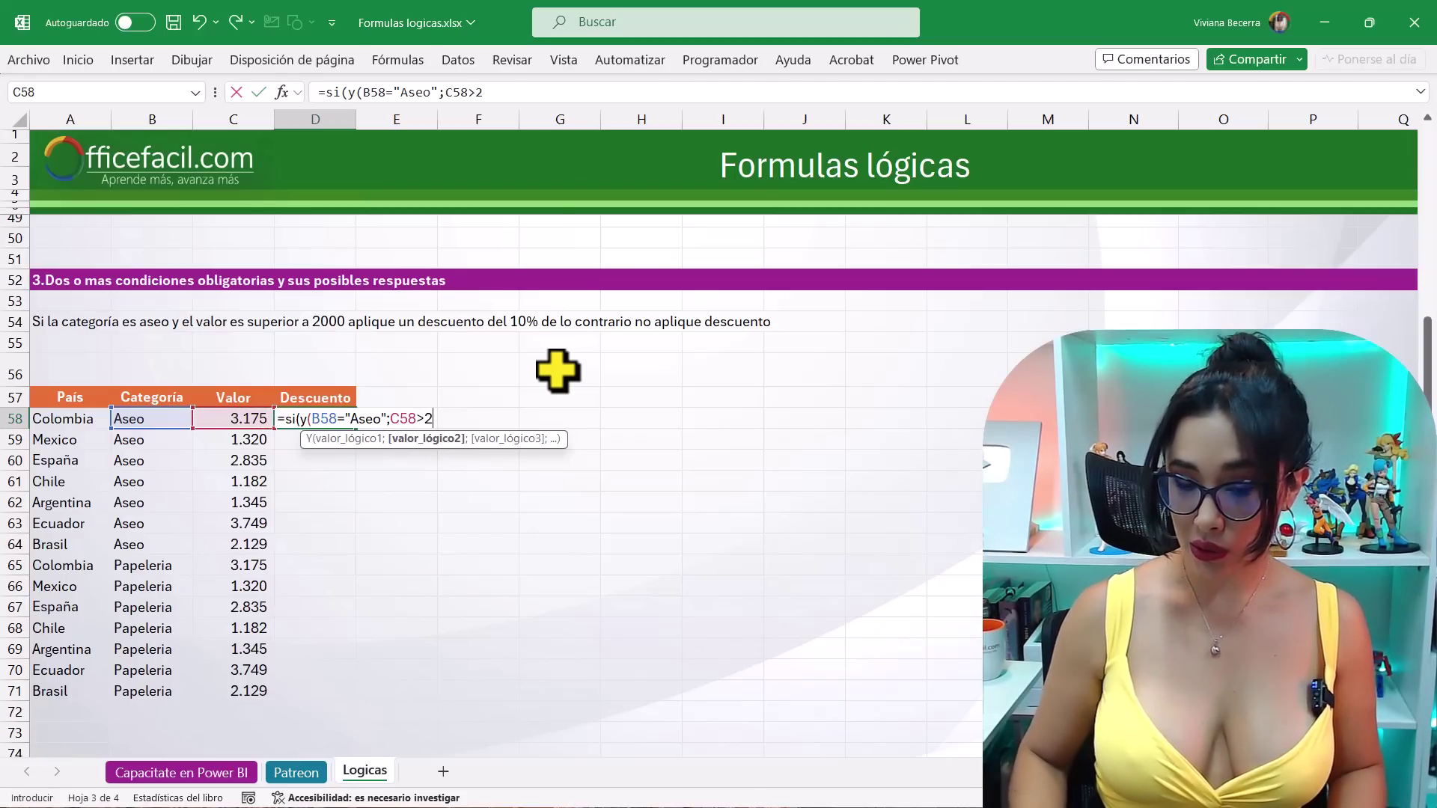
text(000)
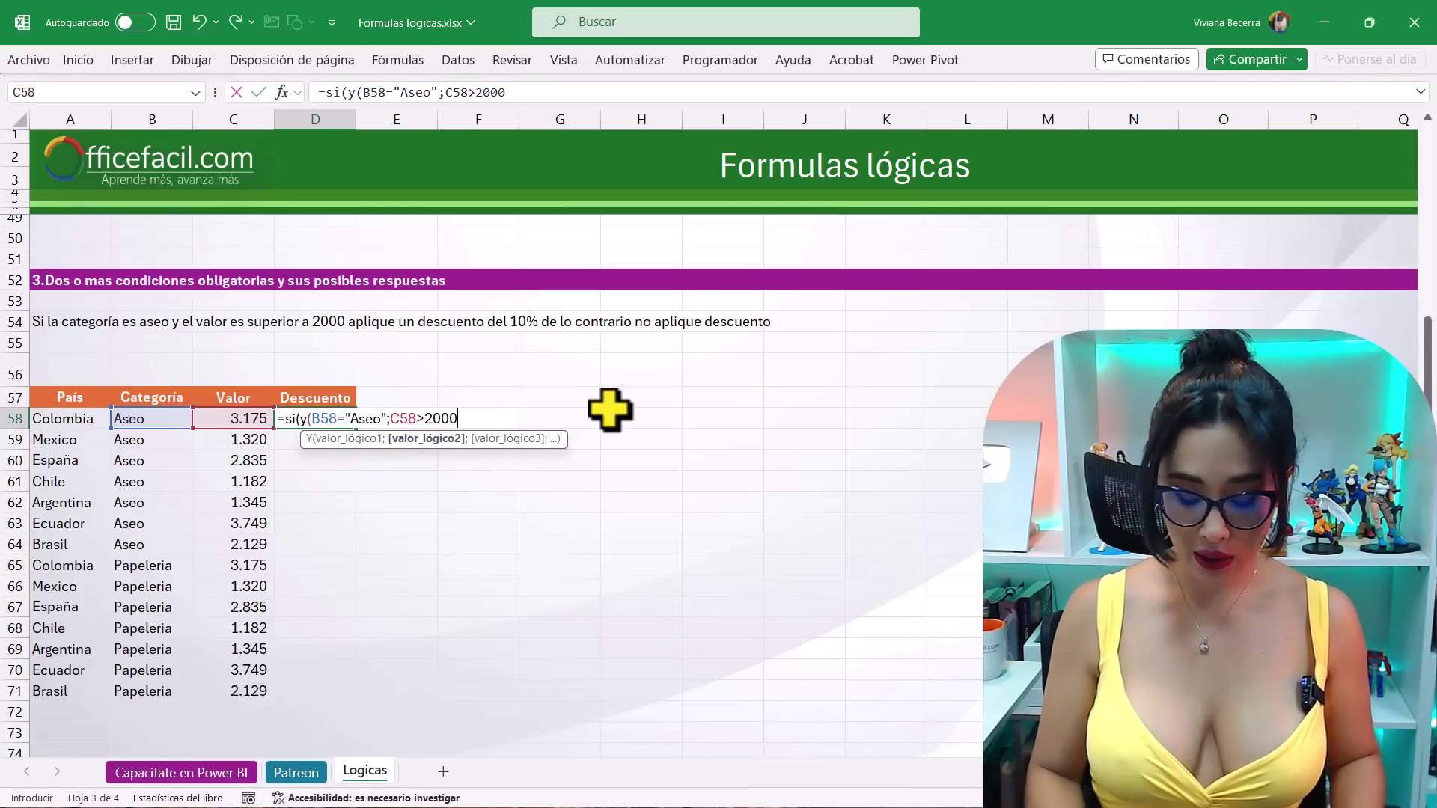
text())
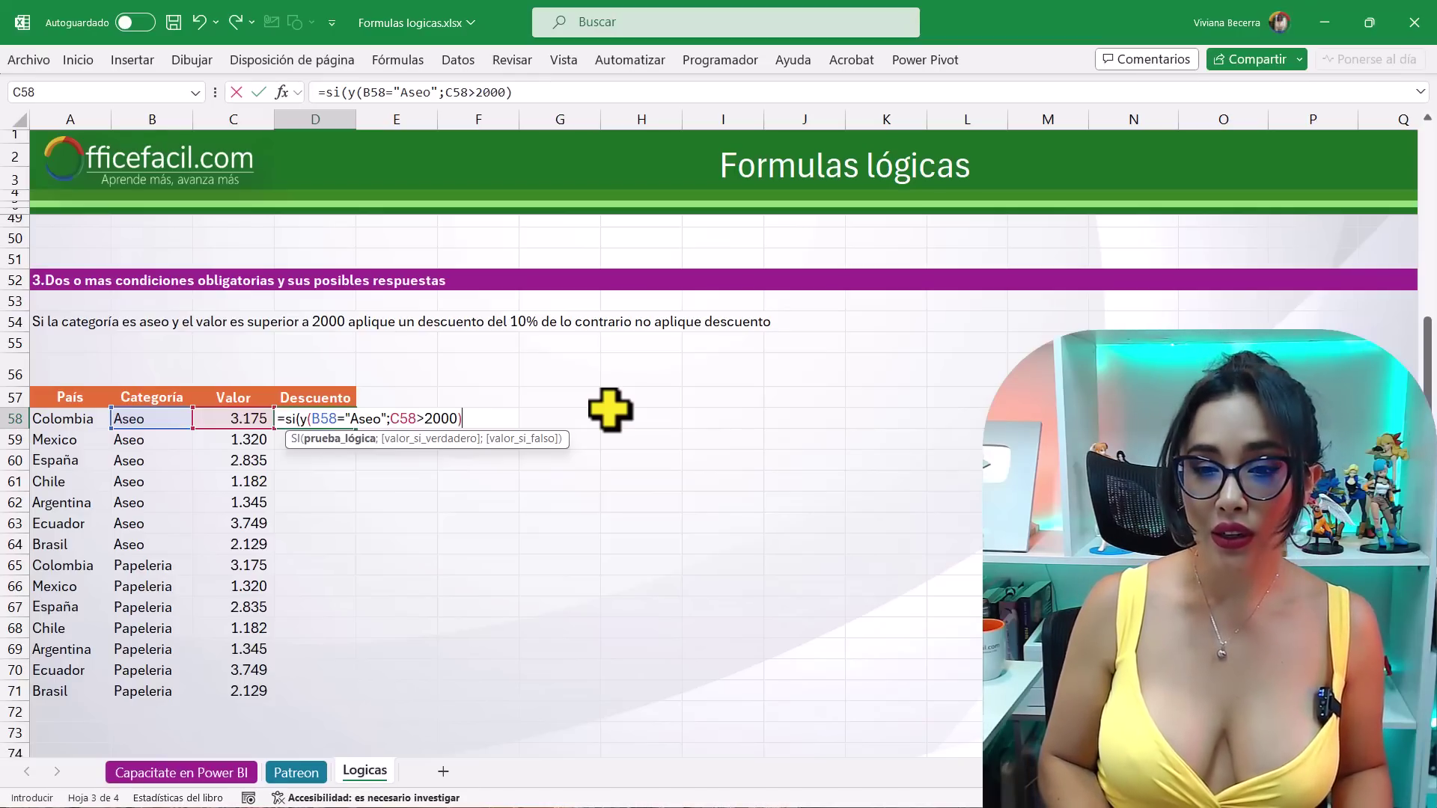
- Complete the D58 formula with 10% if true and 0 if false, and fill it down the Descuento column
text(;10%)
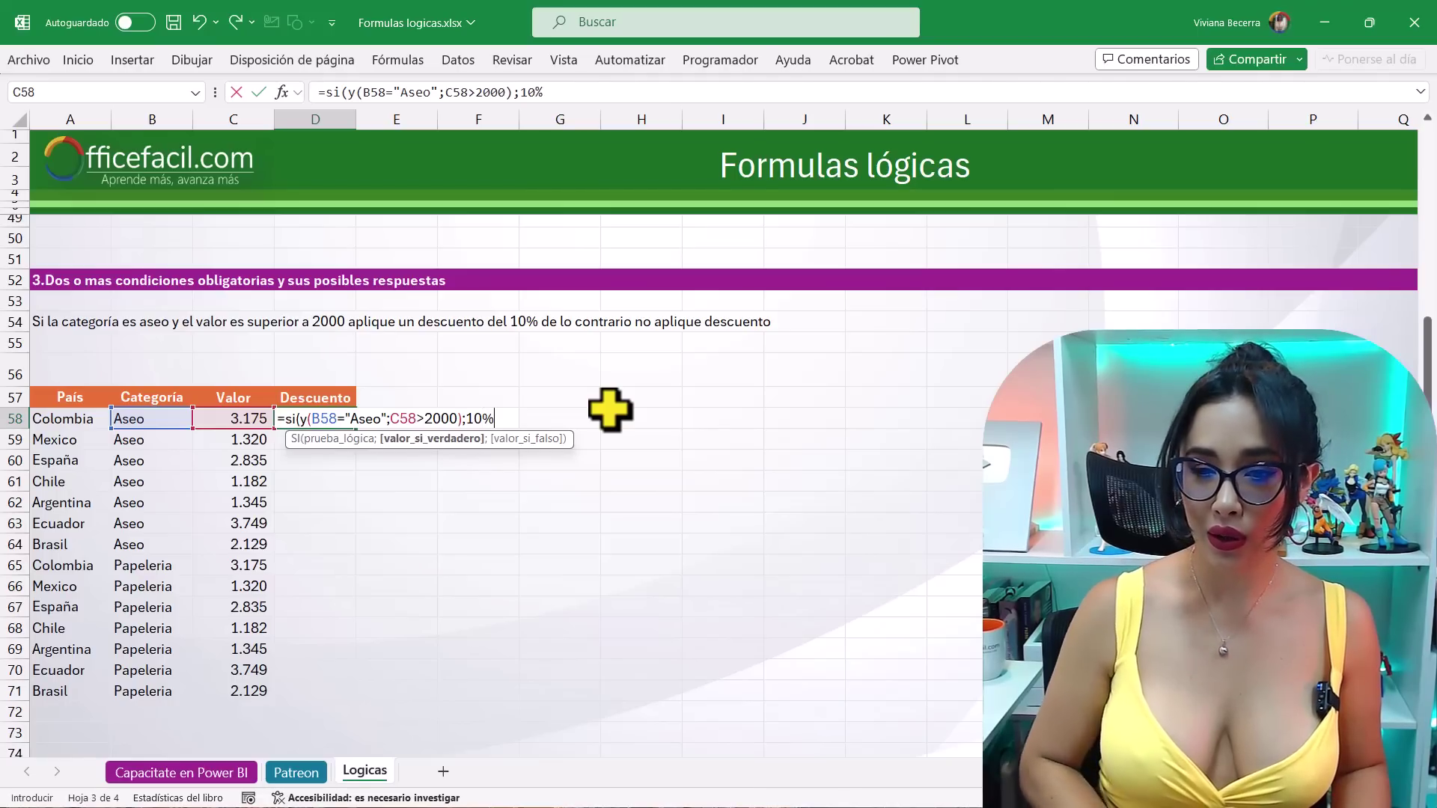
text(;0))
key(Return)
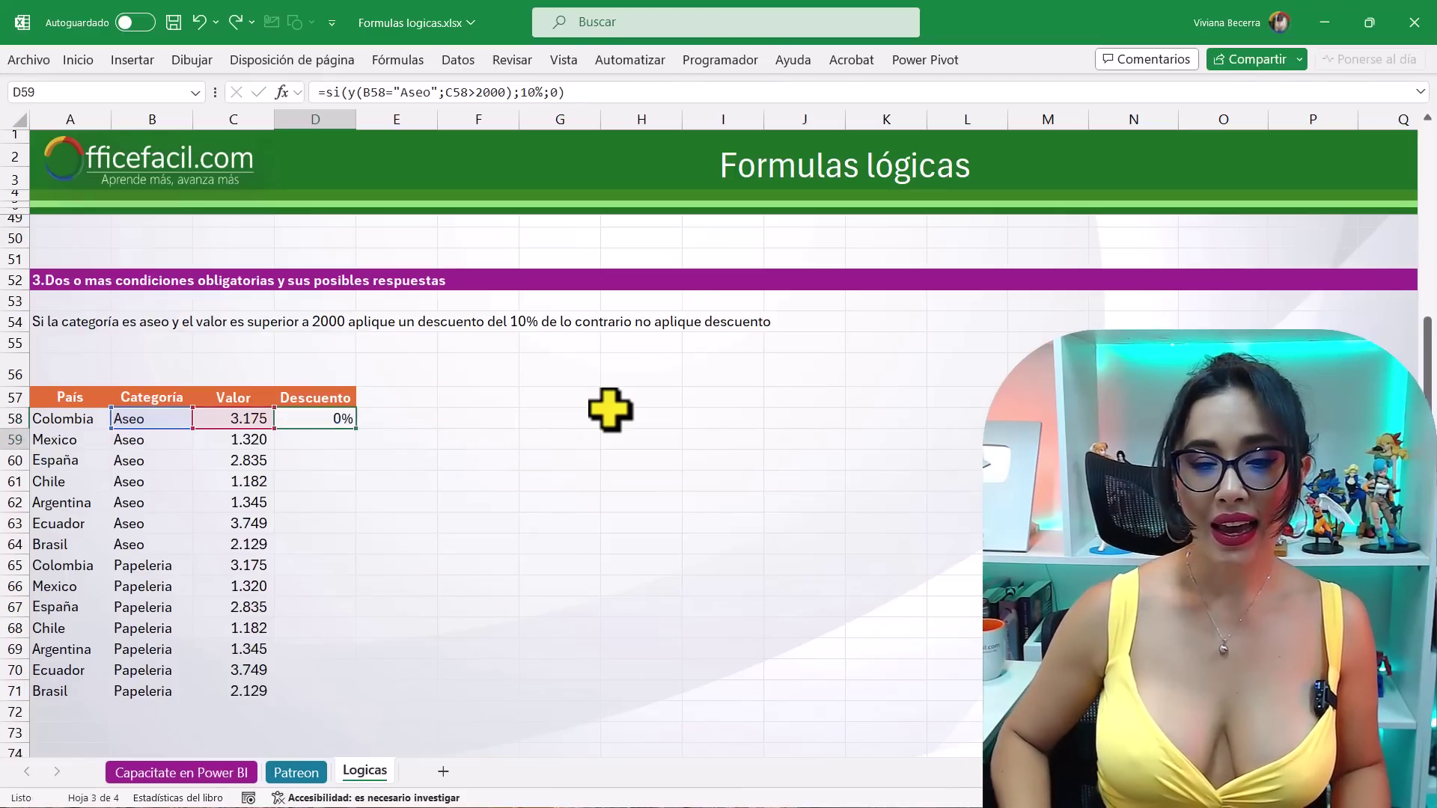
click(323, 424)
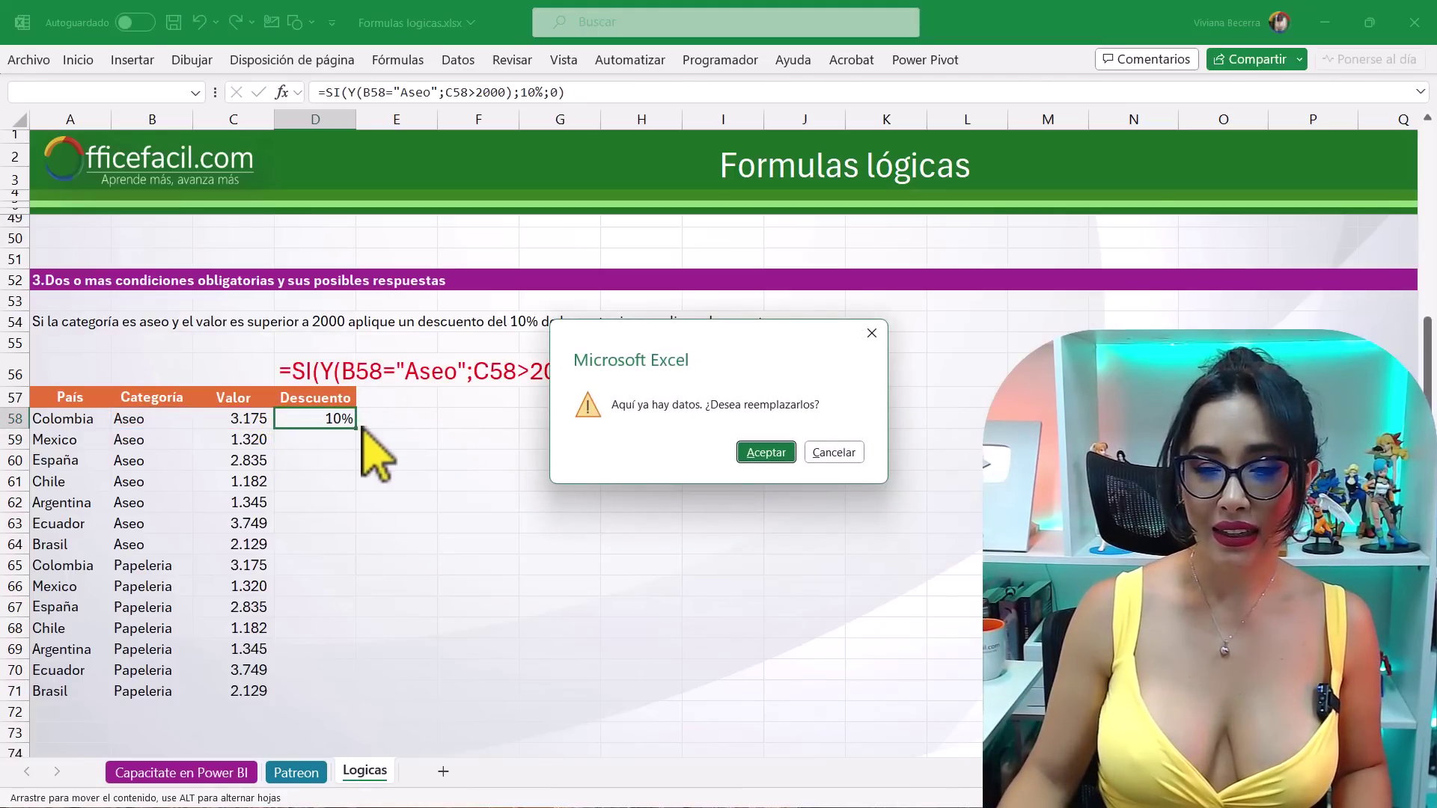
click(816, 452)
click(338, 421)
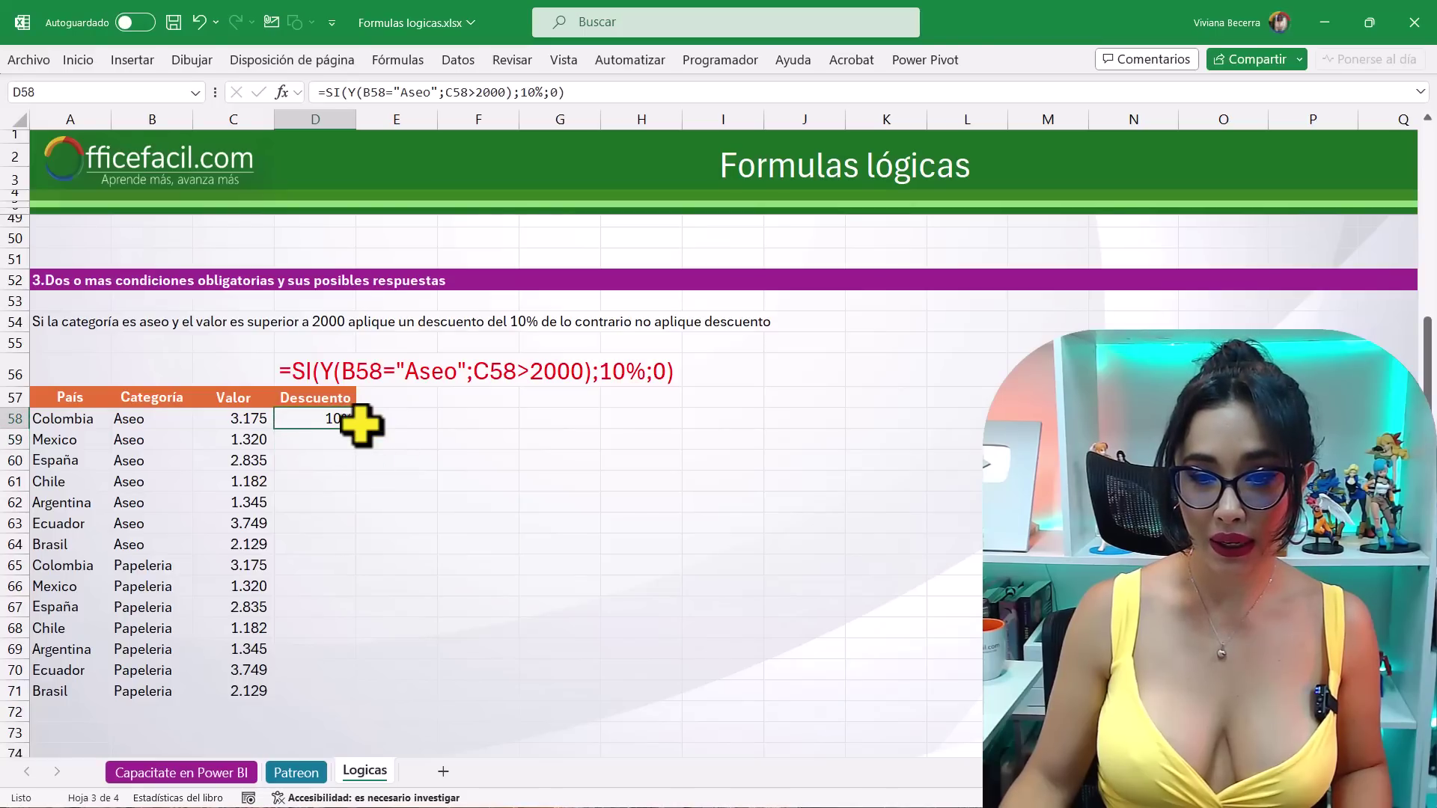
double_click(356, 430)
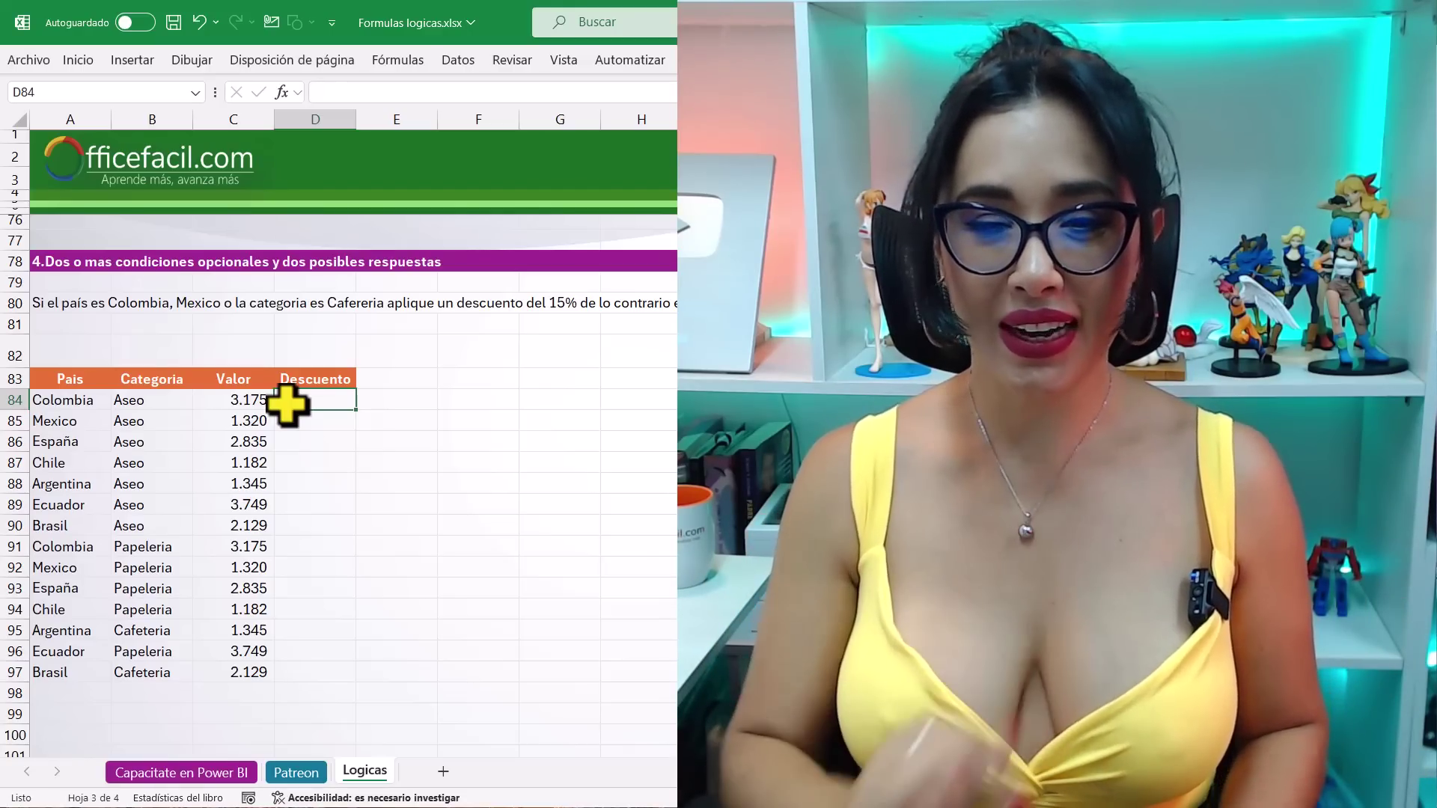
- Begin a SI formula in D84 with a nested O function whose first condition is A84="Colombia"
text(=si()
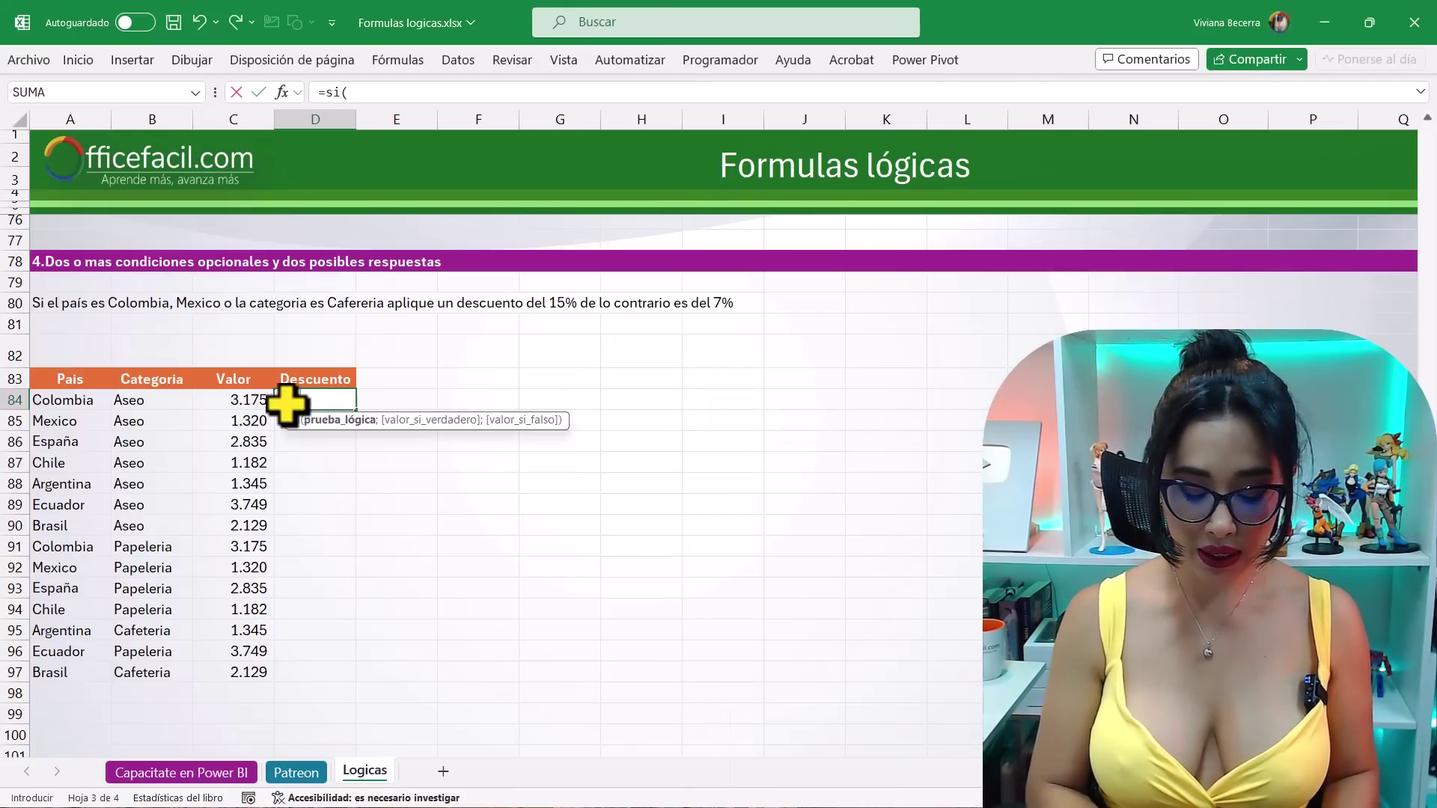
text(o)
text(()
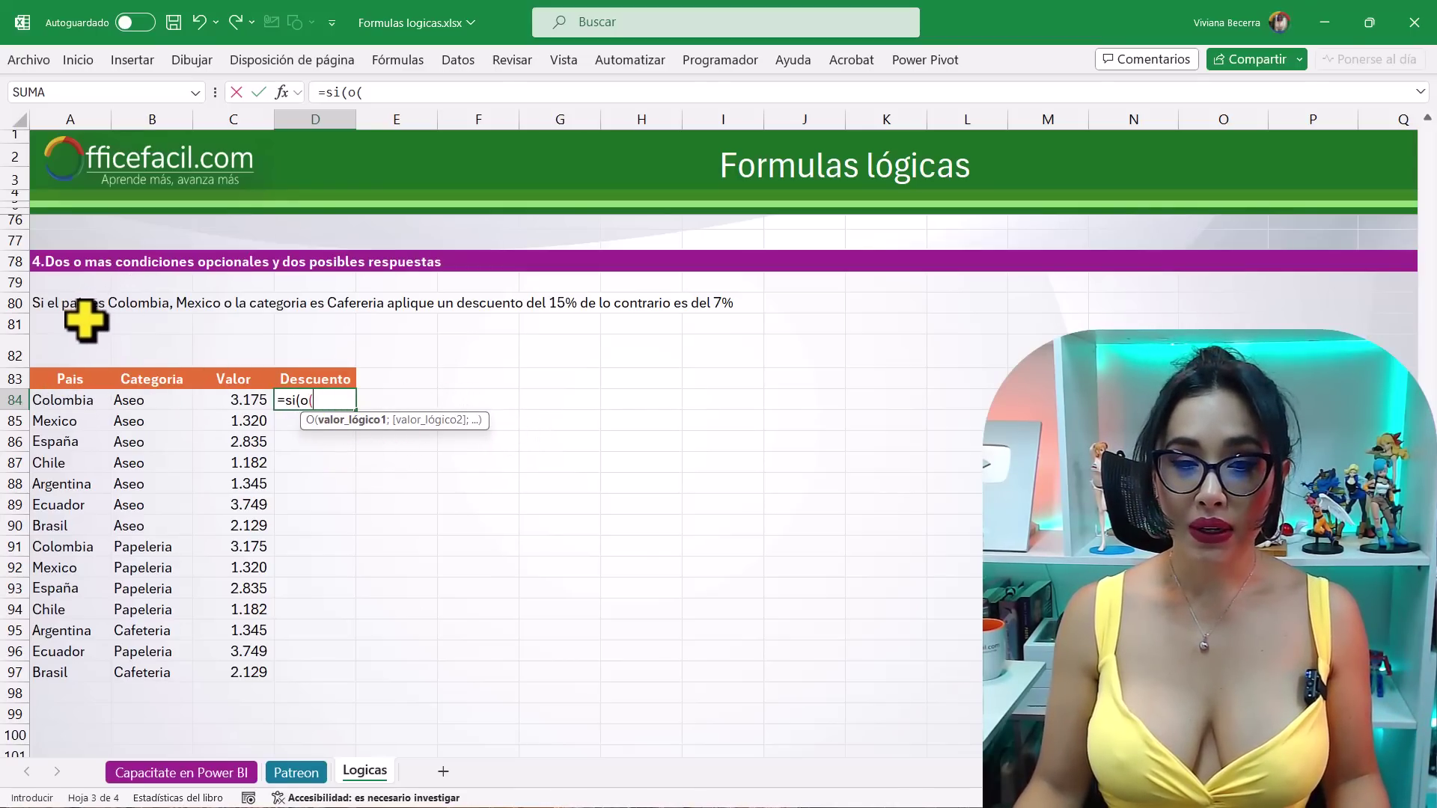
click(81, 394)
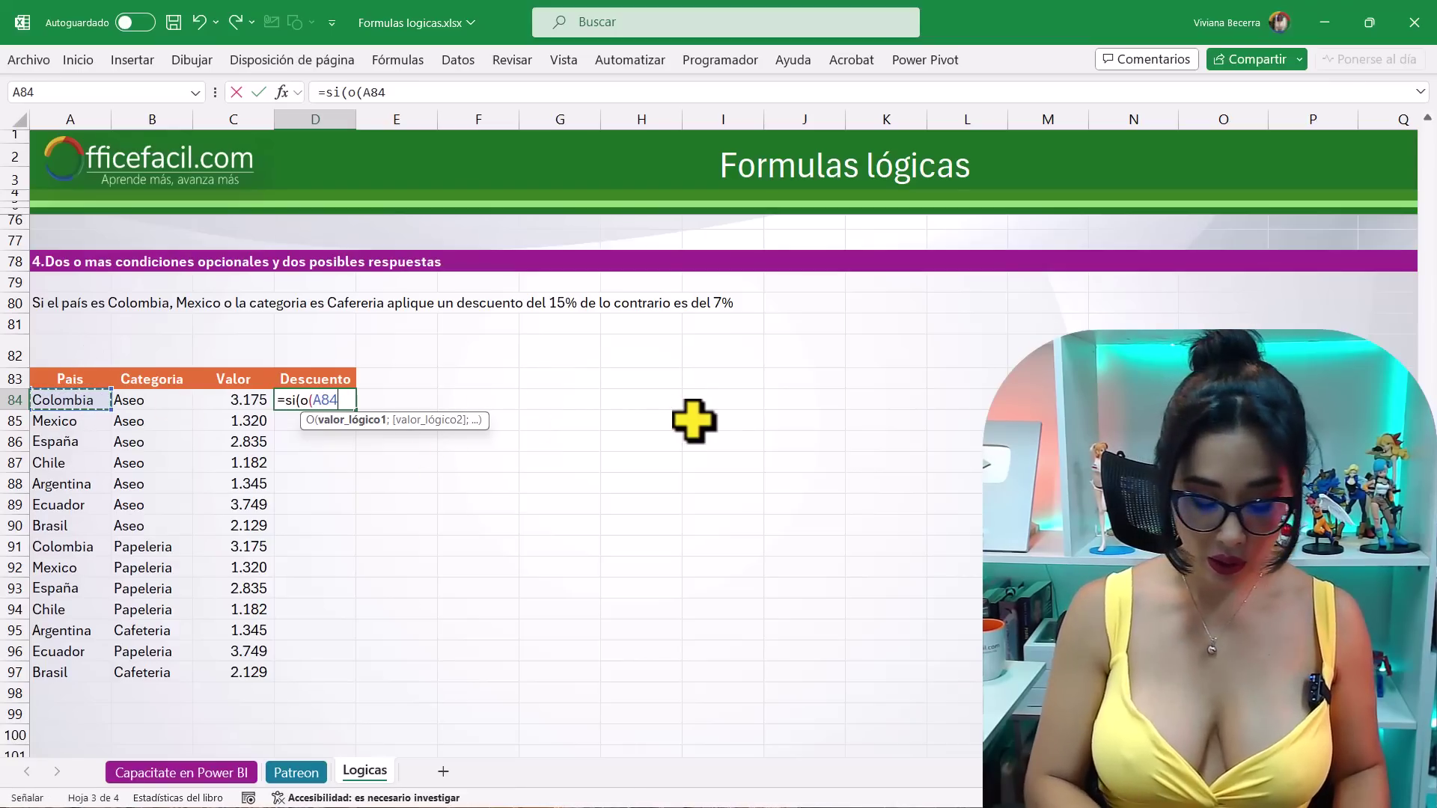
text(="Colombia)
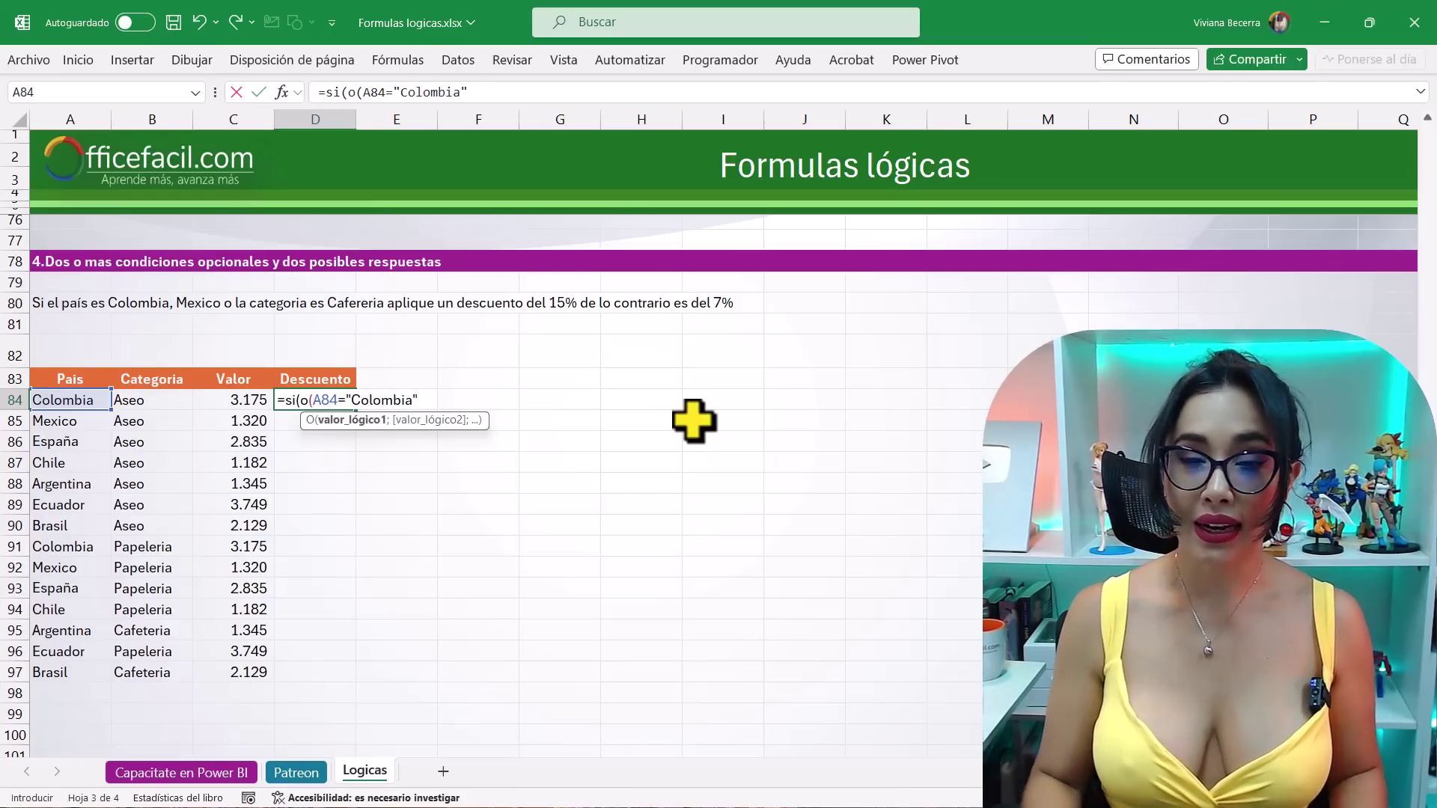
- Add A84="Mexico" as the second condition of the O function in the D84 formula
text(")
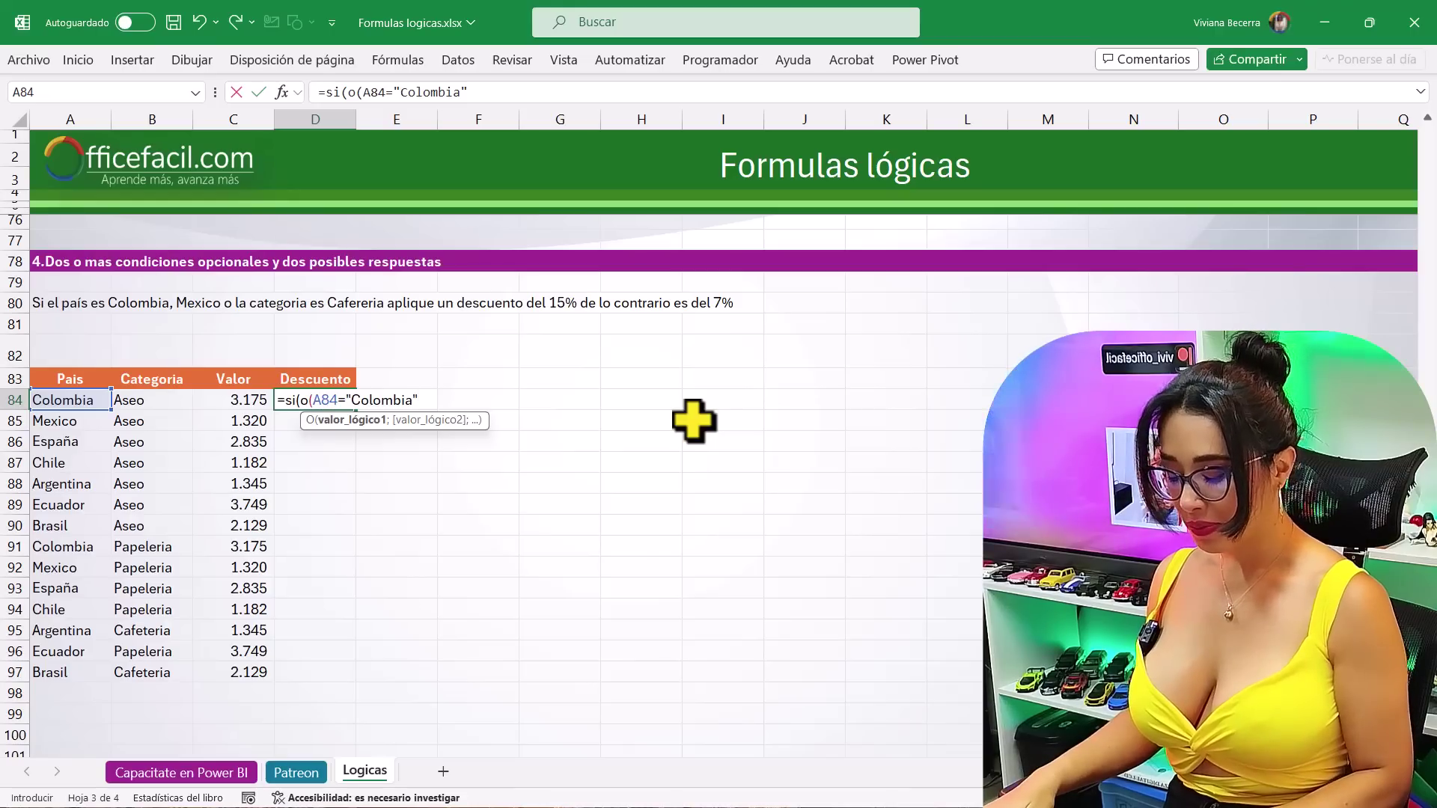
text(;)
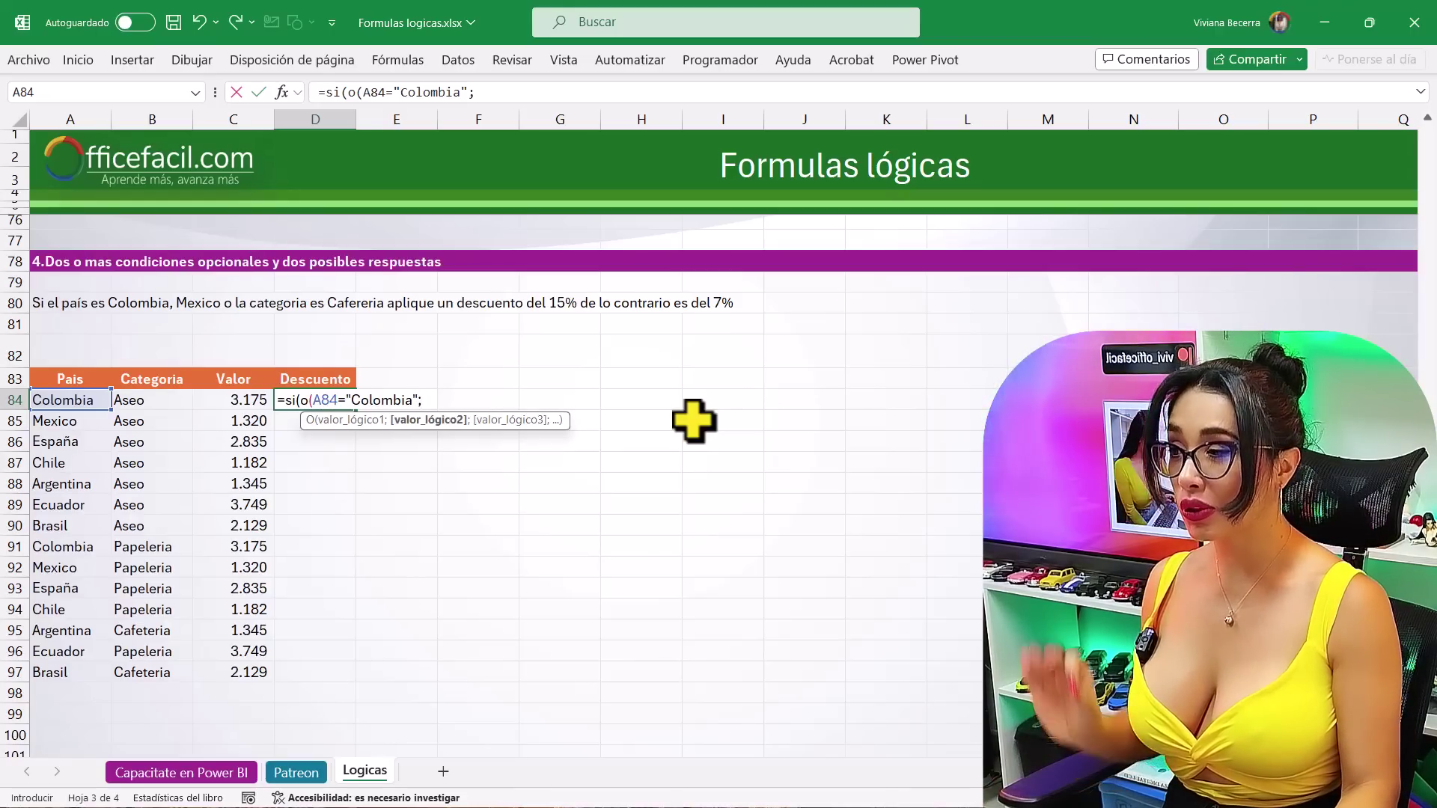
click(73, 403)
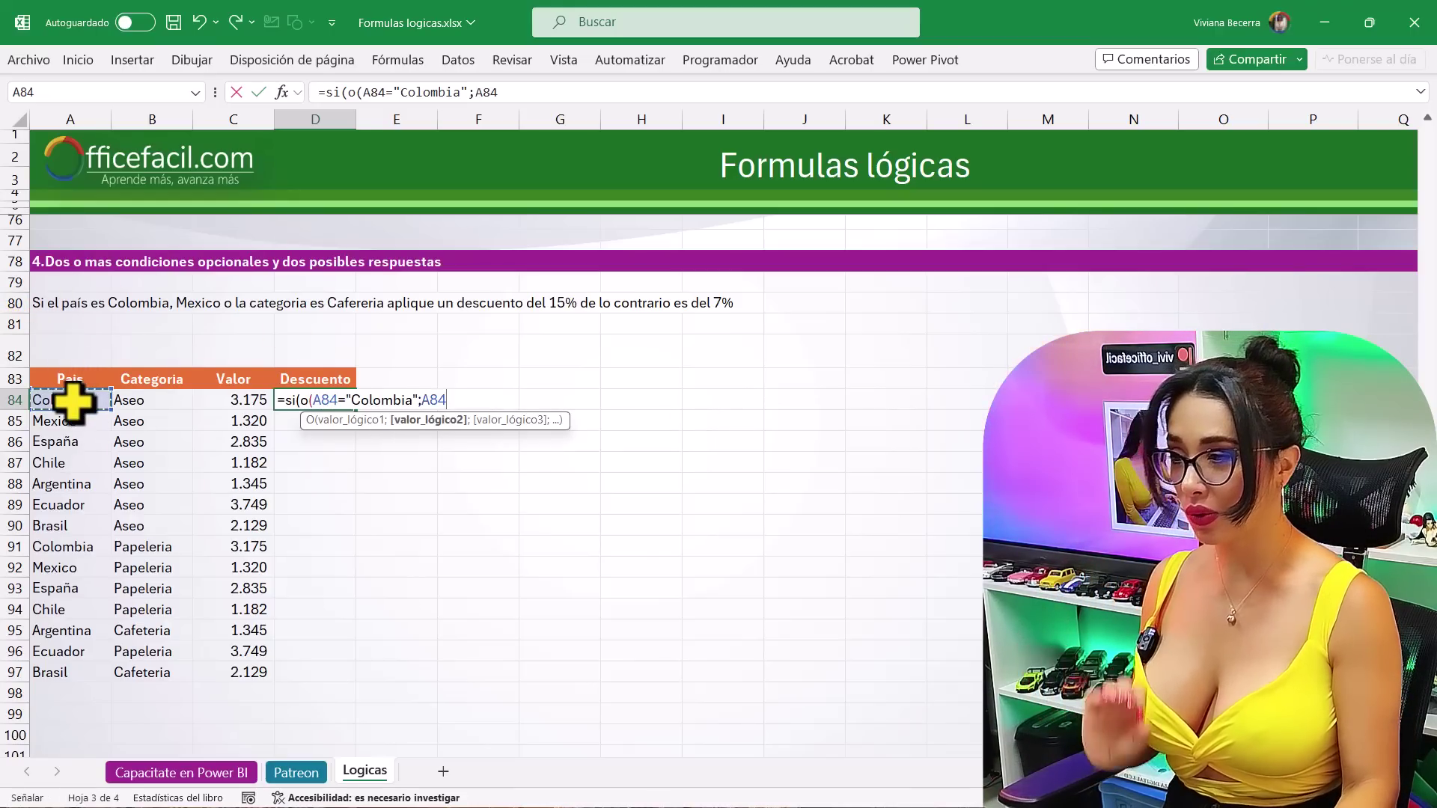
text(=)
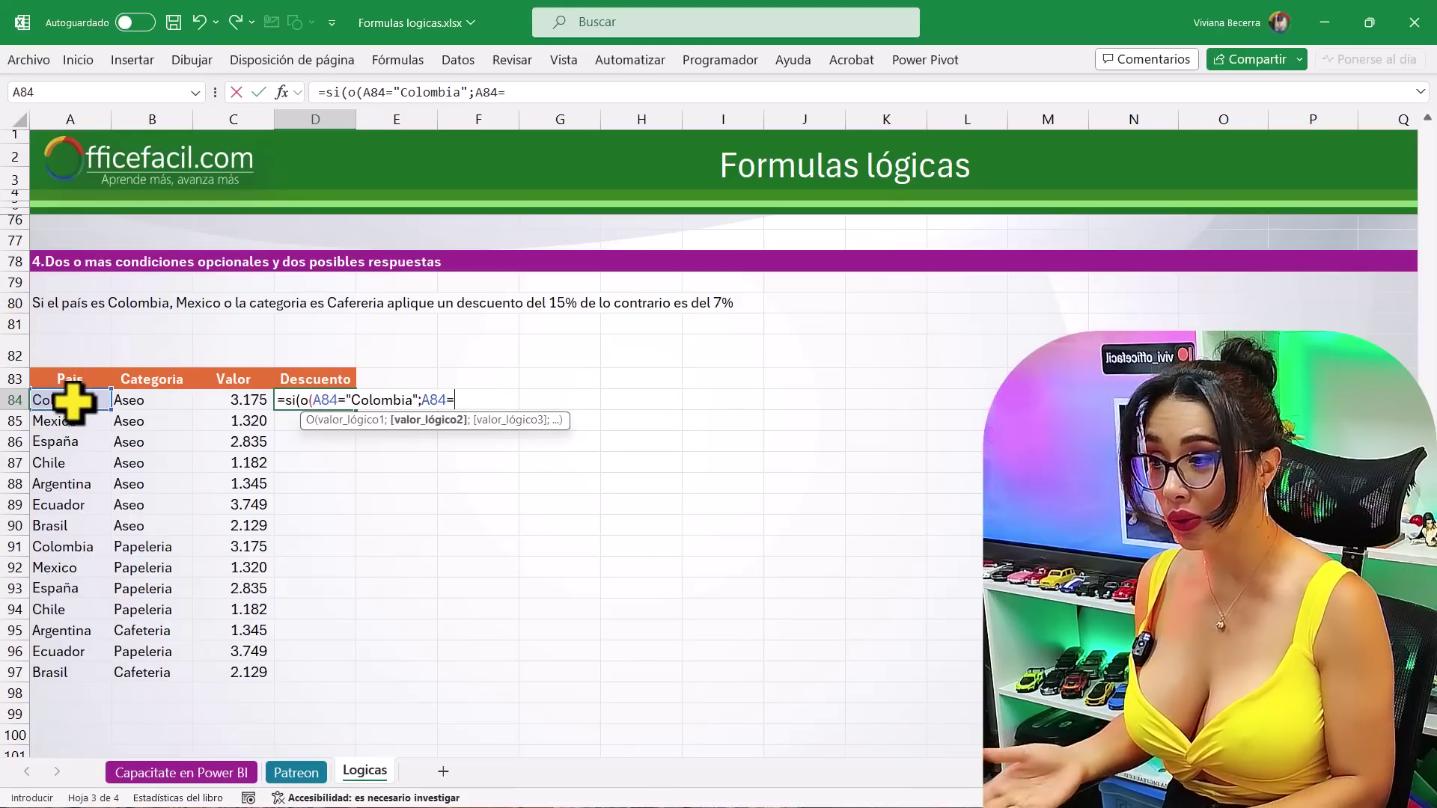
text("m)
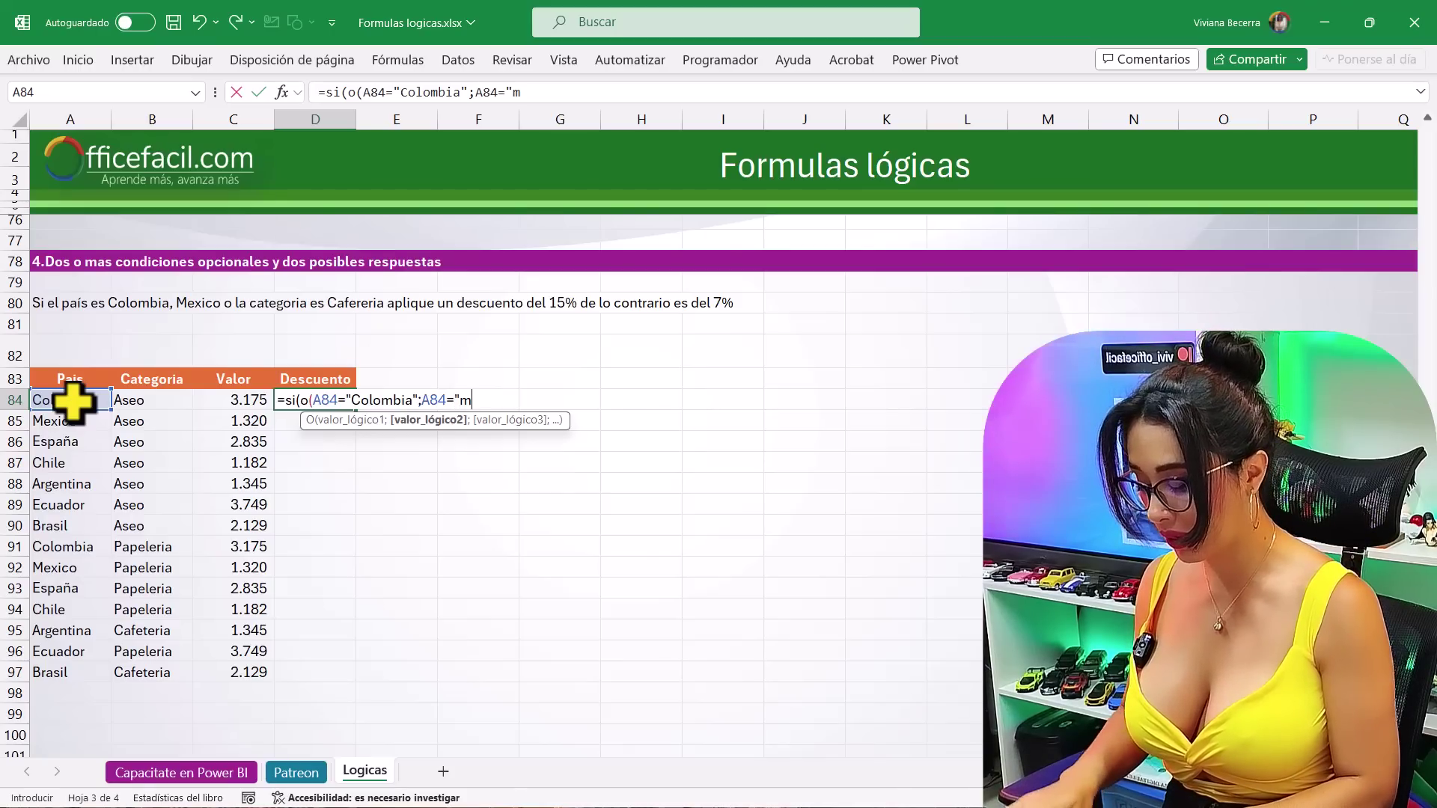
text(exico")
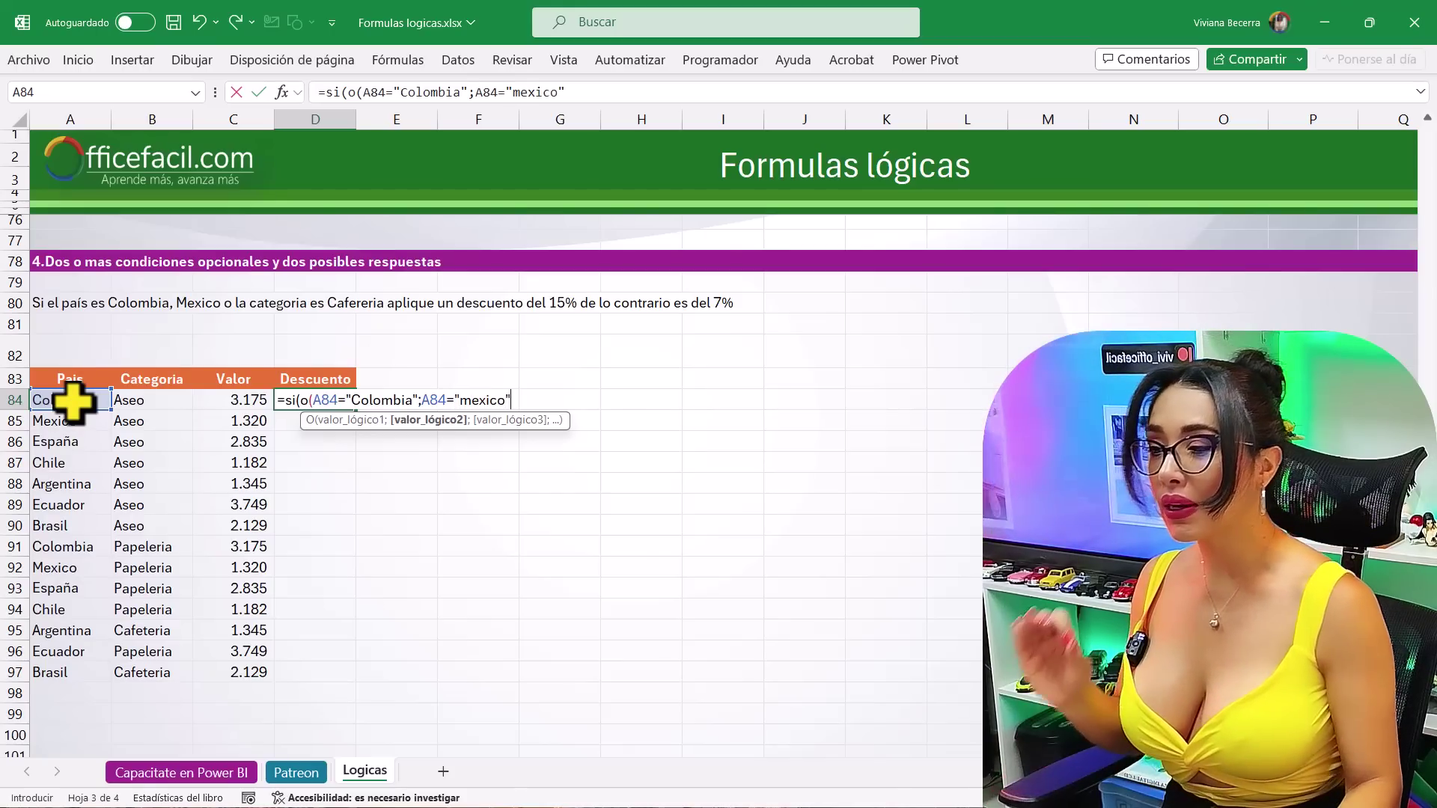
click(470, 401)
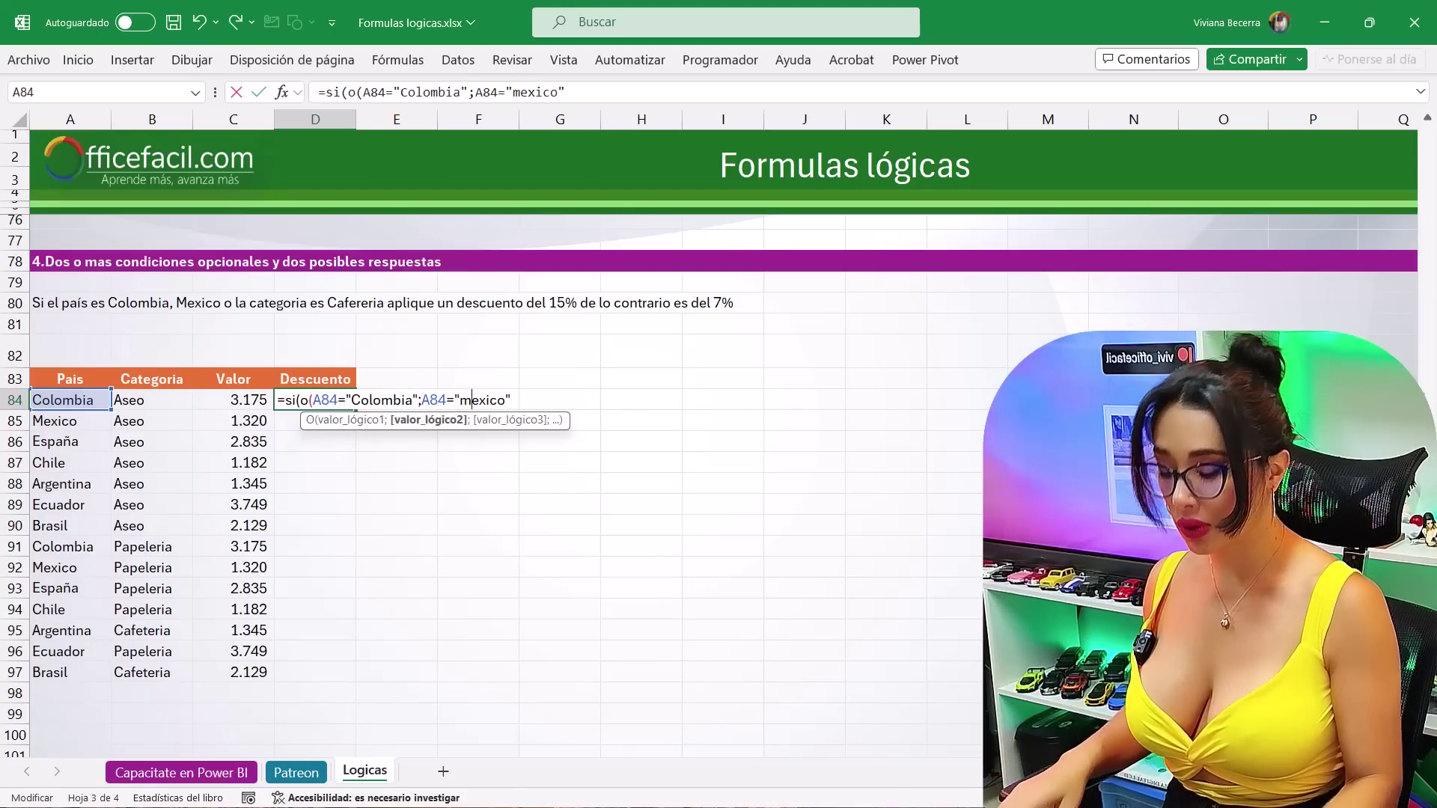
key(BackSpace)
text(M)
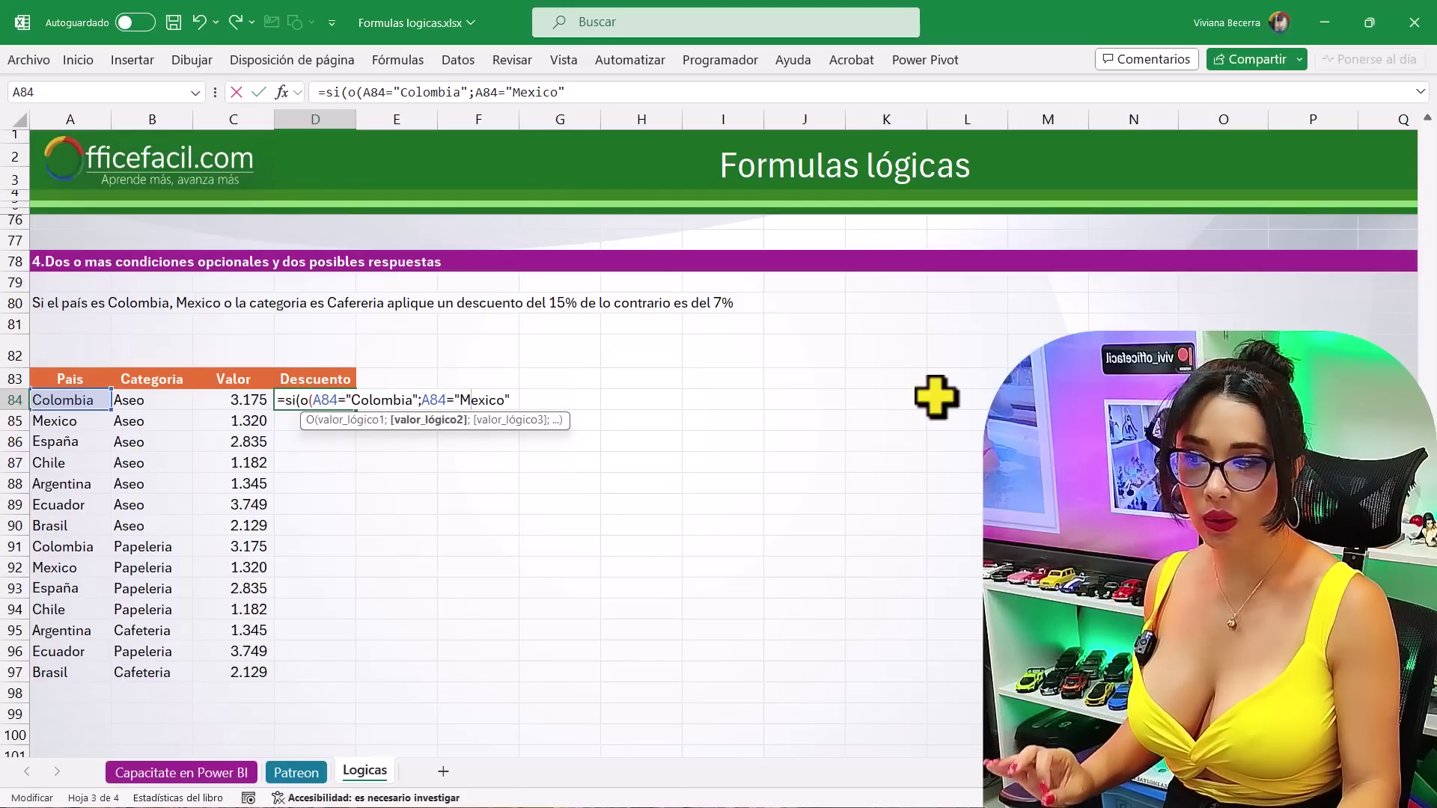
click(515, 399)
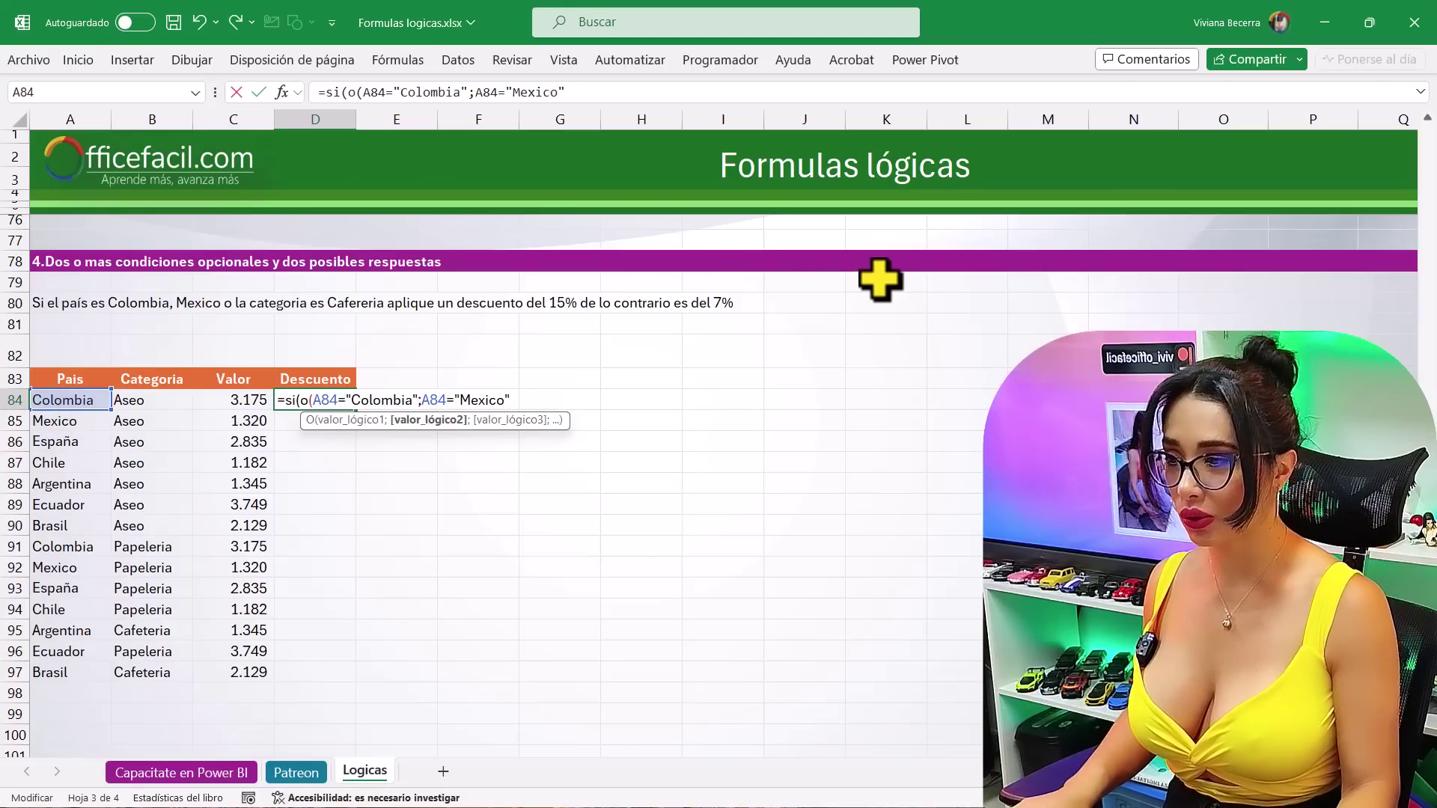
- Add B84="Cafeteria" as the third condition in the D84 formula and close the O function
text(;)
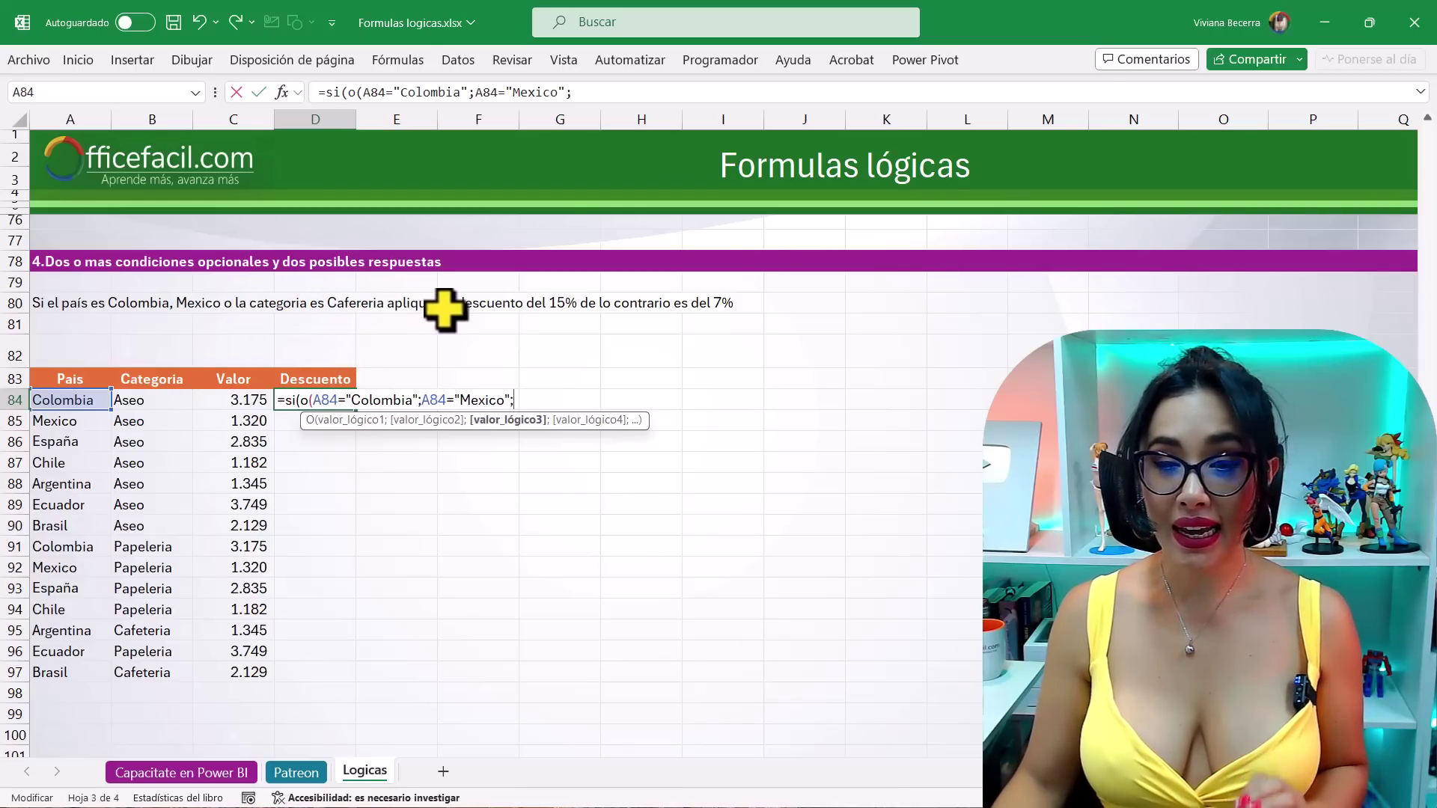
click(146, 399)
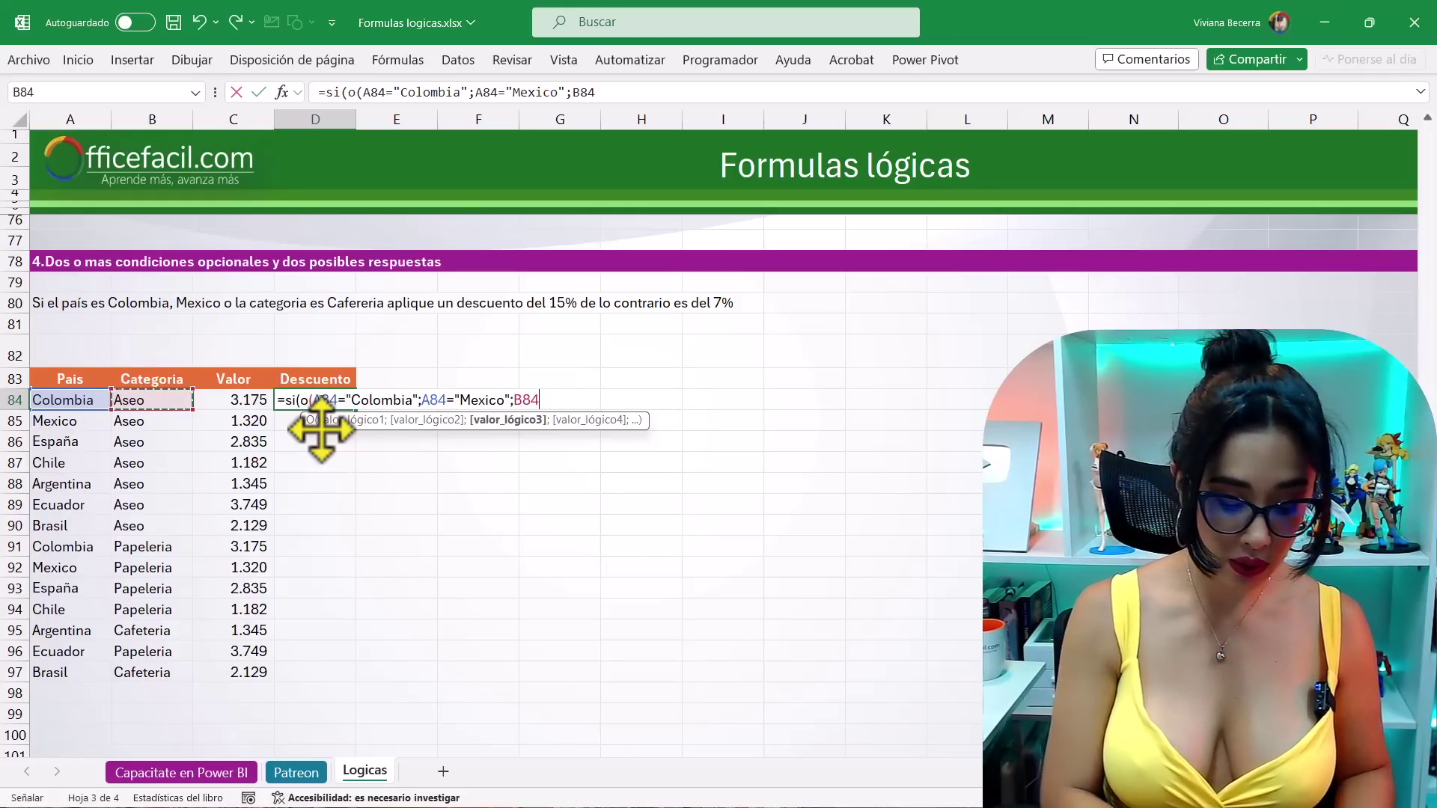
text(=)
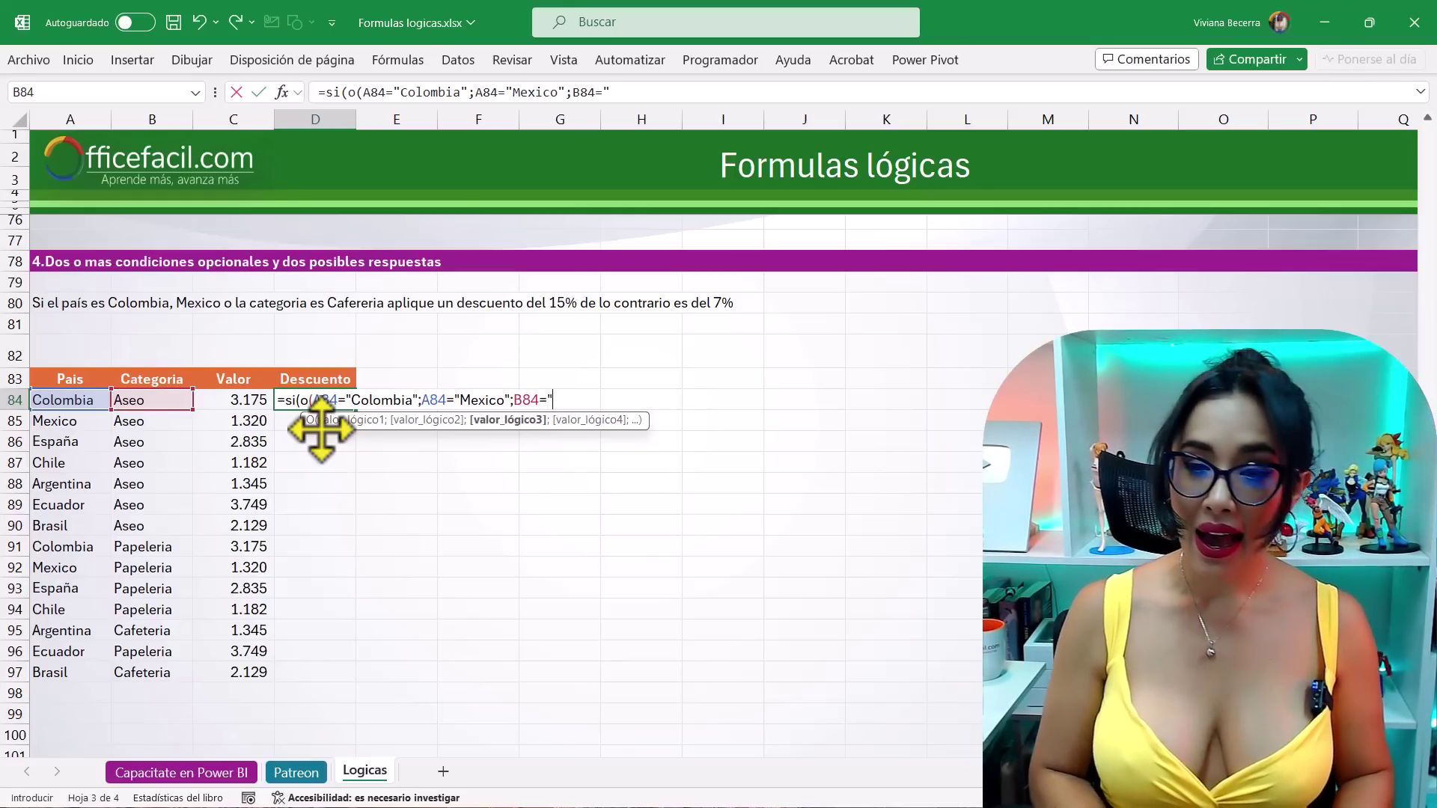
text("Ca)
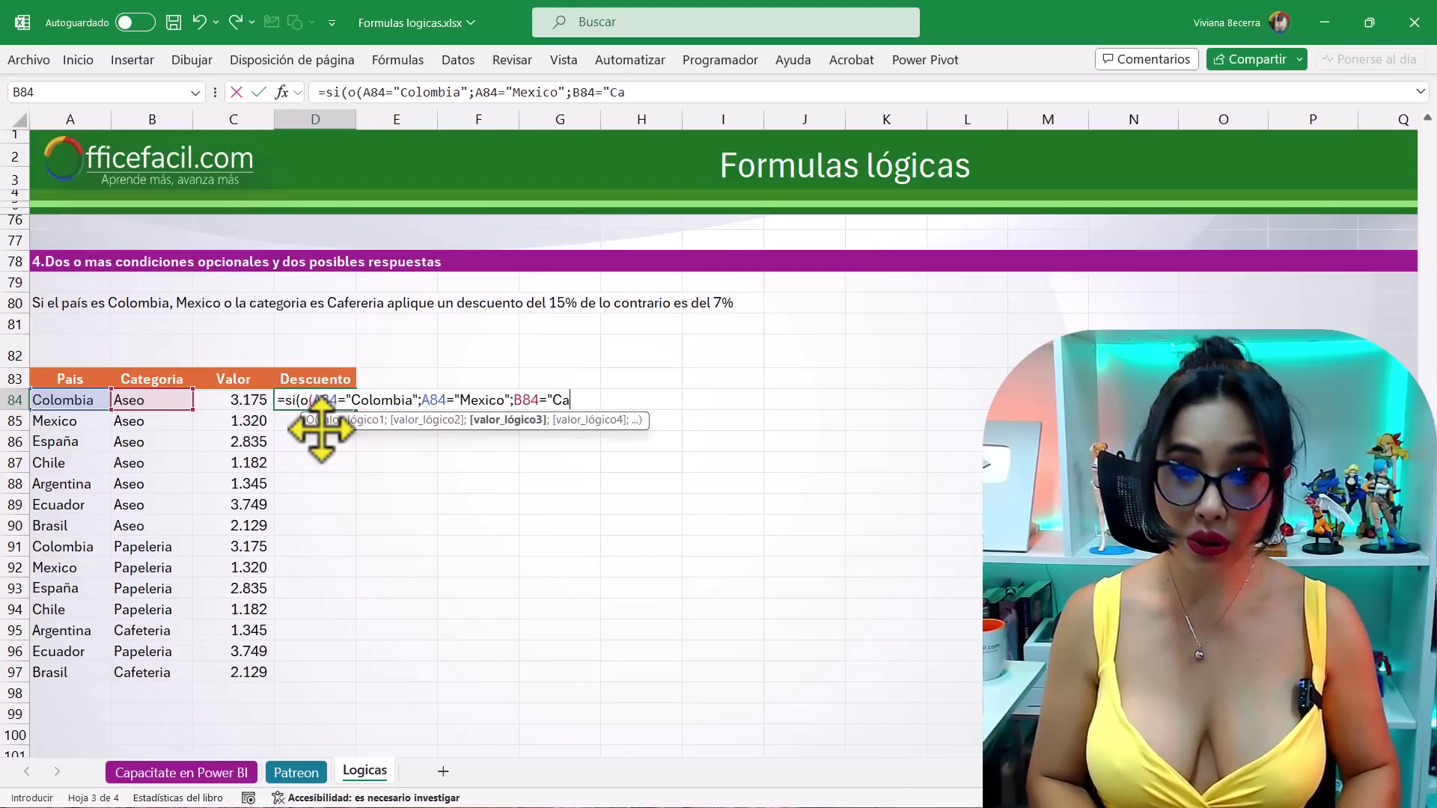
text(feteria")
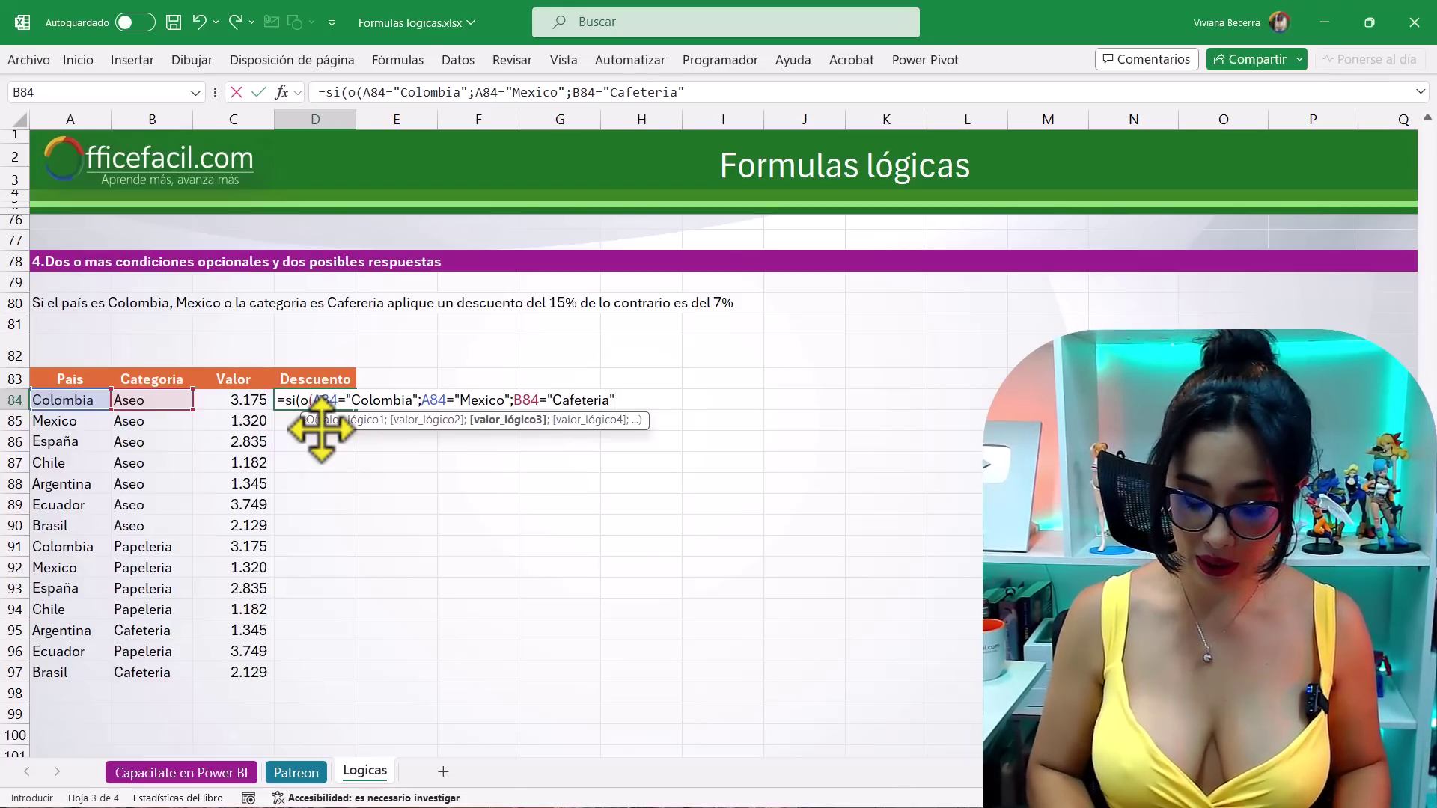
text())
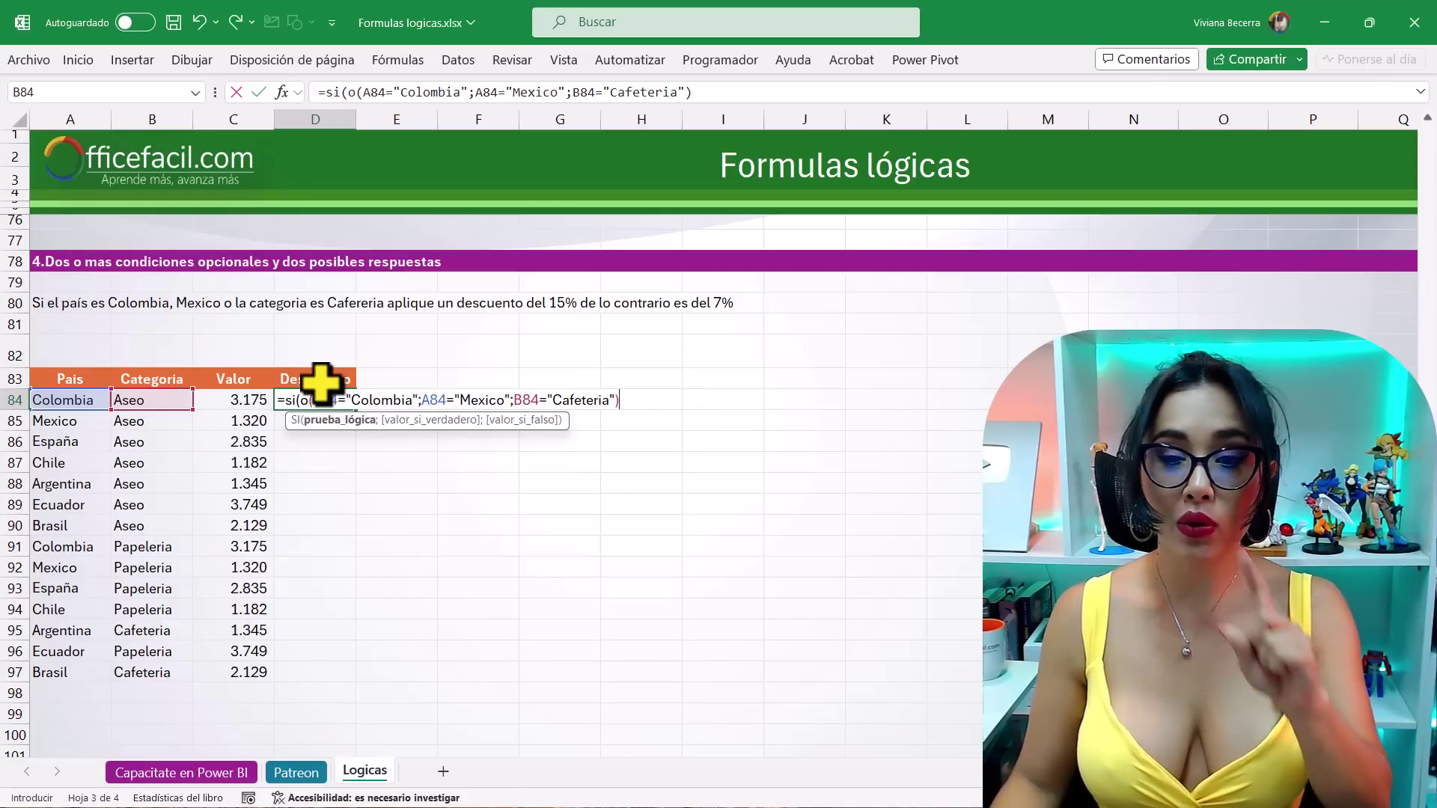
- Complete the D84 formula with 15% if true and 7% if false, and fill it down the Descuento column
text(;)
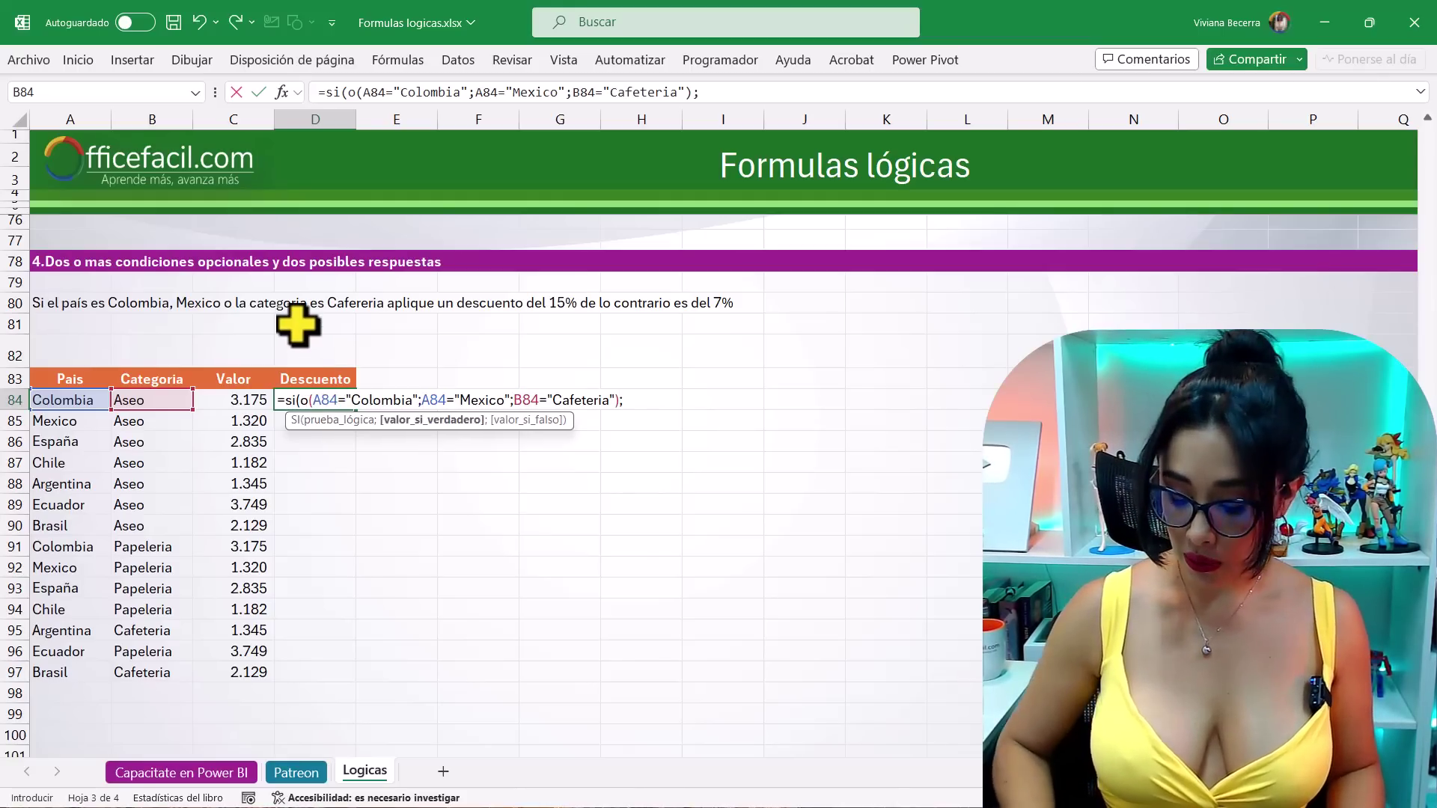
text(15%;7%)
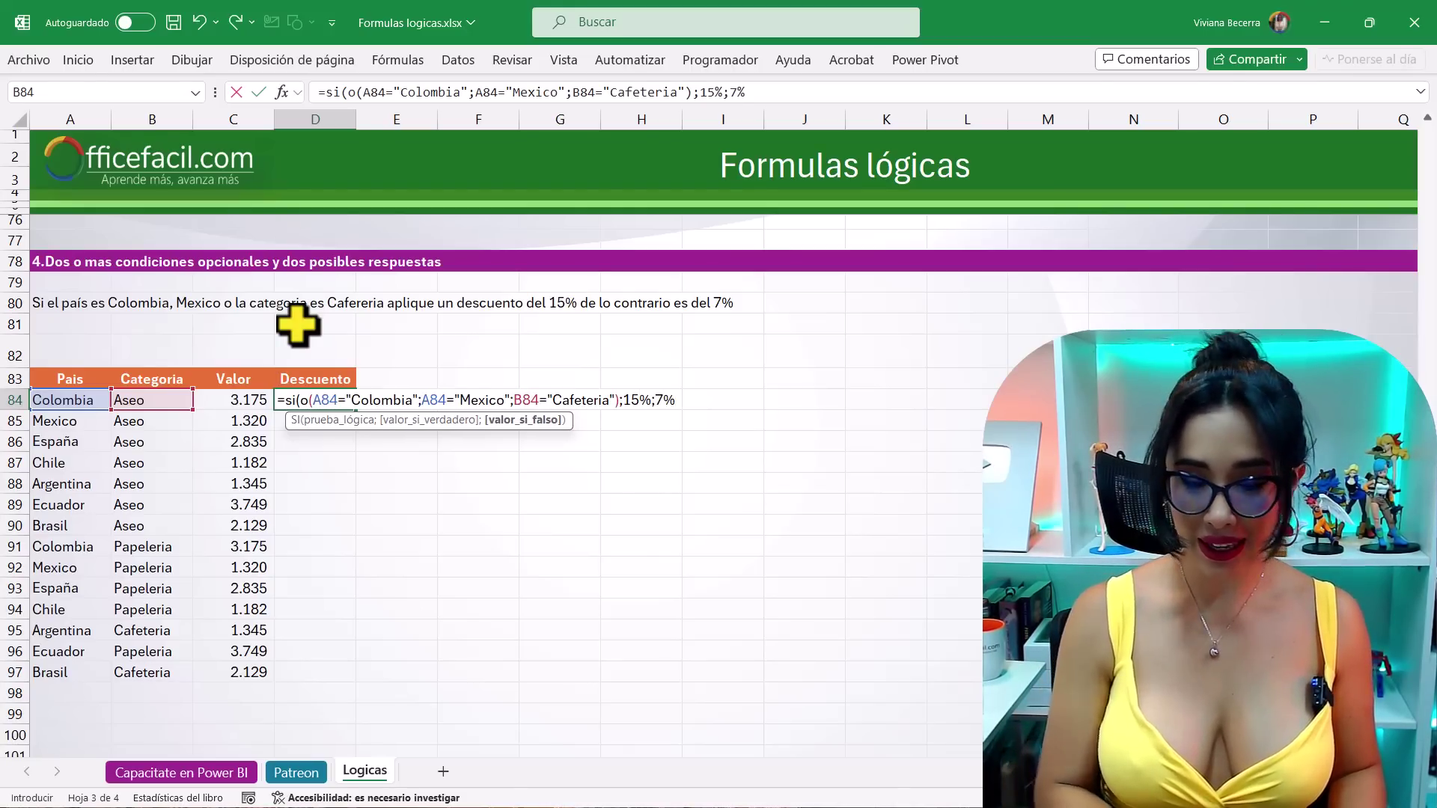
text())
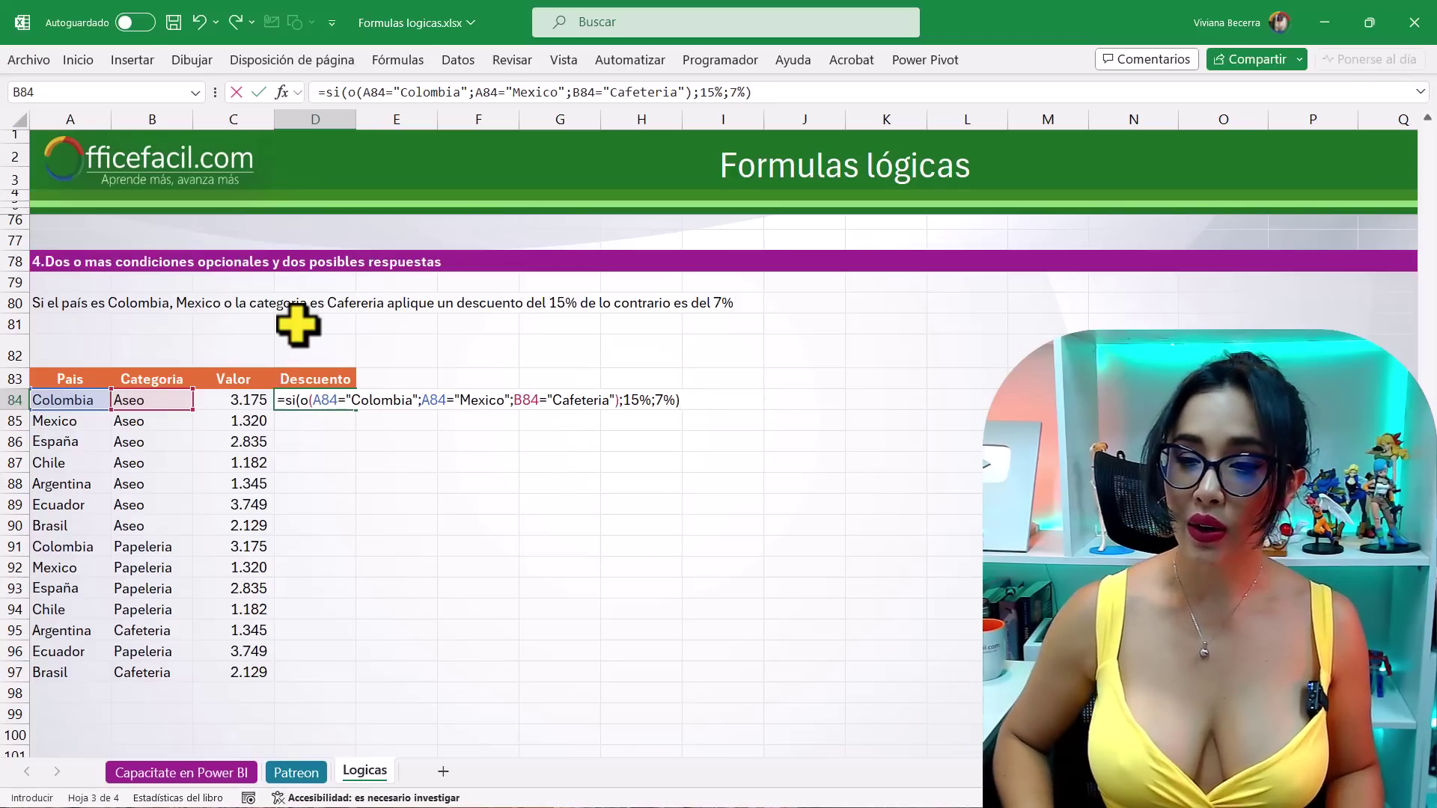
key(Return)
click(338, 398)
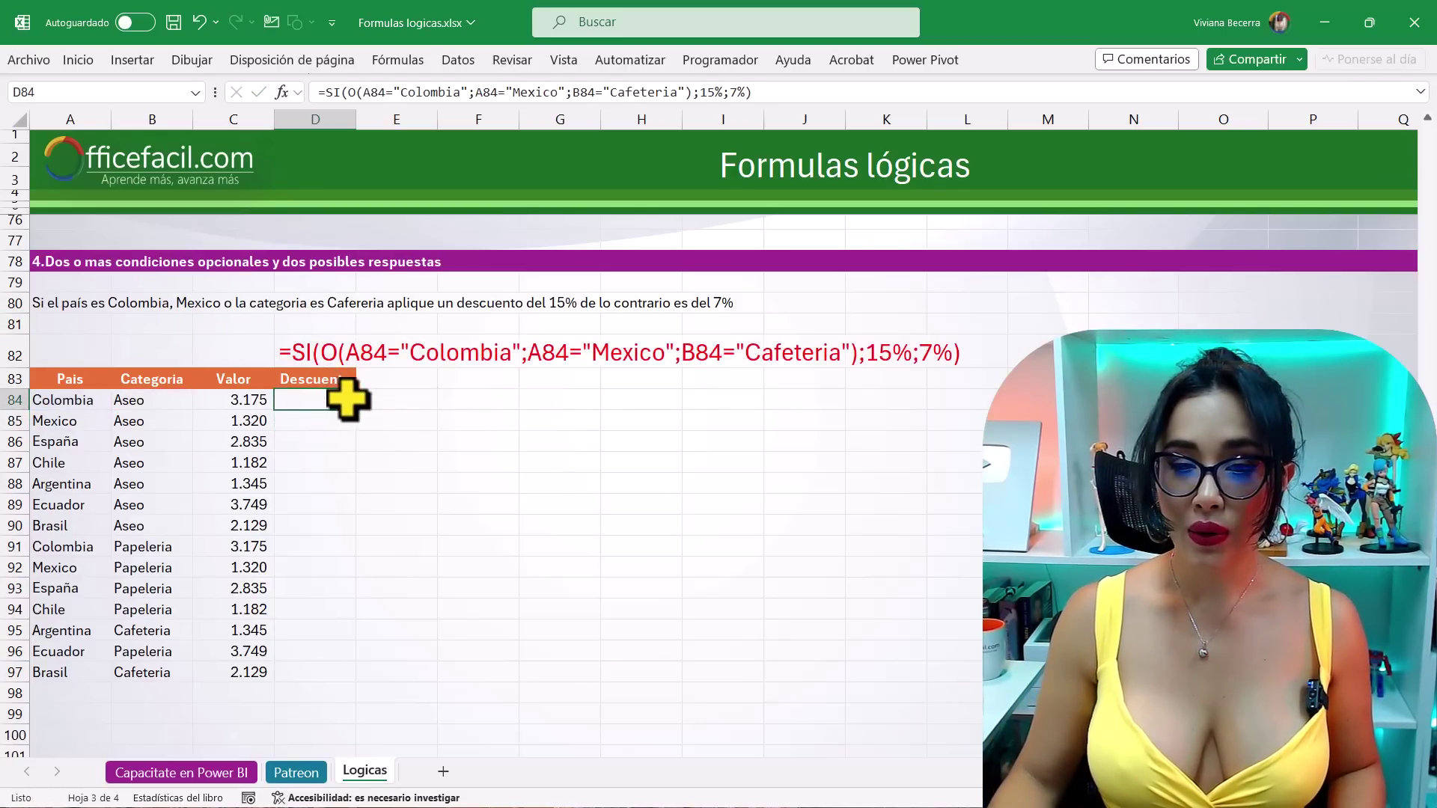
double_click(356, 410)
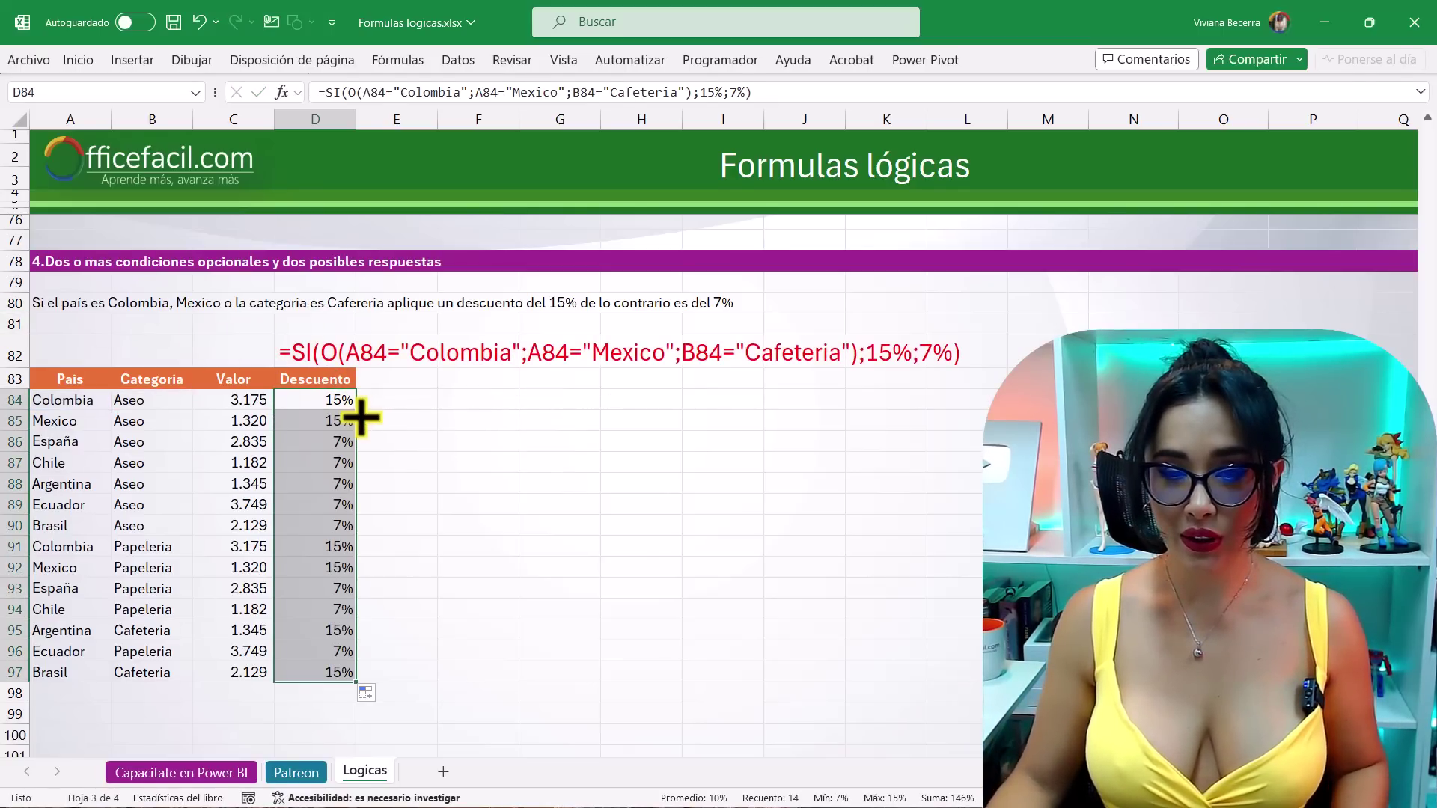
- Check the country, category and discount in rows 84 and 93 against the optional conditions
click(154, 403)
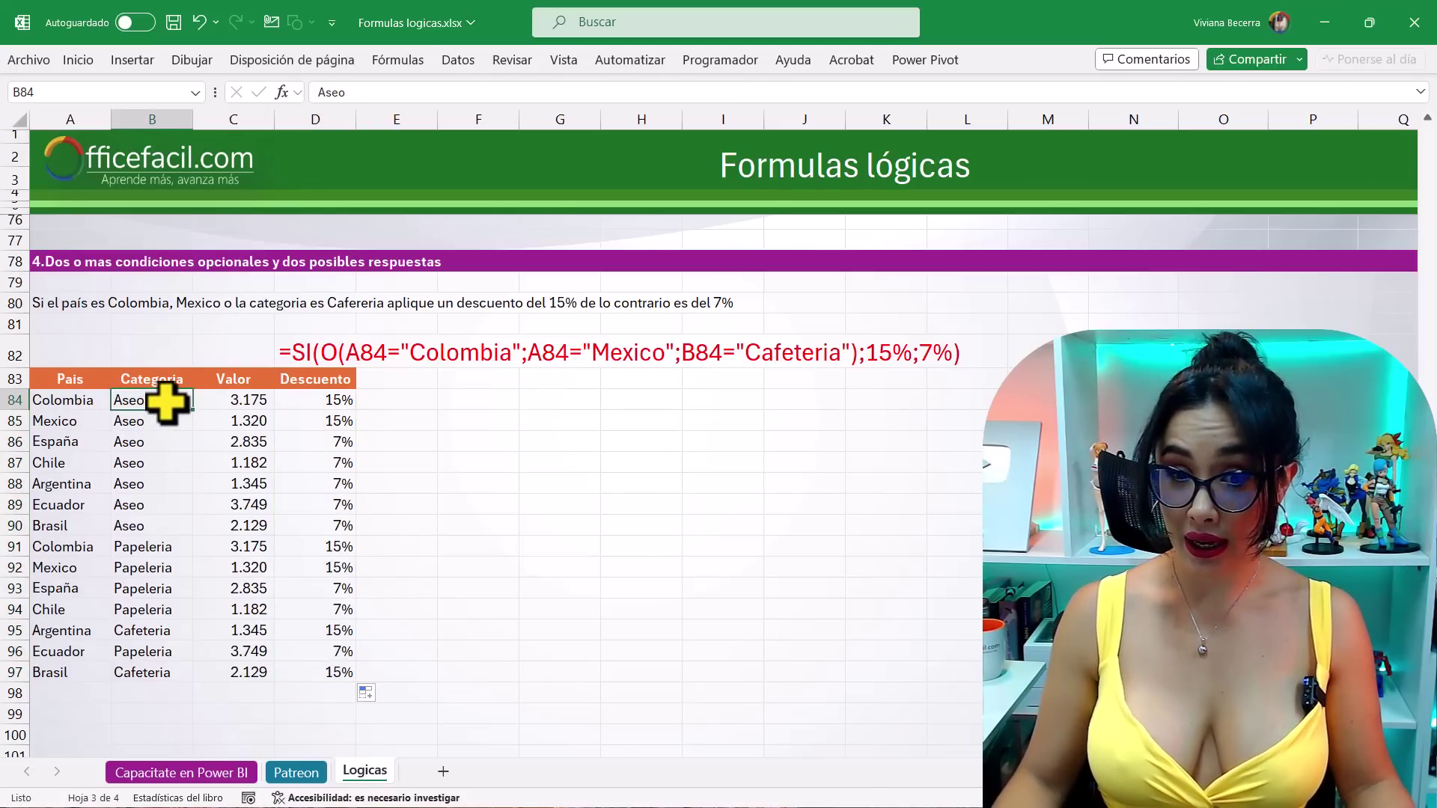
click(72, 405)
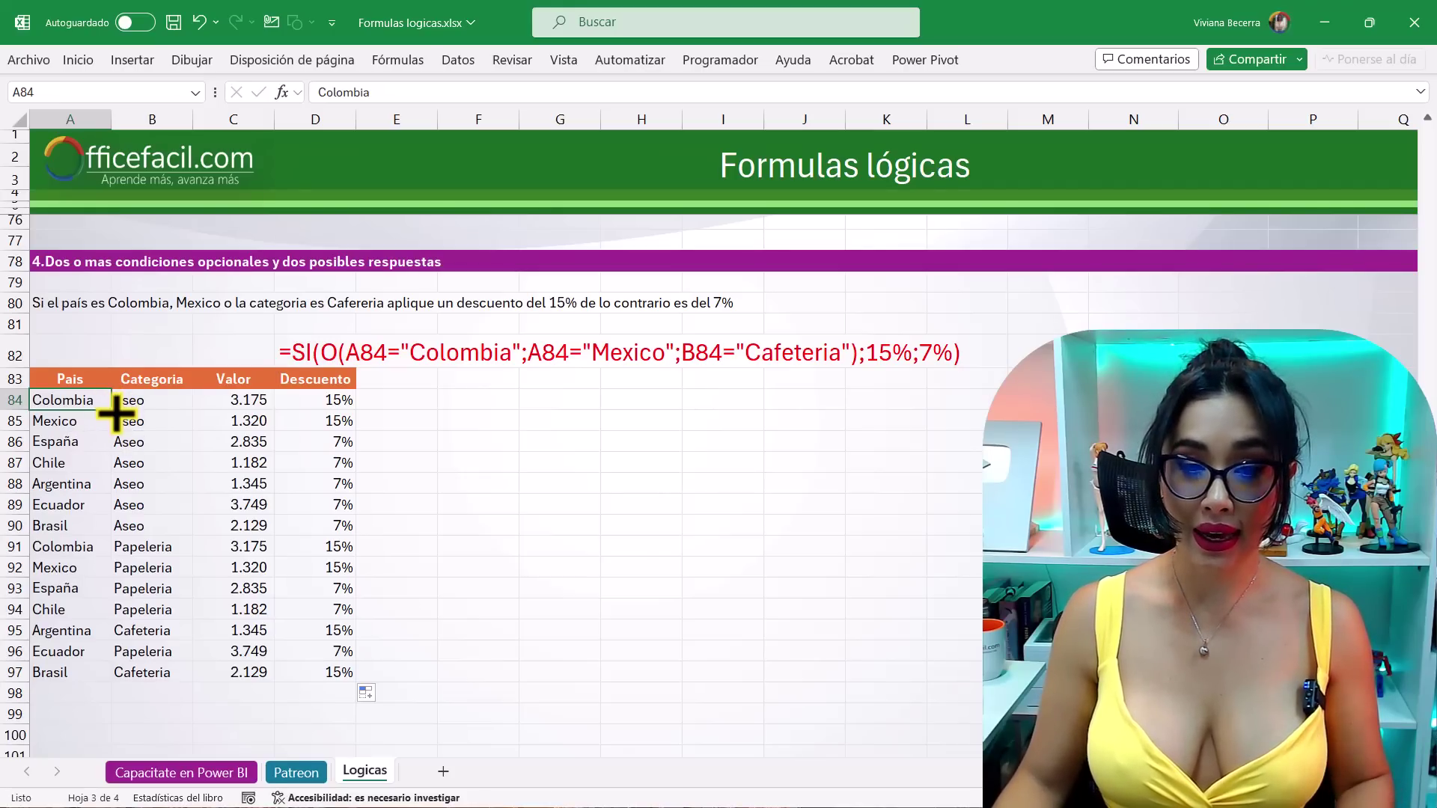
click(303, 396)
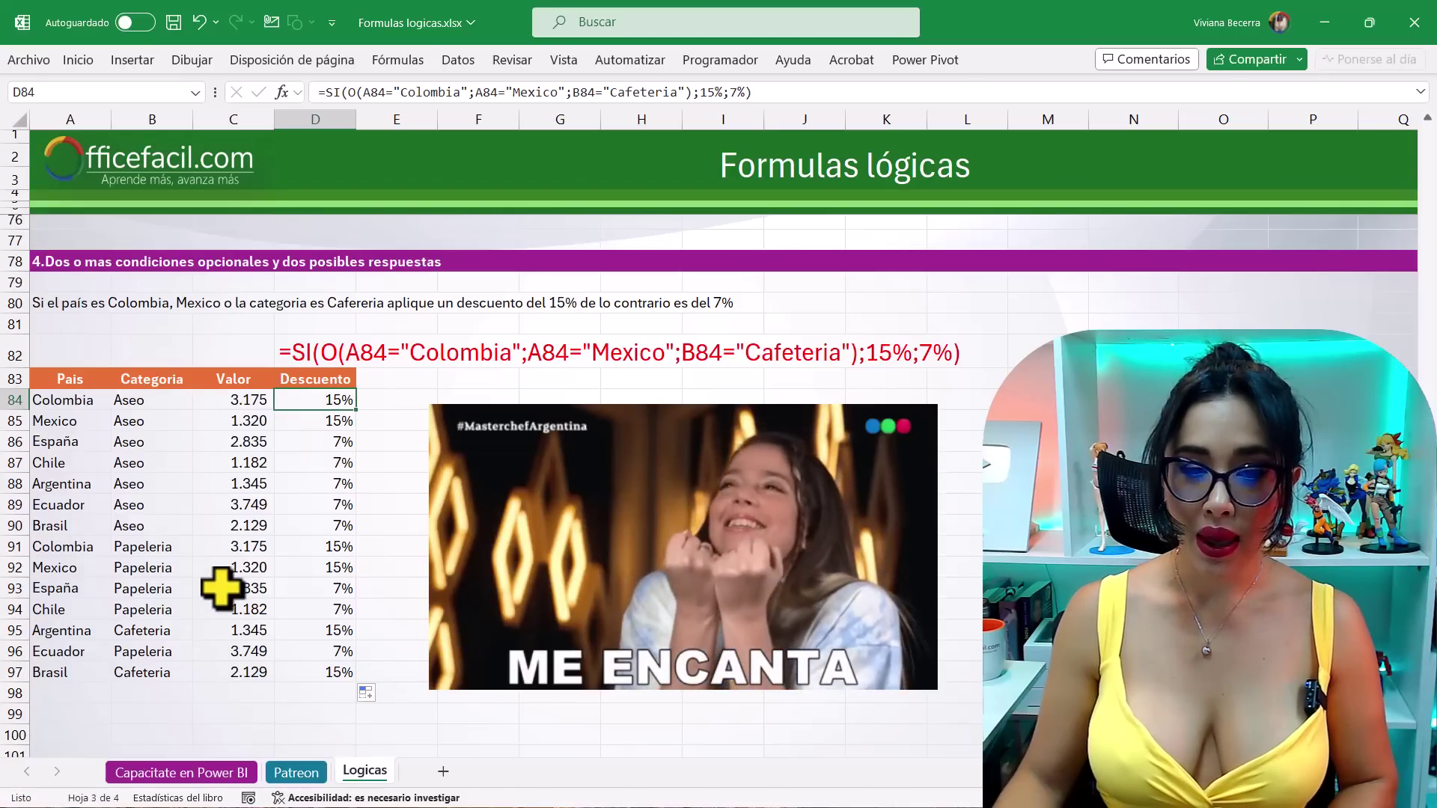
drag(58, 596, 375, 588)
click(64, 587)
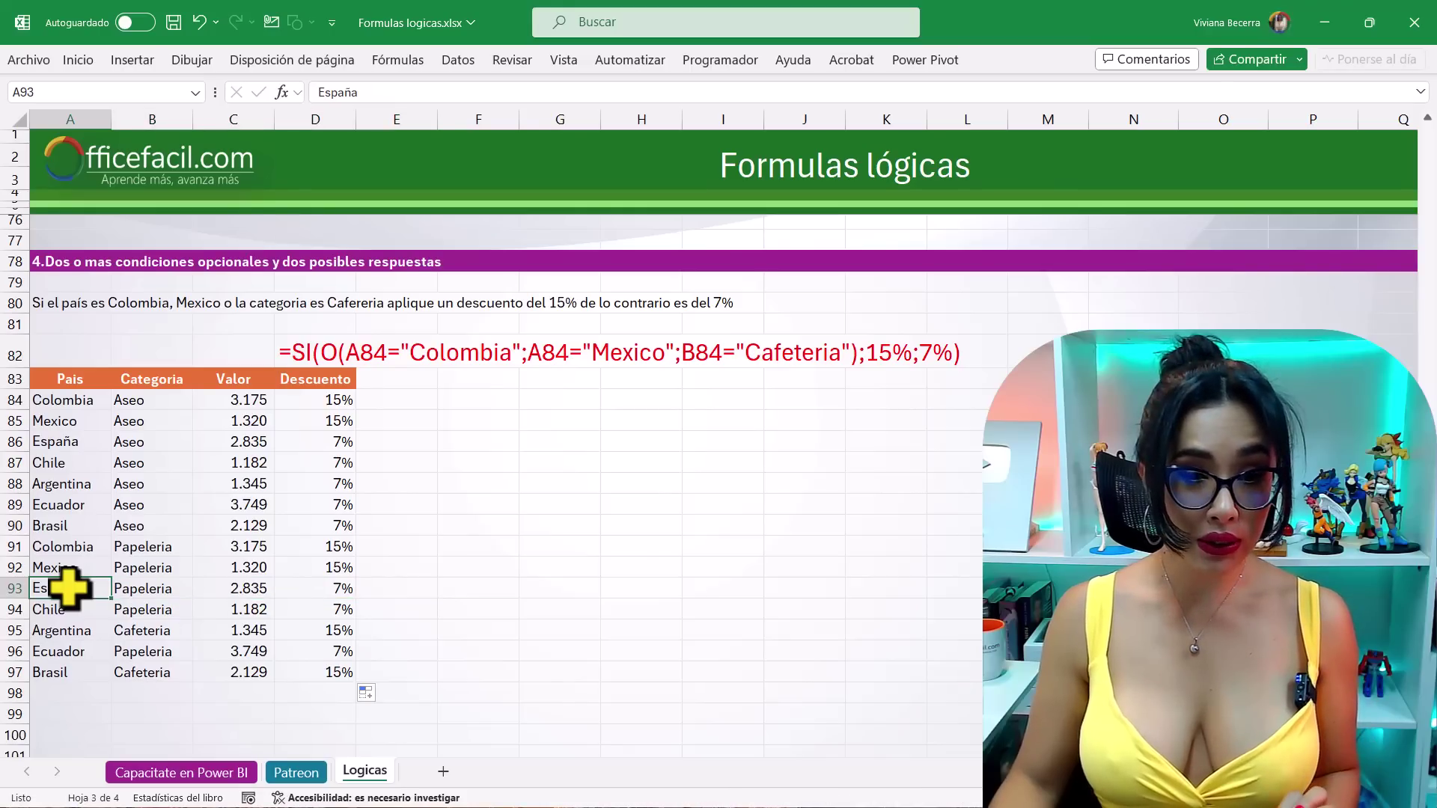
click(154, 587)
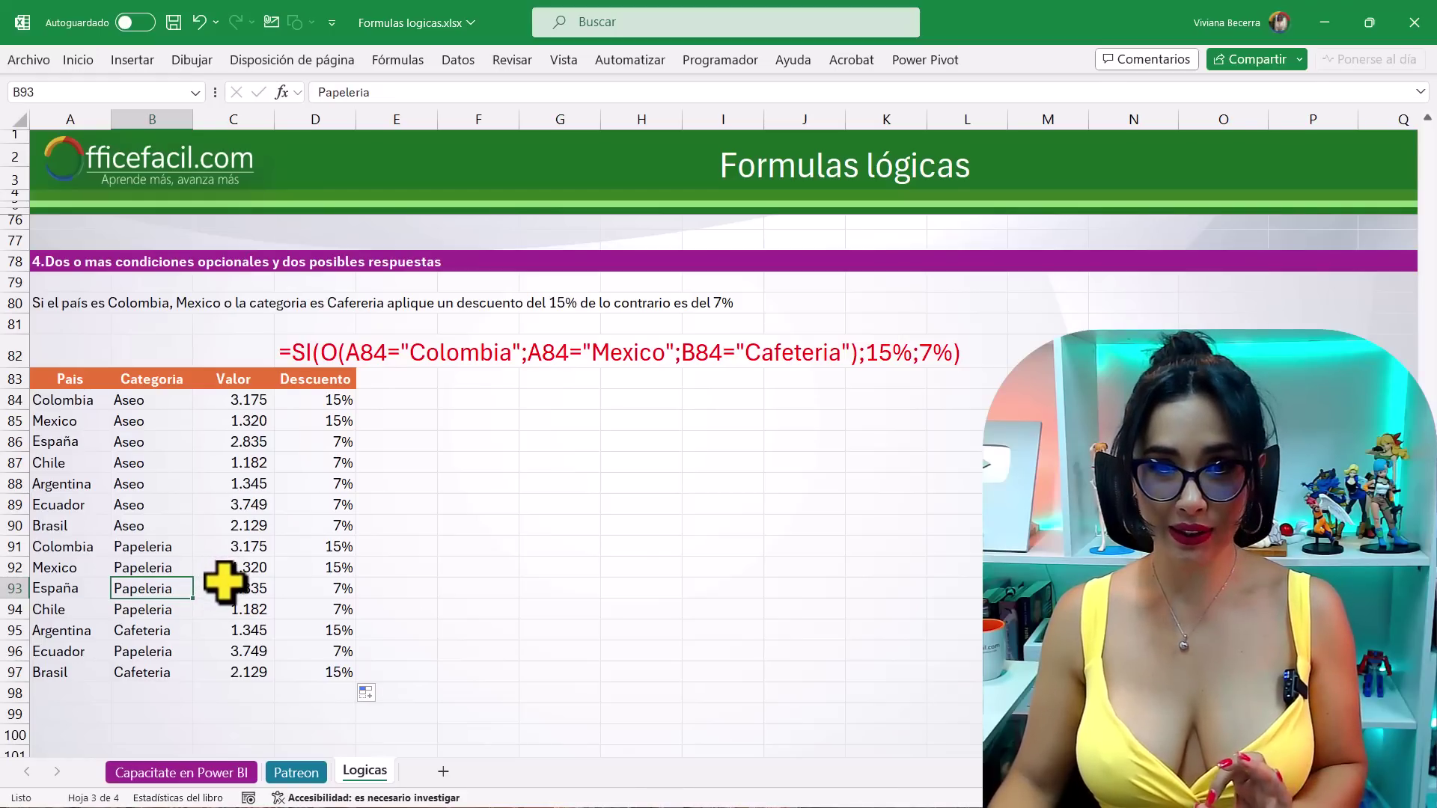
click(329, 588)
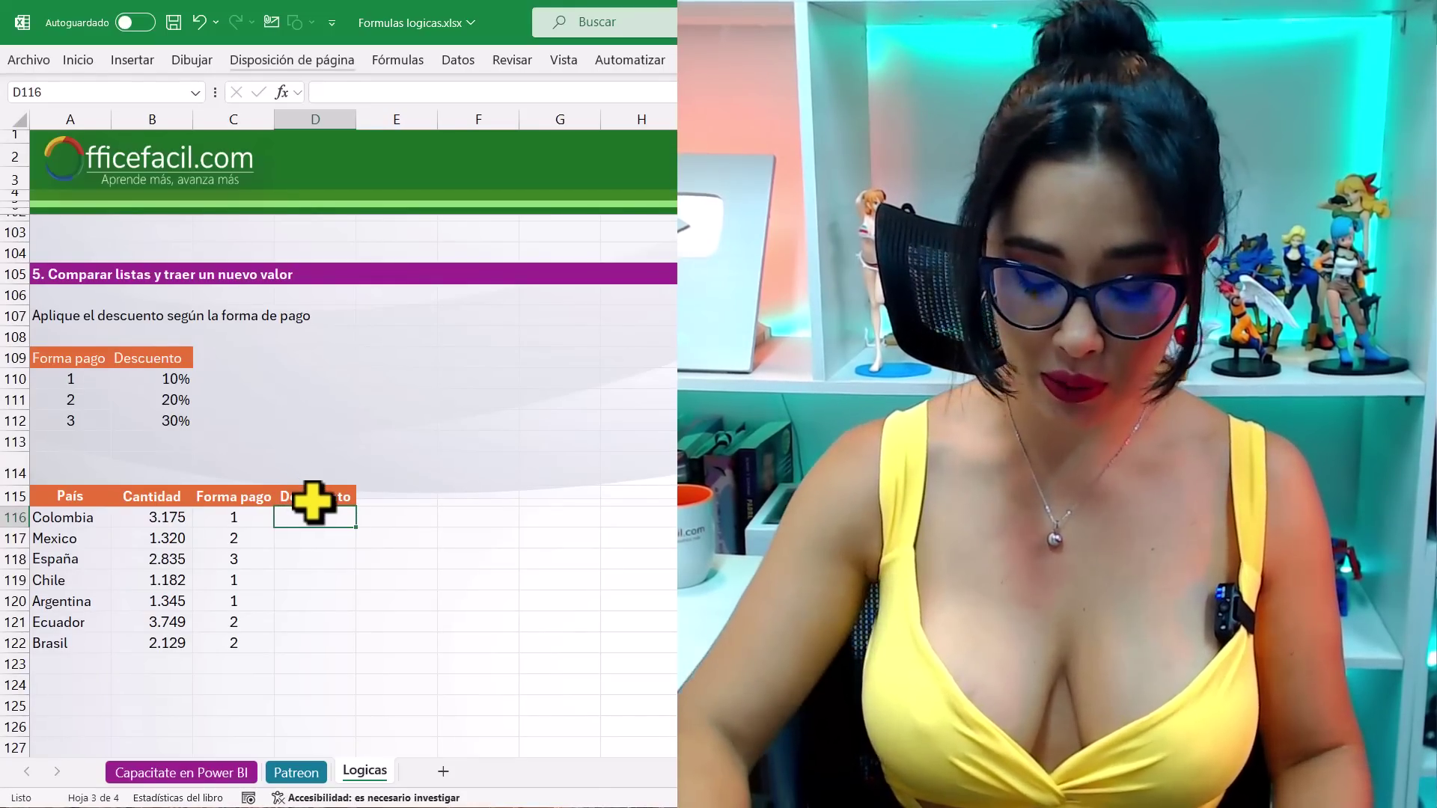
- Begin a CAMBIAR formula in D116 of the payment-method exercise with C116 as the expression
text(=cambiar)
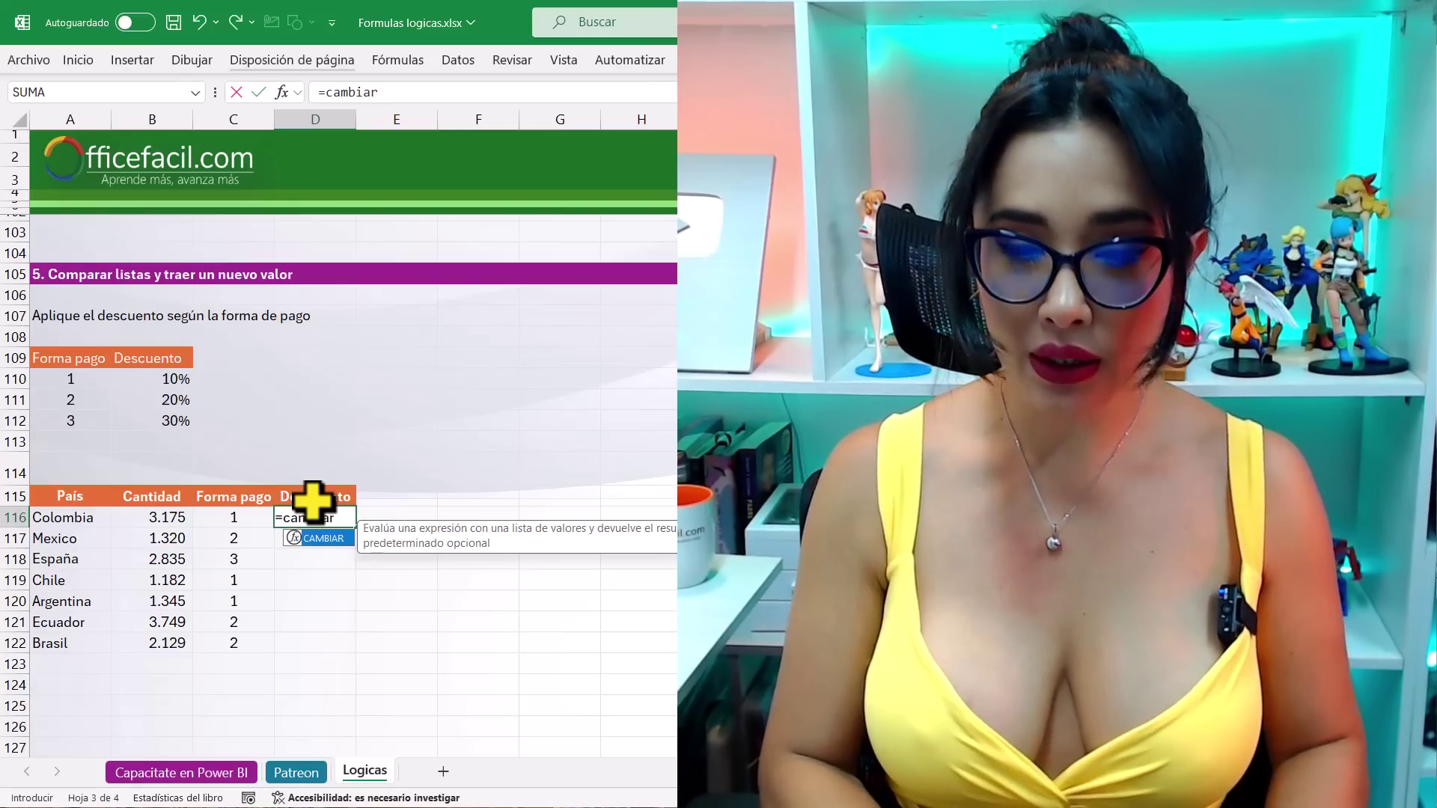
text(()
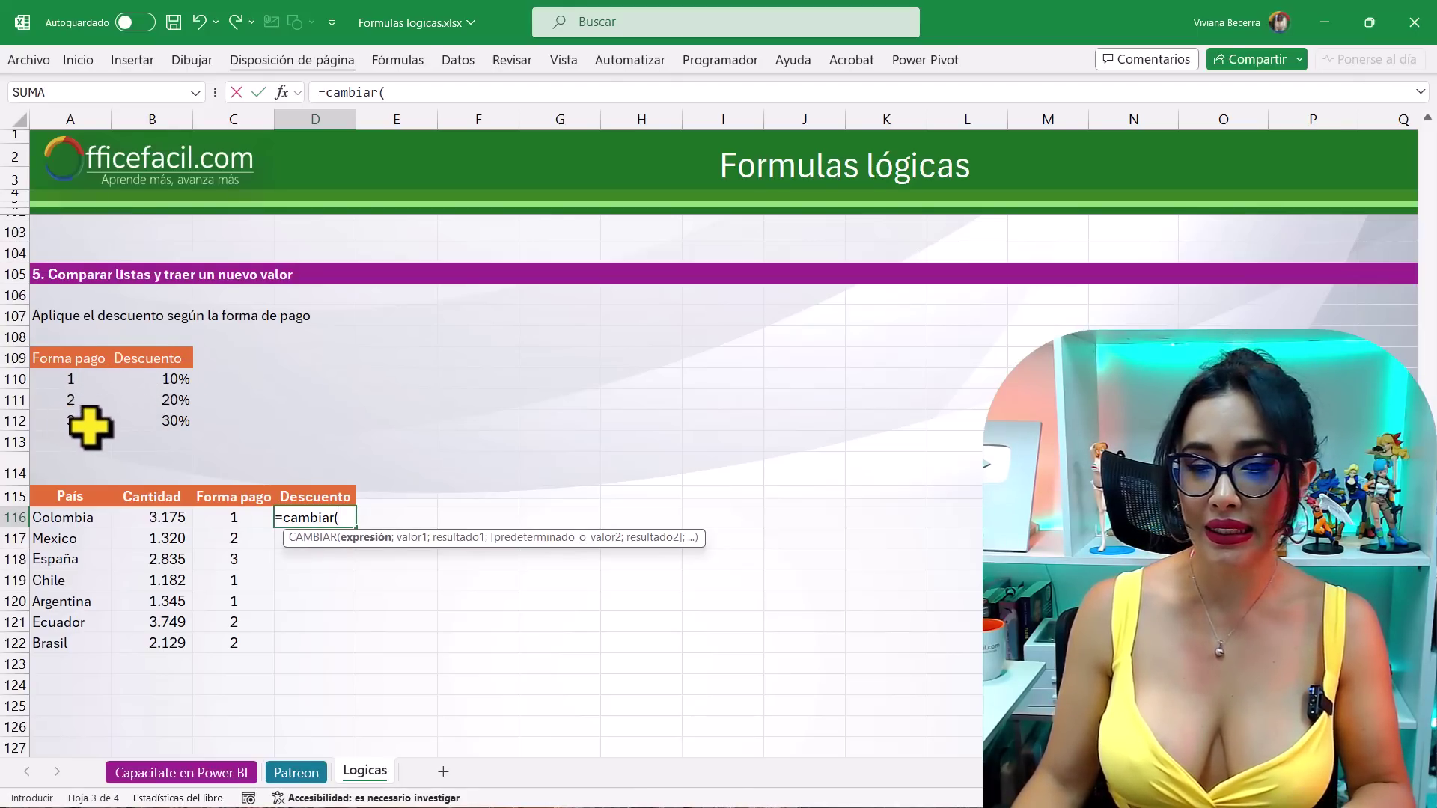
click(224, 518)
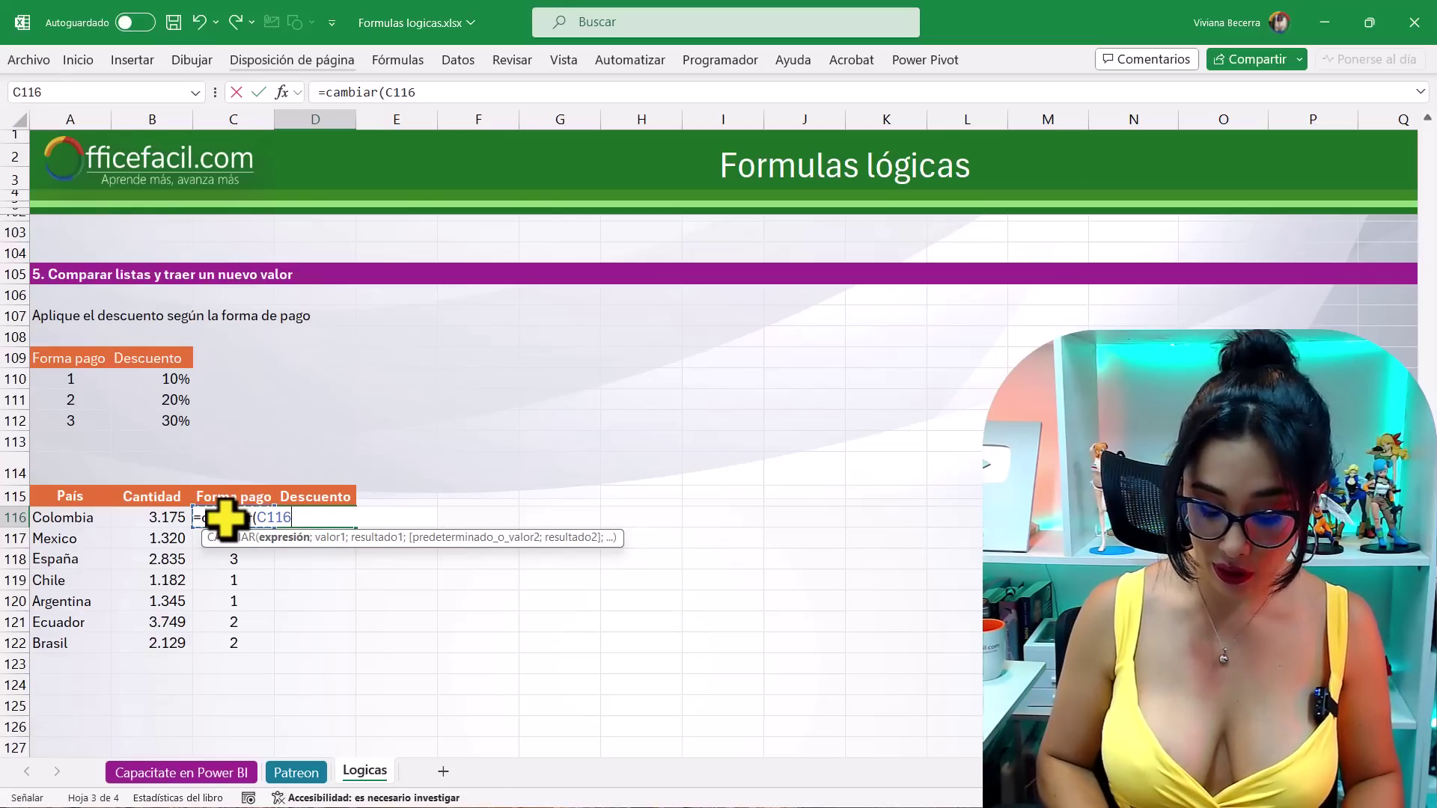
text(;)
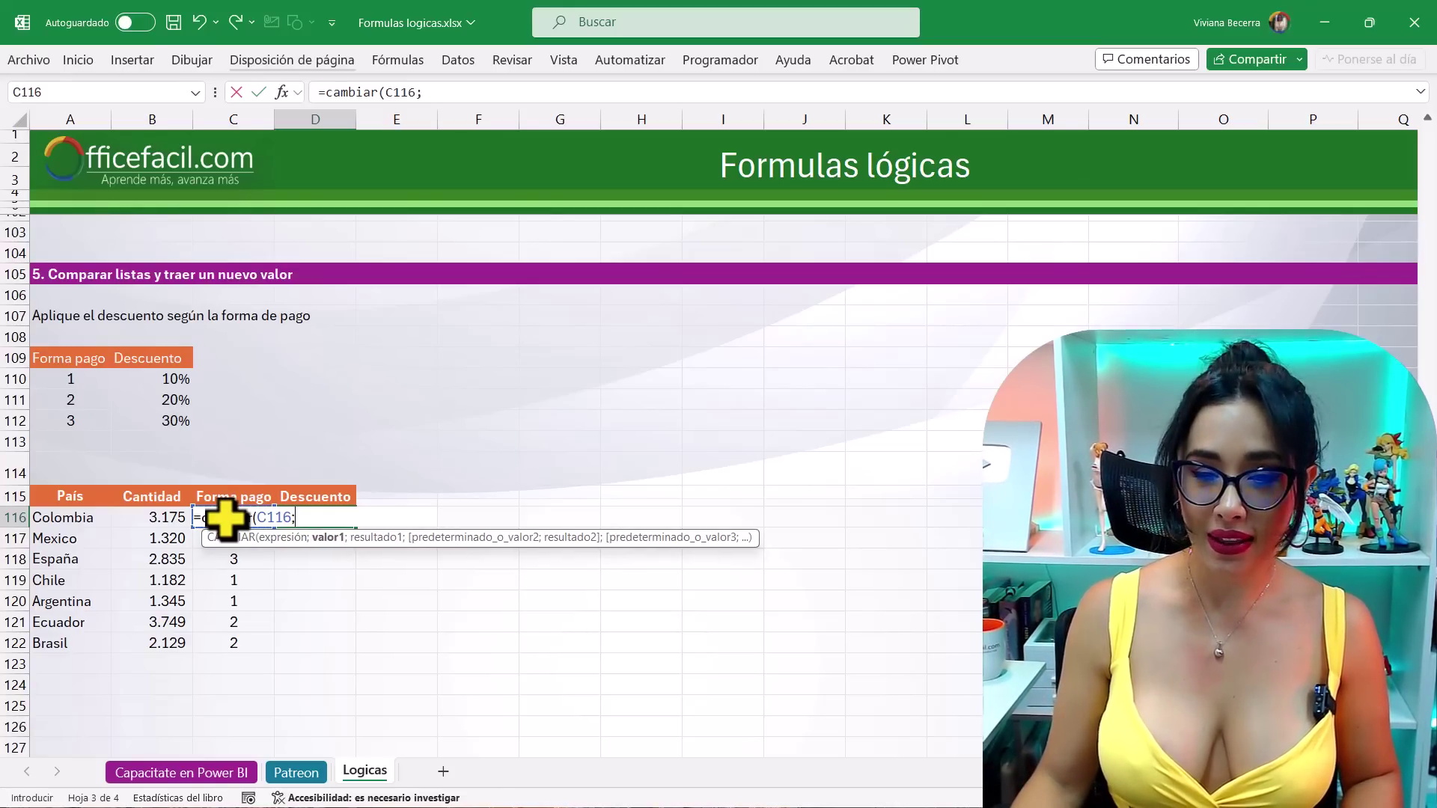
- Add value 1 with result 10% and value 2 with result 20% to the CAMBIAR formula in D116
text(1)
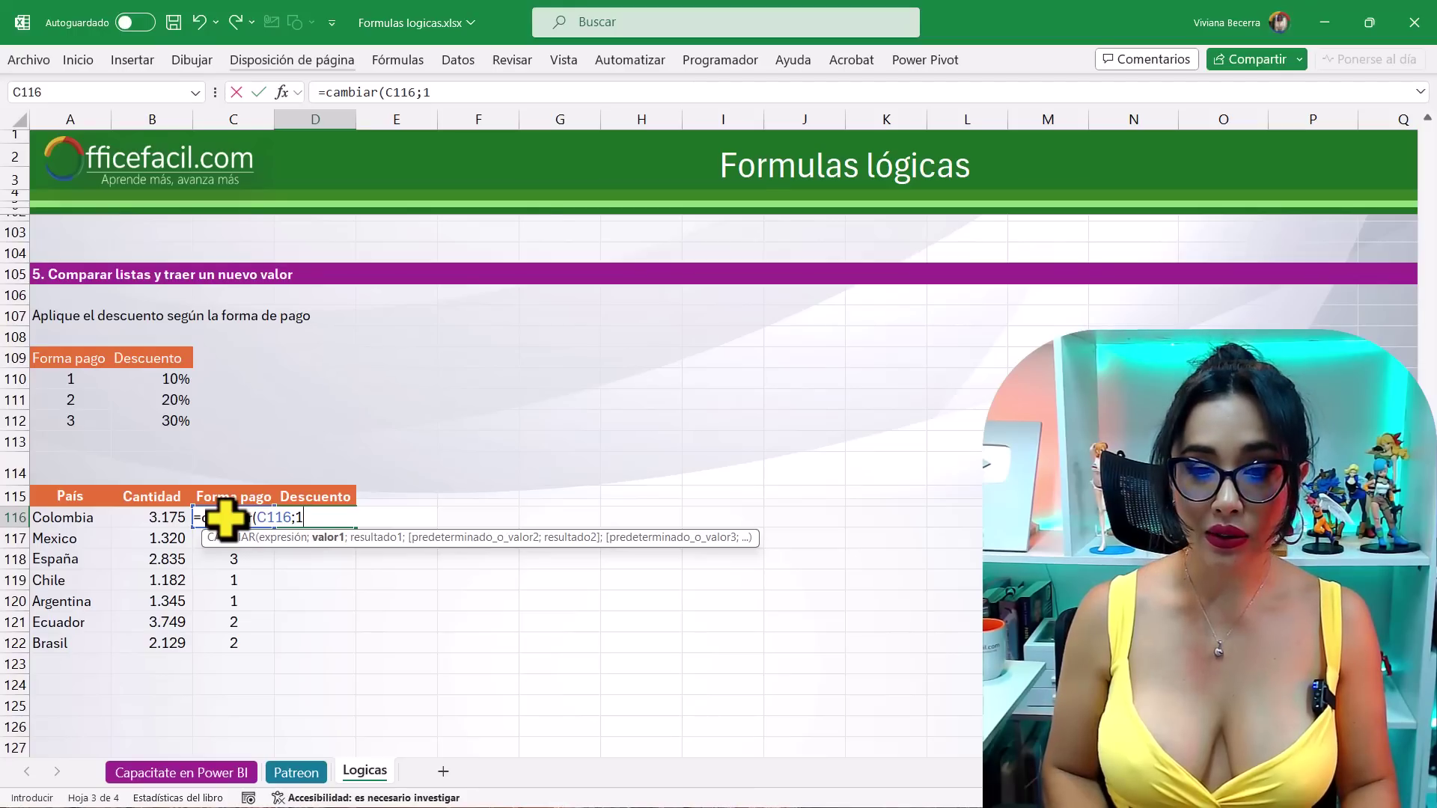
text(;10)
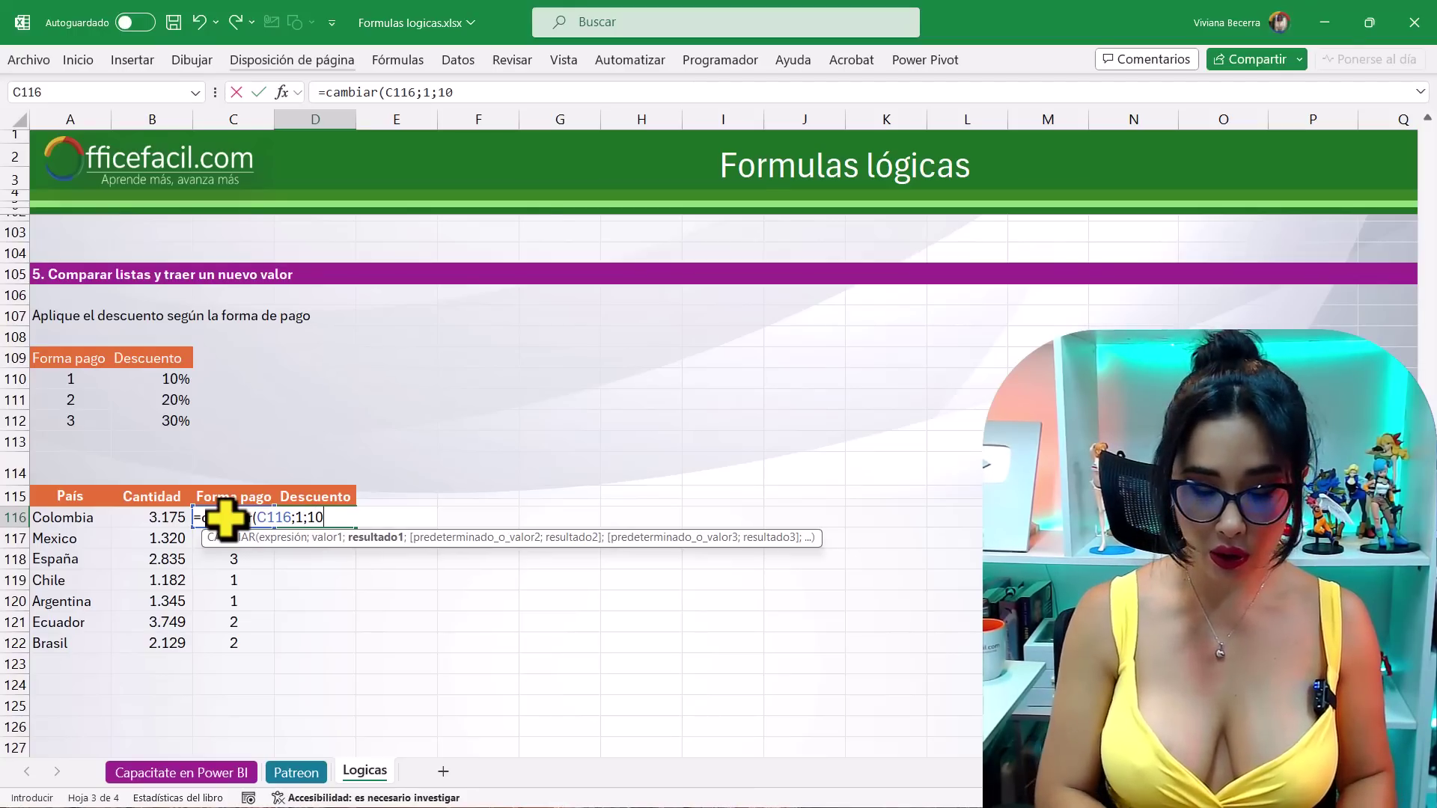
text(%)
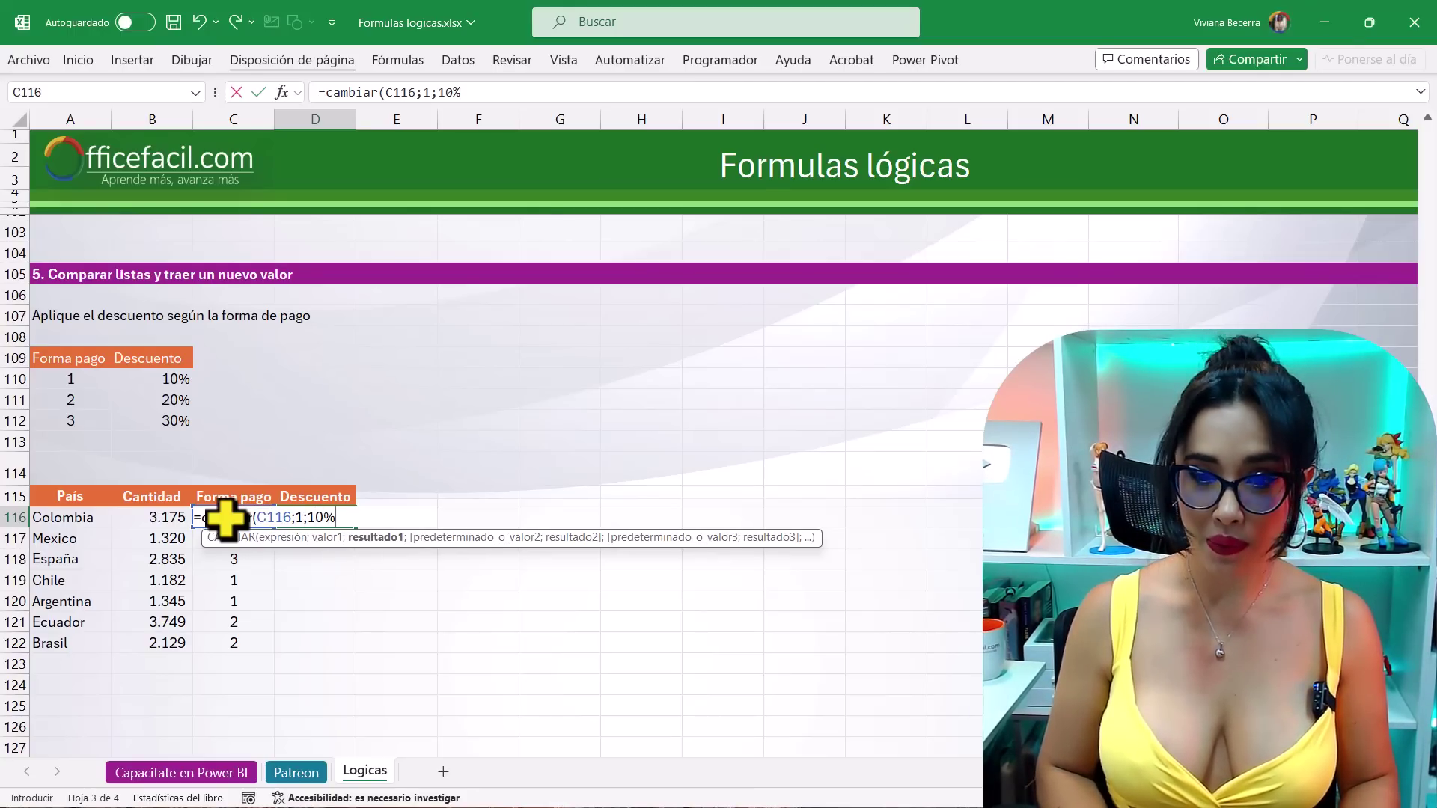
text(;)
text(2;)
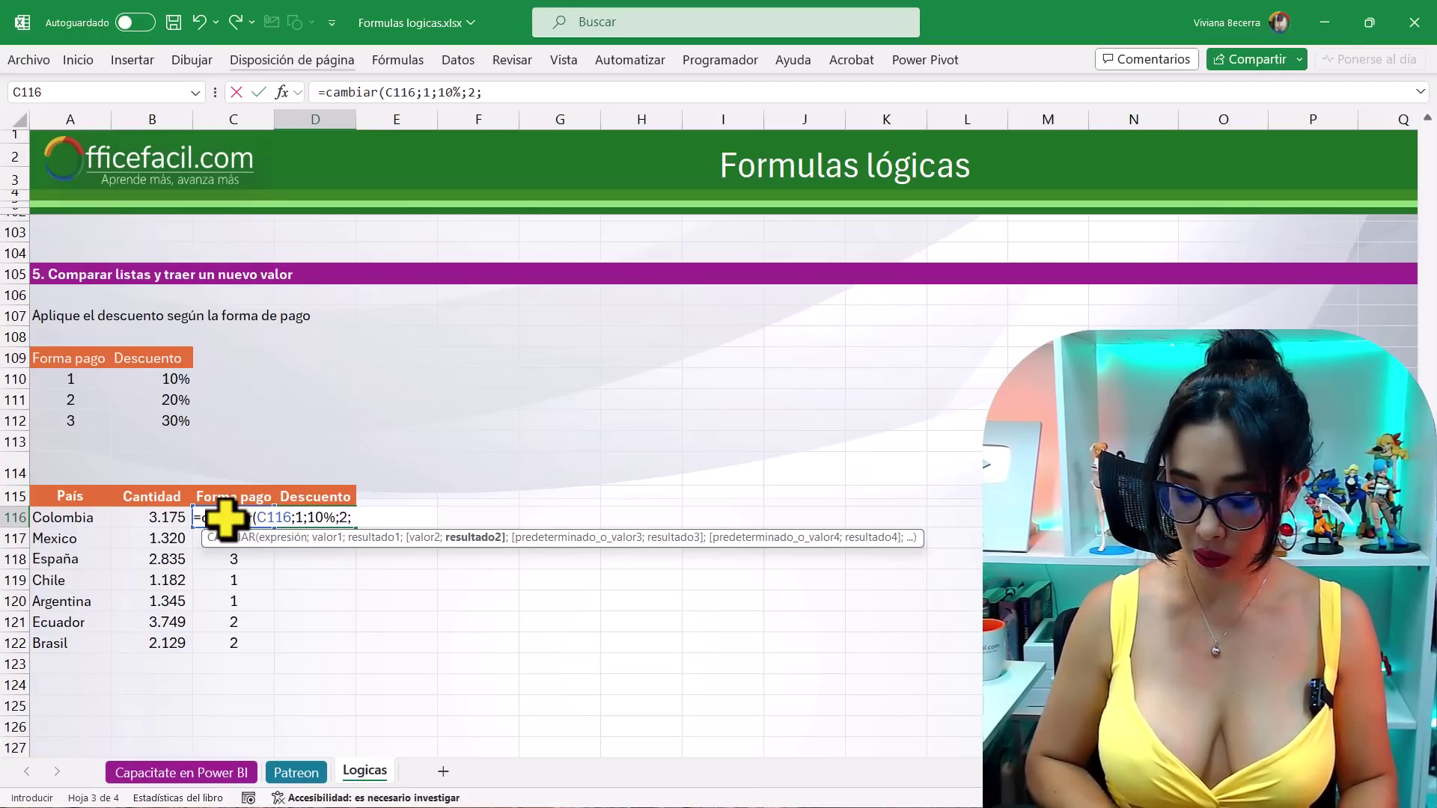
text(20%)
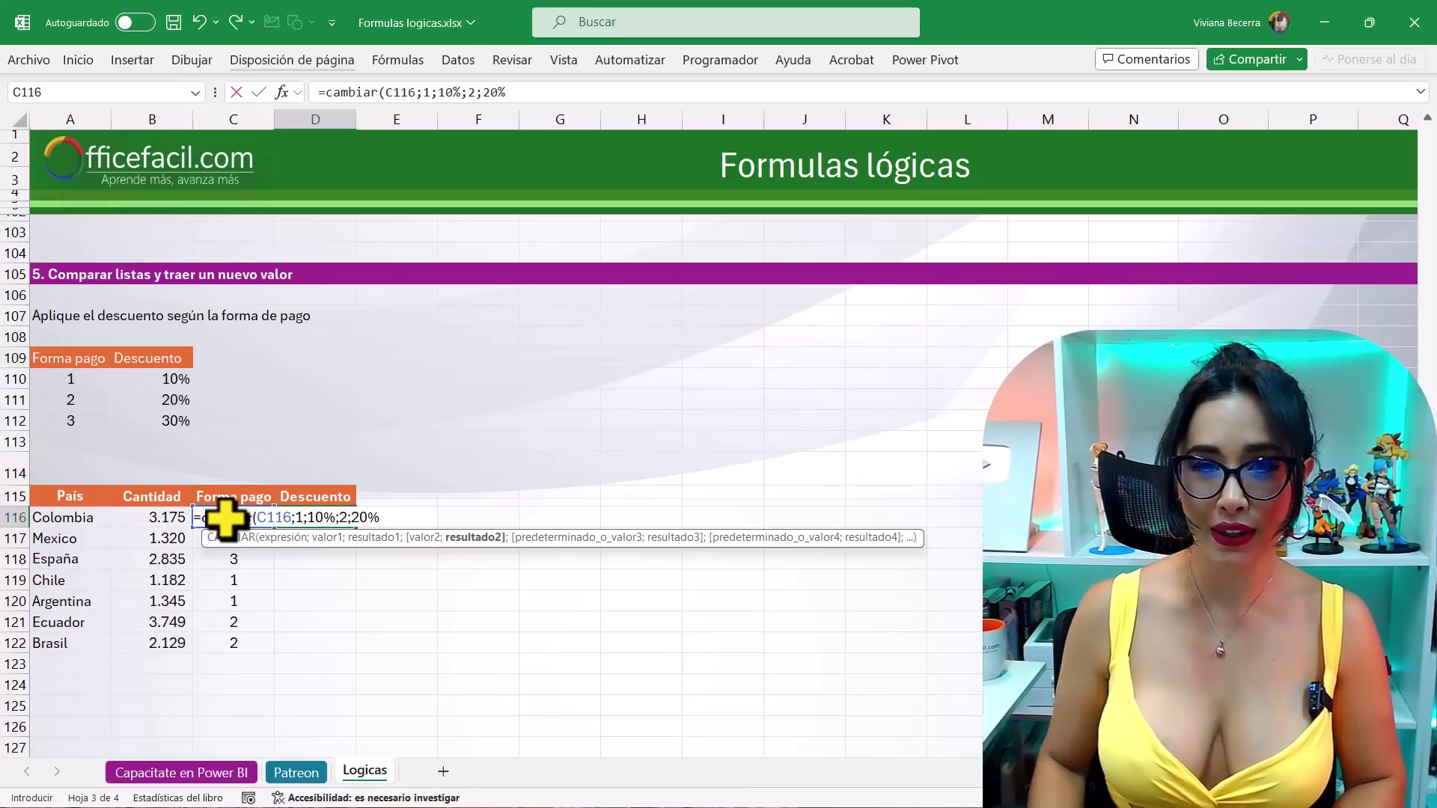
- Complete the CAMBIAR formula in D116 with value 3 and result 30%, and fill it down the Descuento column
text(_)
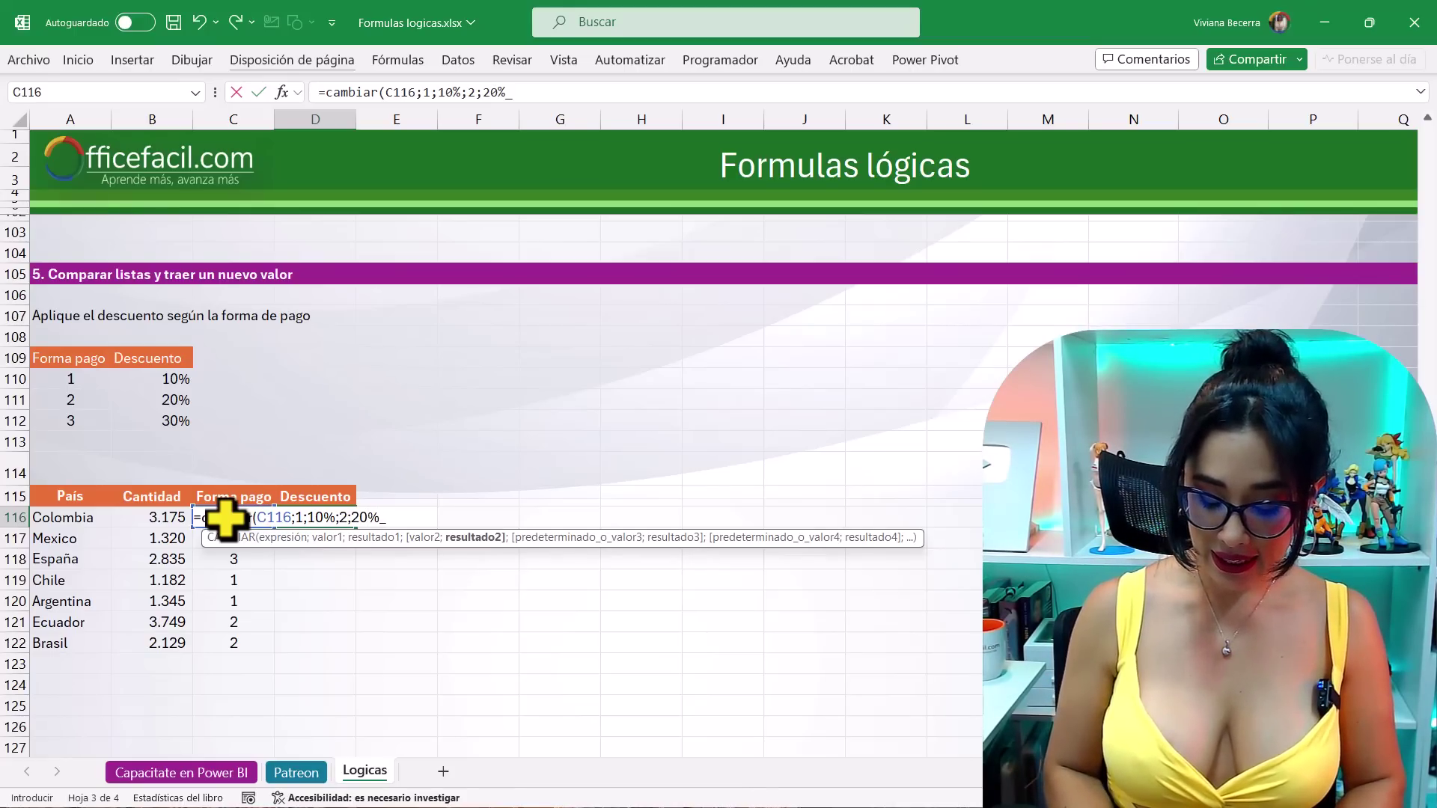
text(;3;30)
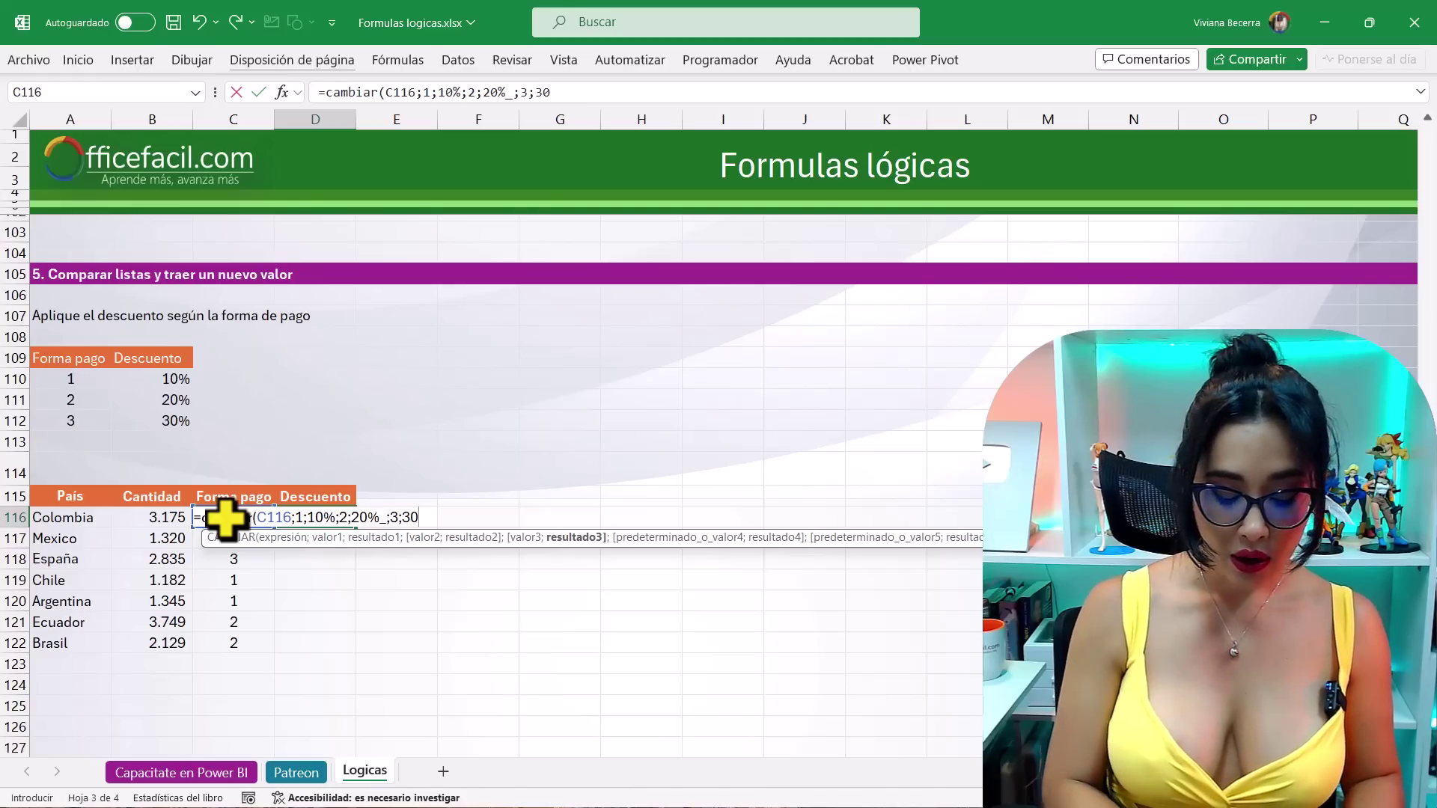
text(%)
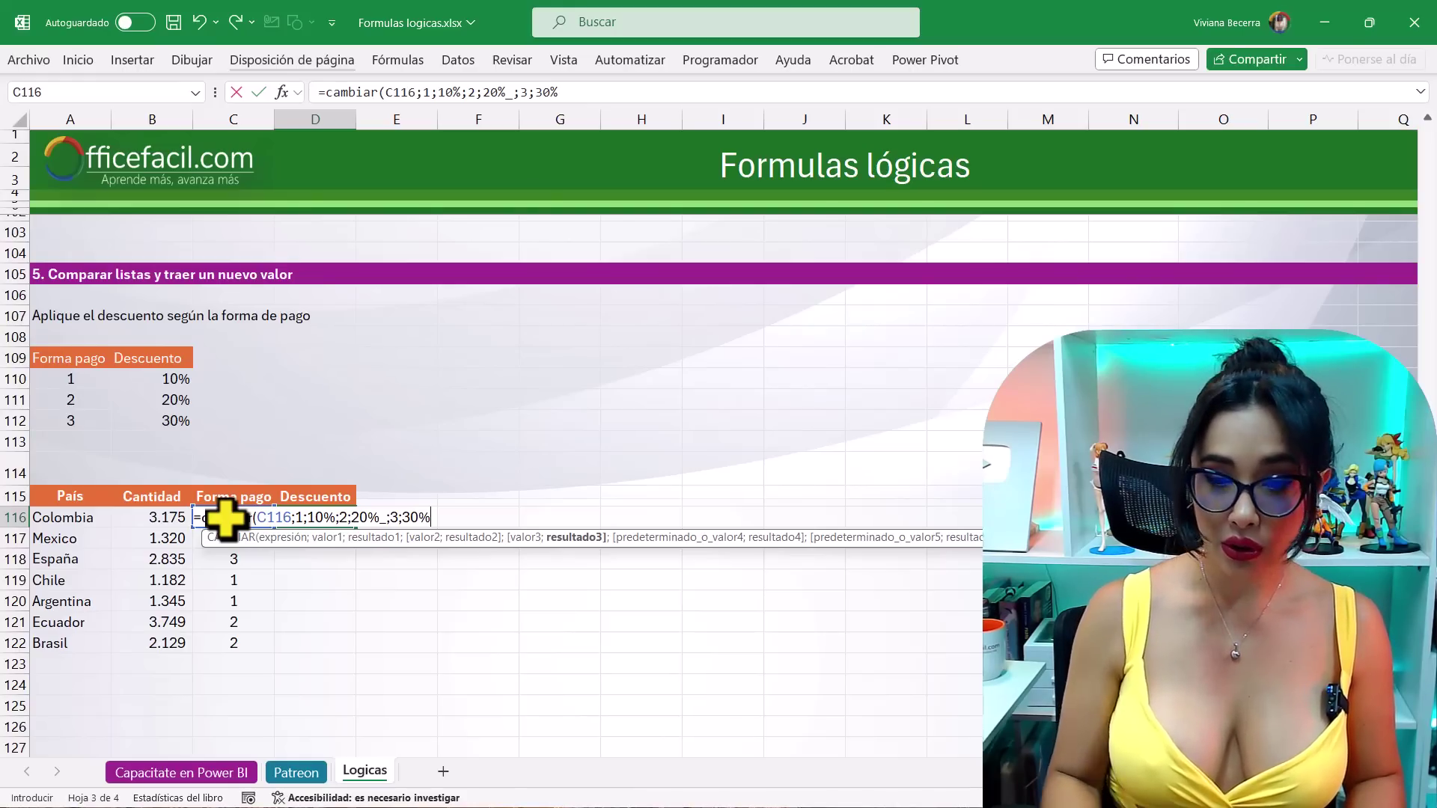
click(385, 518)
key(BackSpace)
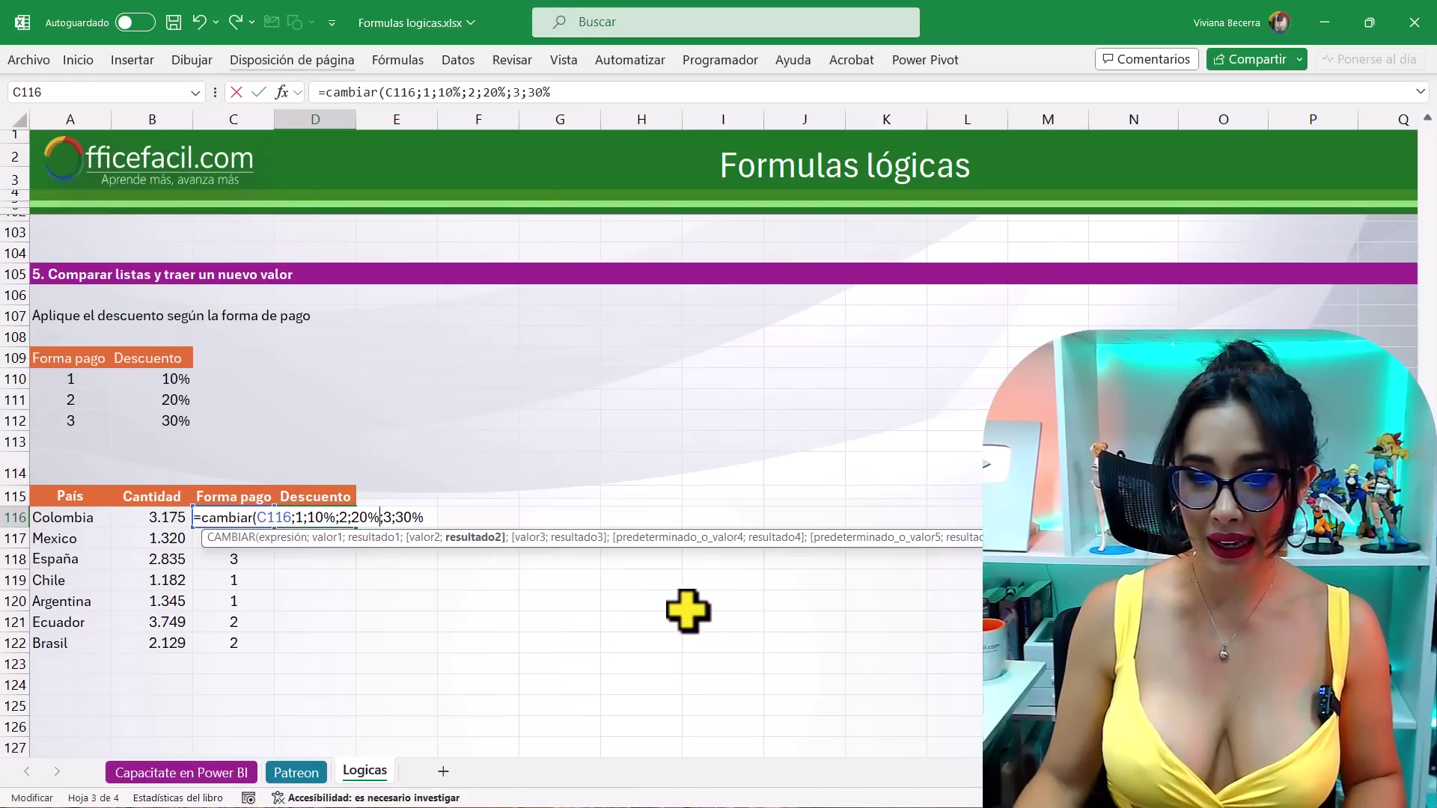
click(426, 517)
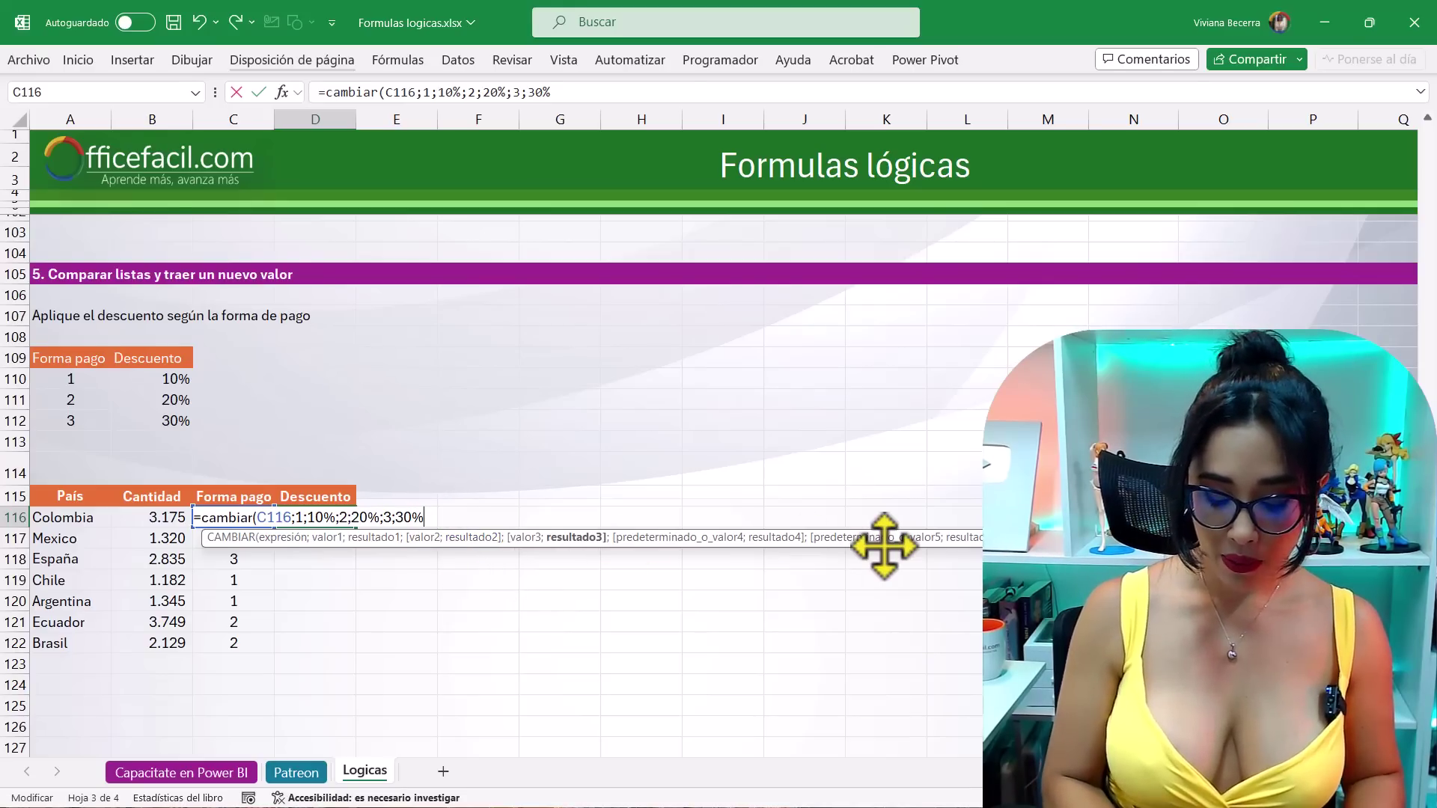
text())
key(Return)
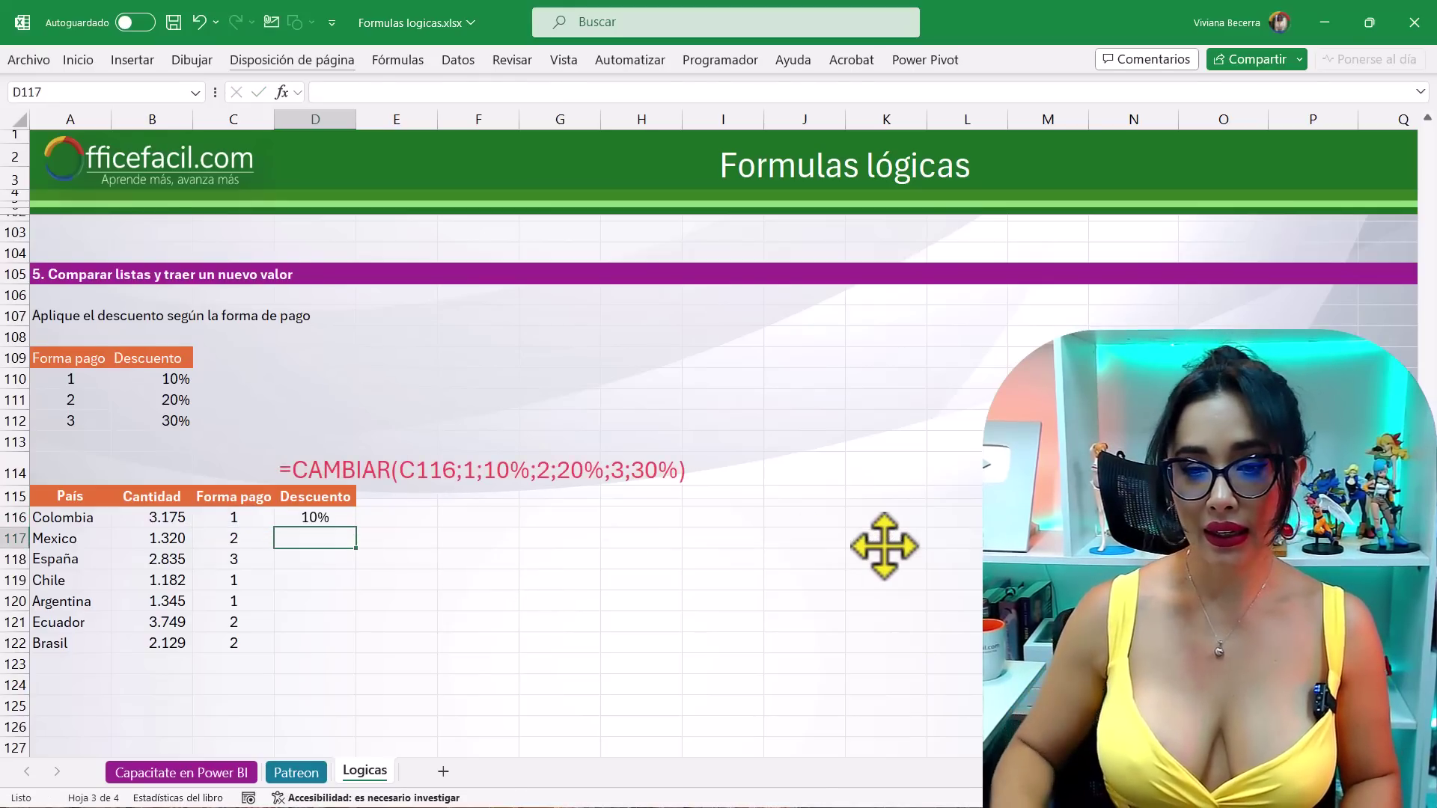
click(343, 520)
double_click(356, 528)
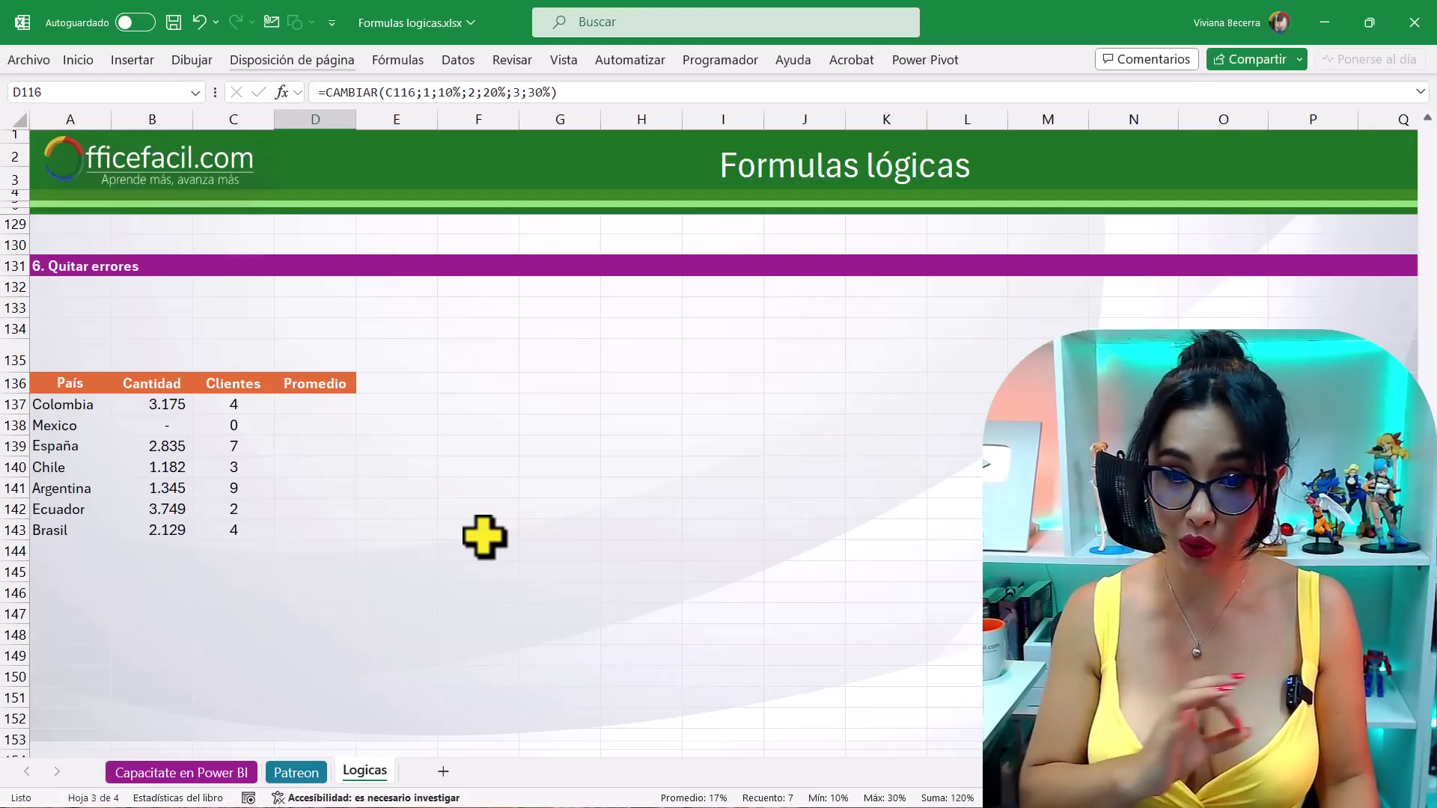
- In the Quitar errores table, fill D137:D143 with Cantidad divided by Clientes, starting from =B137/C137, and check the Mexico row
click(329, 403)
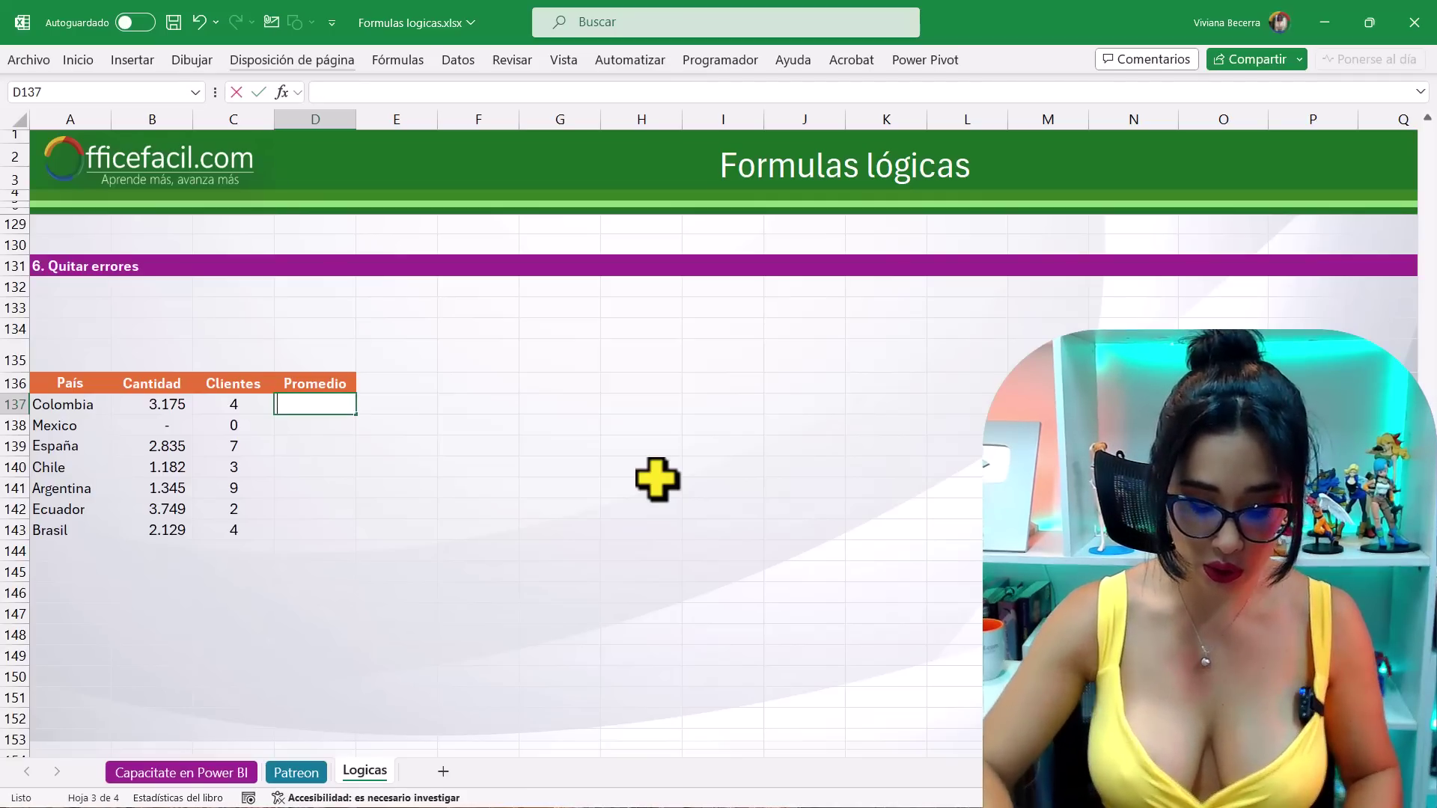
text(=)
key(Down)
key(Left)
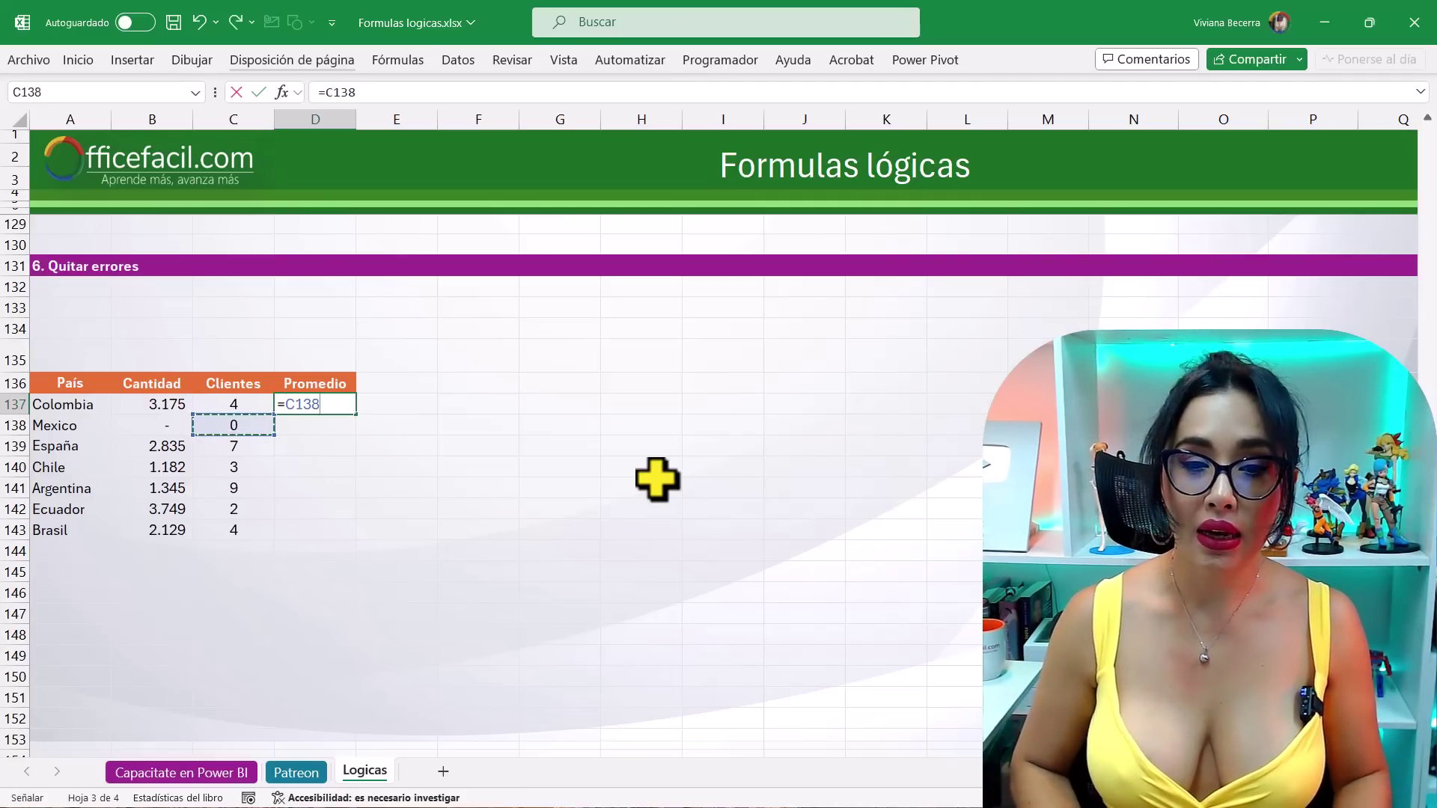
key(Up)
key(Left)
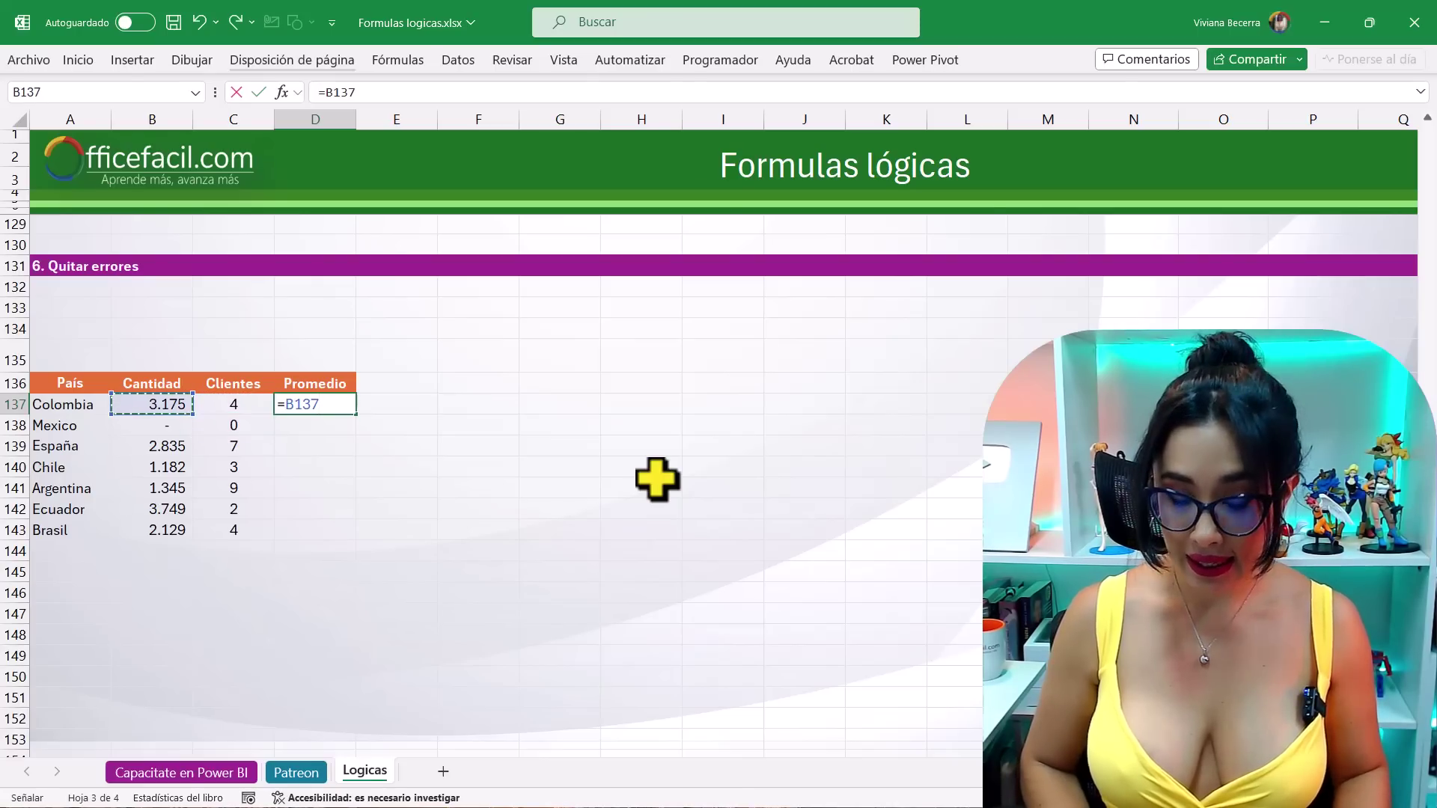
text(/)
key(Left)
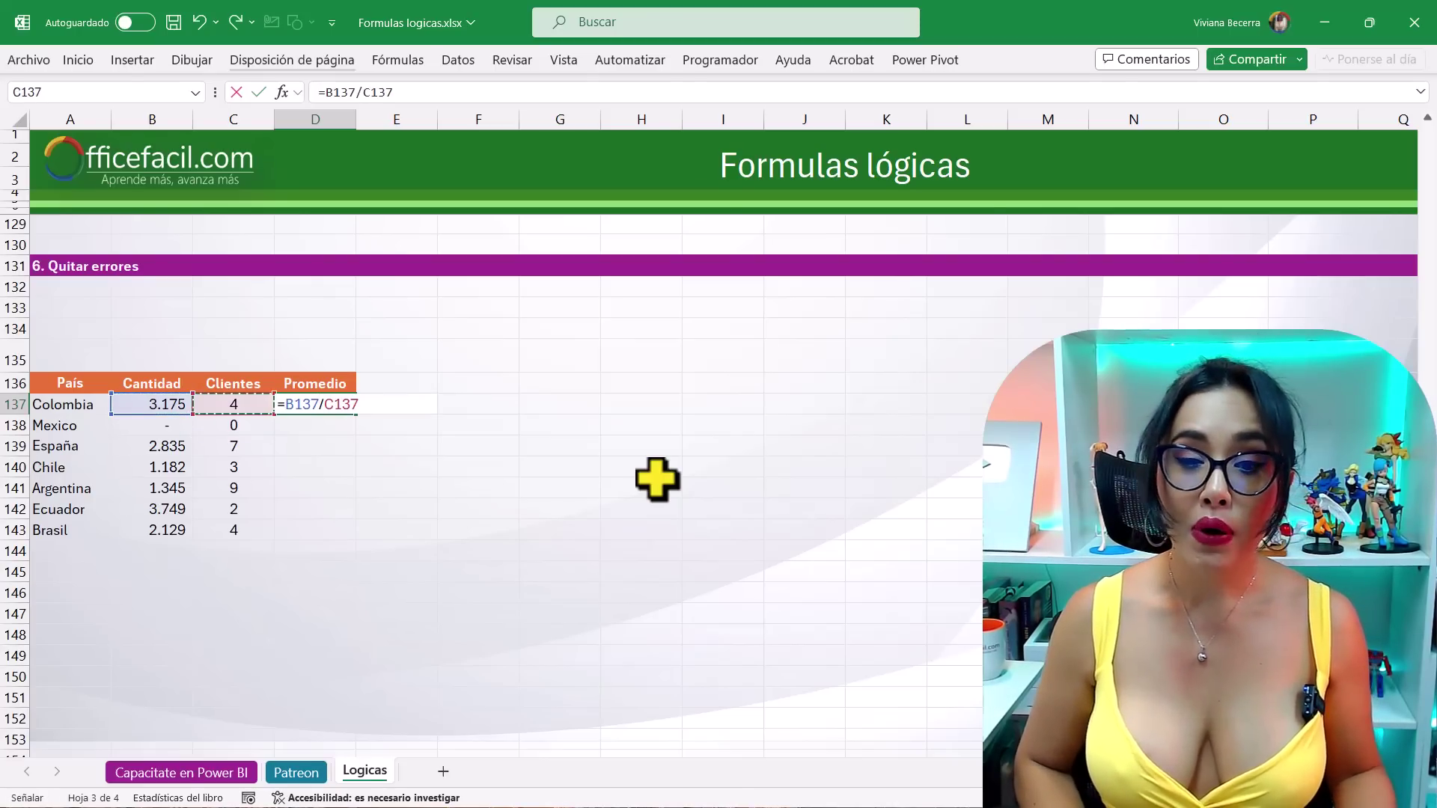
key(Return)
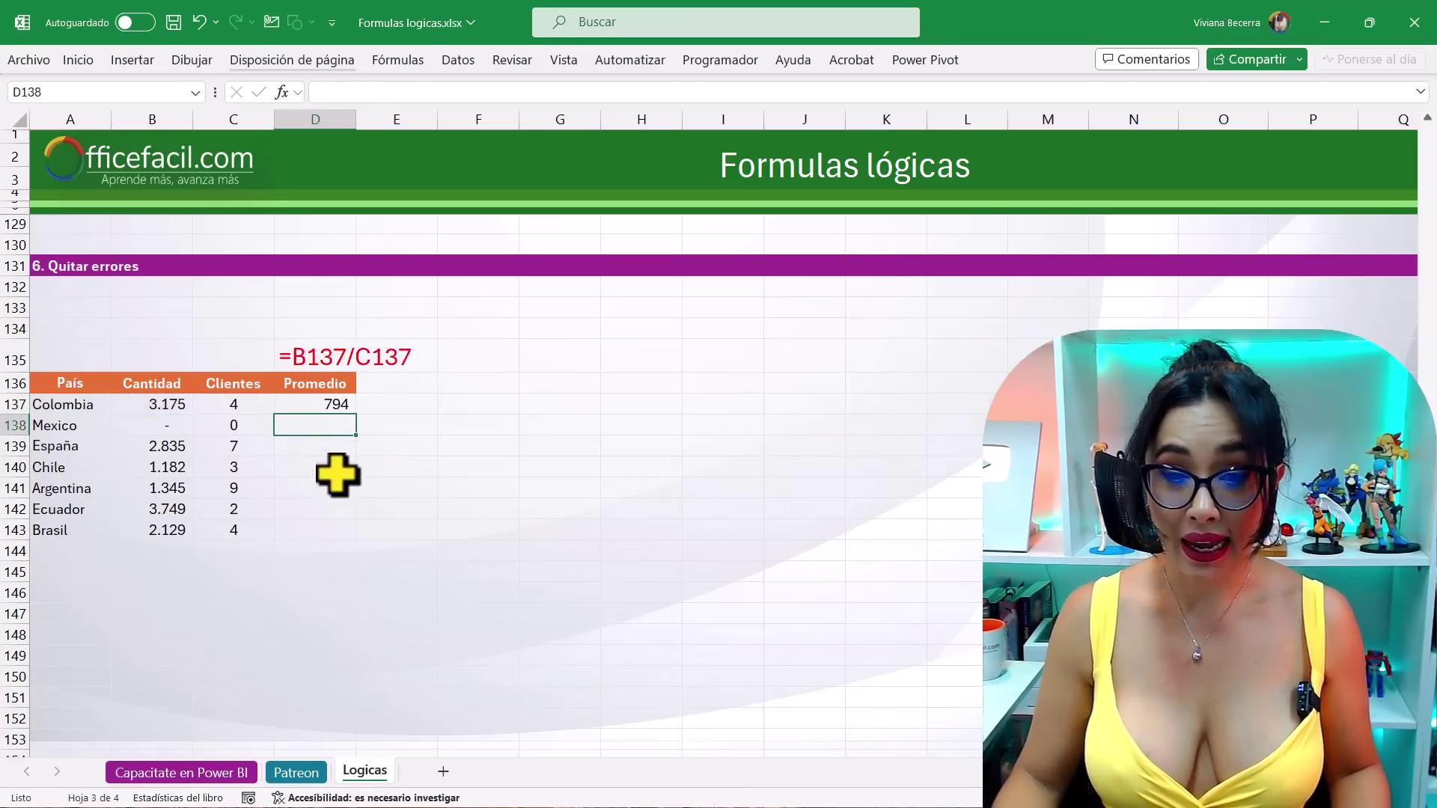
click(321, 404)
double_click(362, 416)
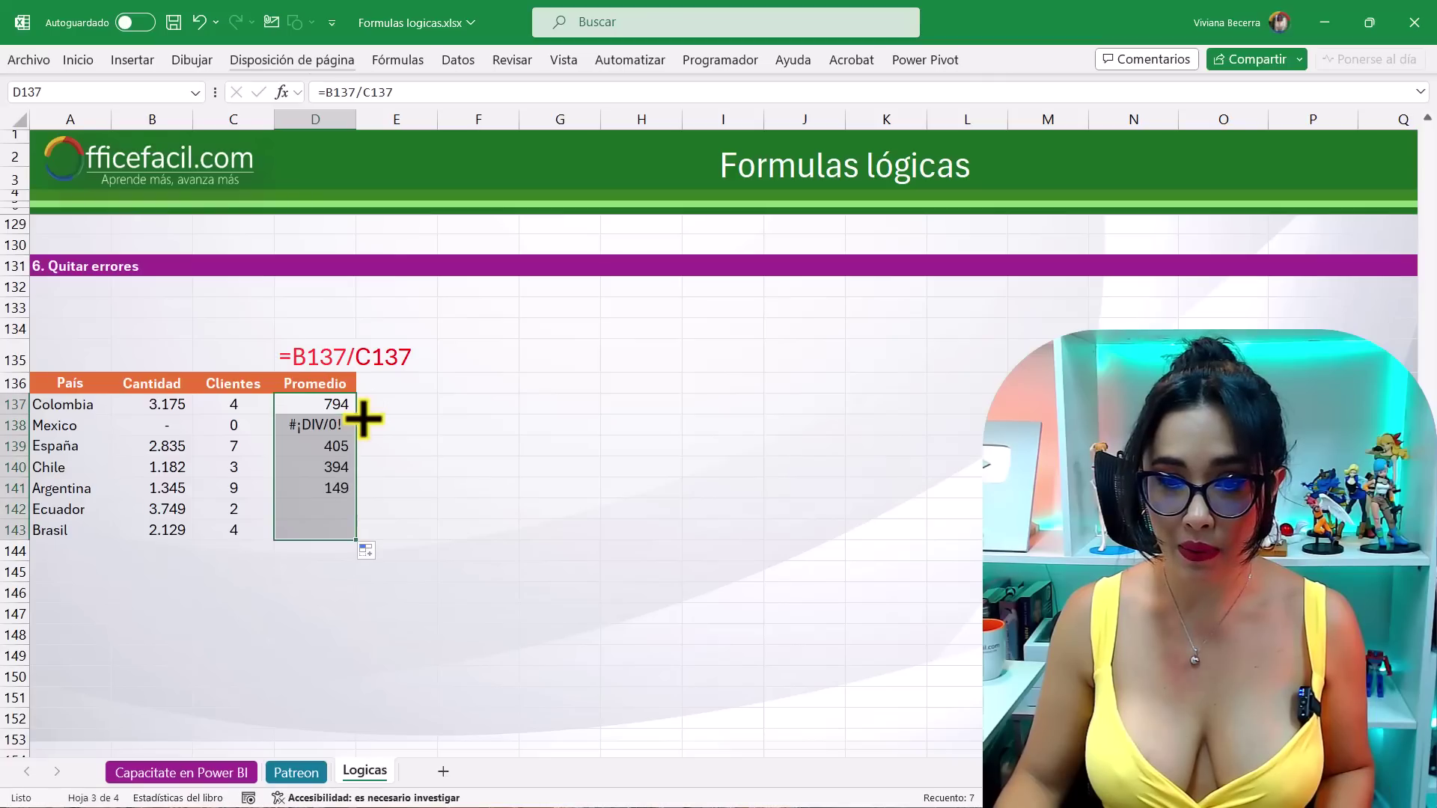
click(323, 424)
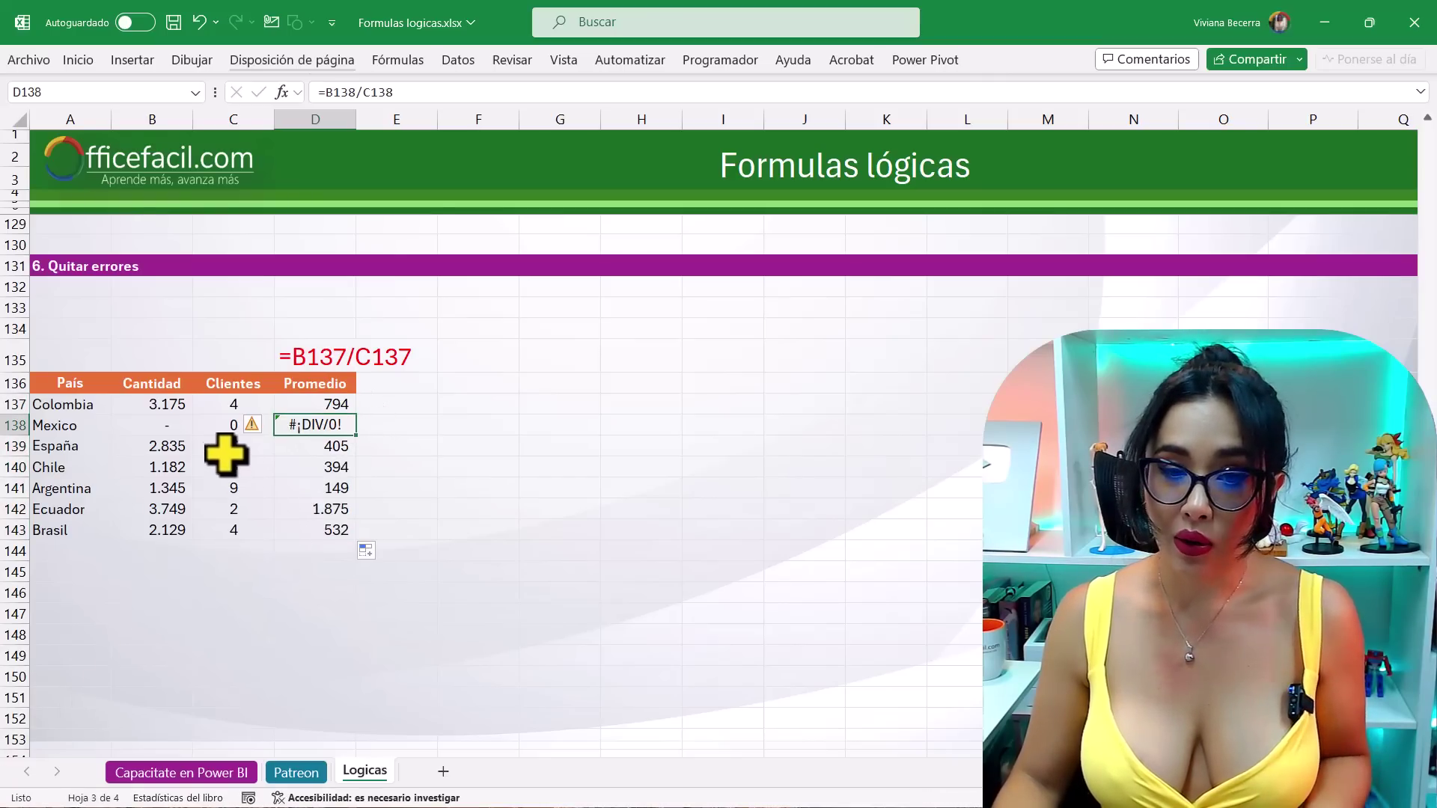
click(198, 424)
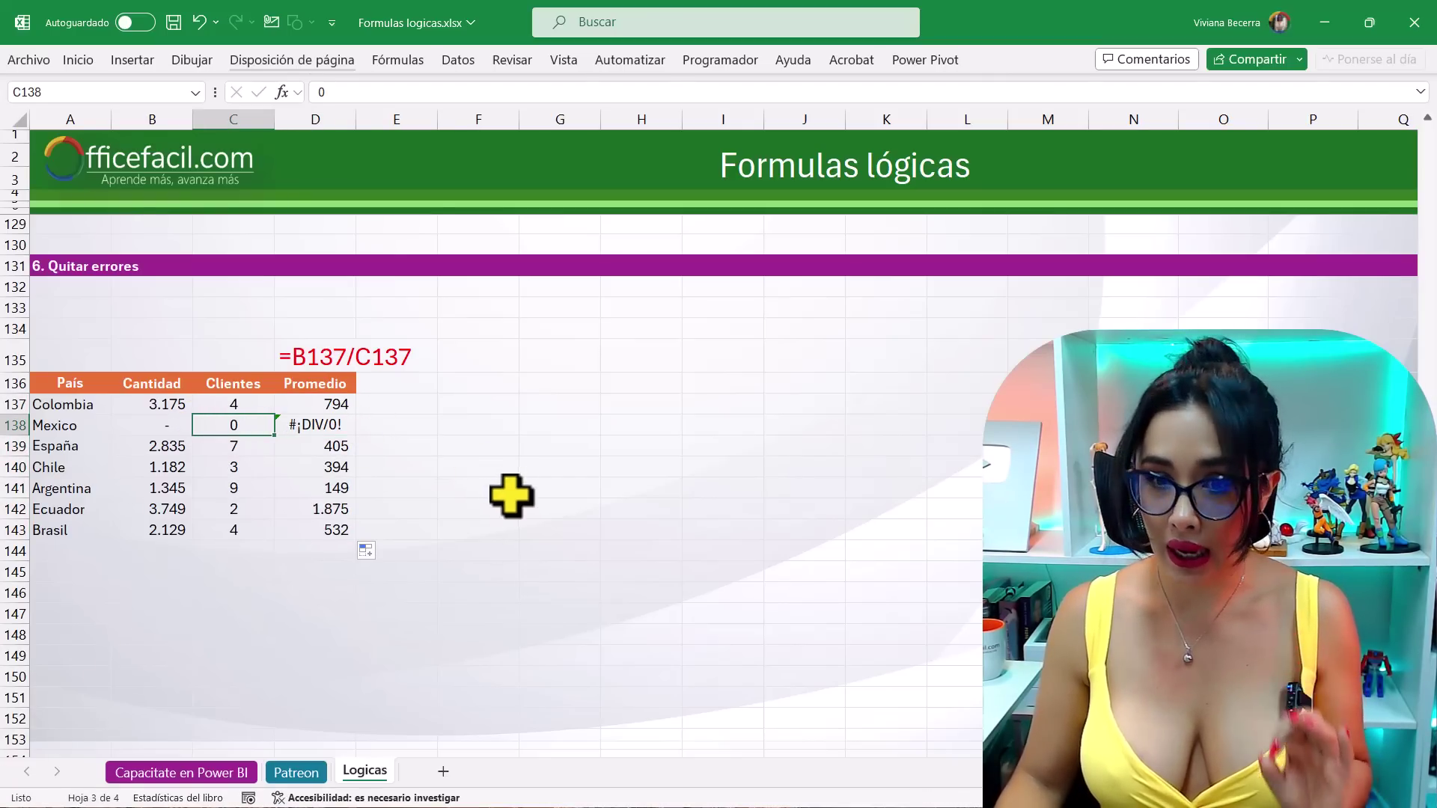
- Total the Promedio column in D144 with SUMA over D137:D143
click(320, 554)
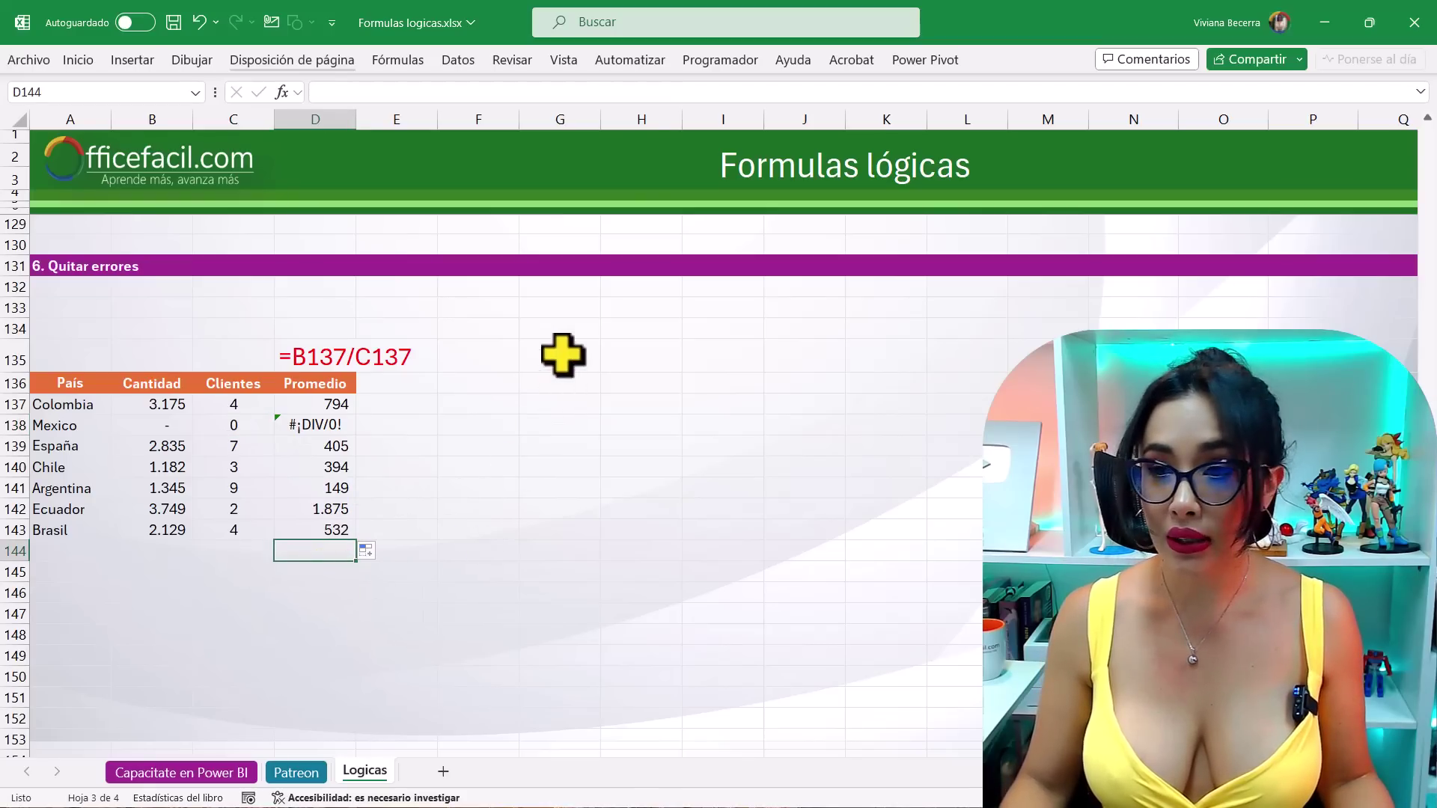
text(=)
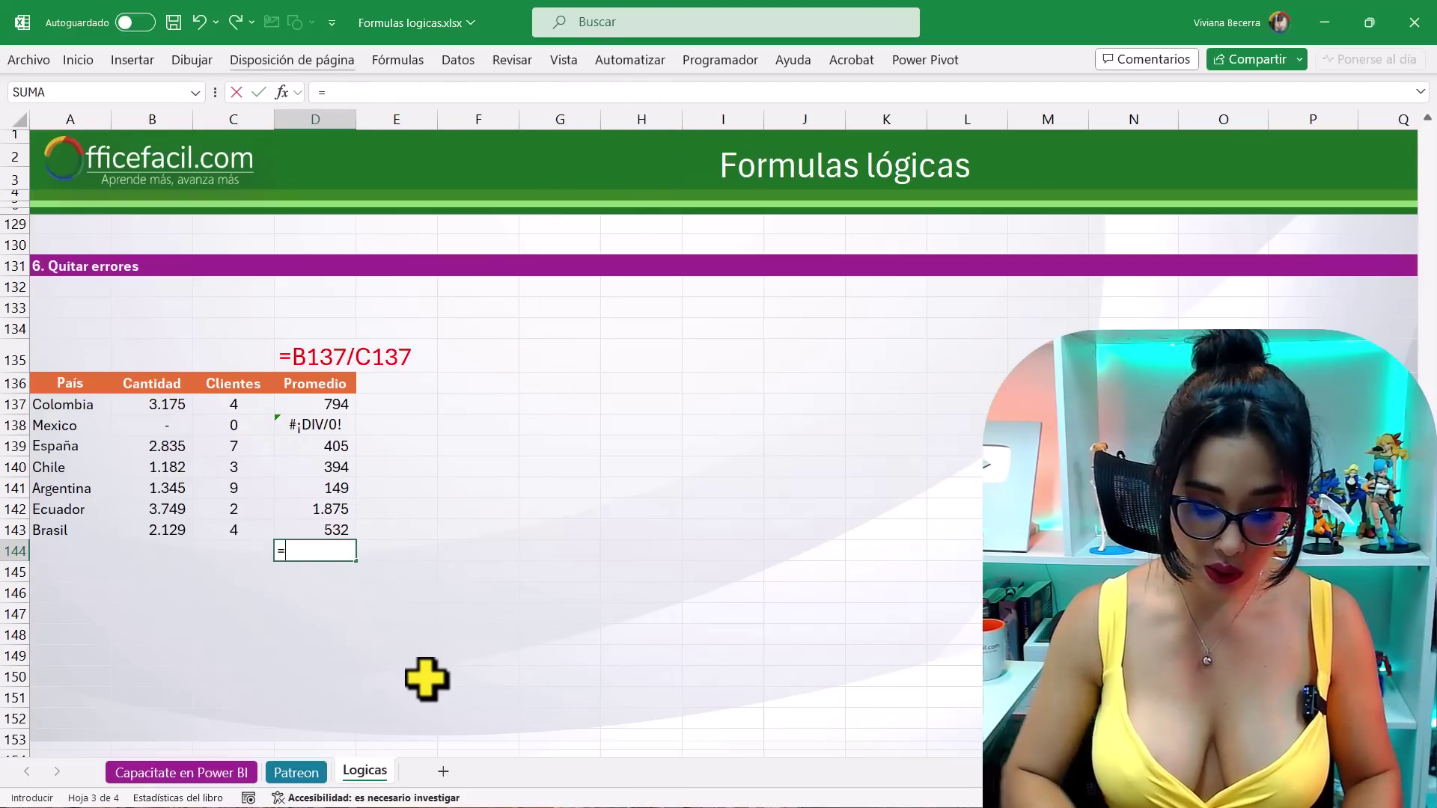
text(sum)
key(Tab)
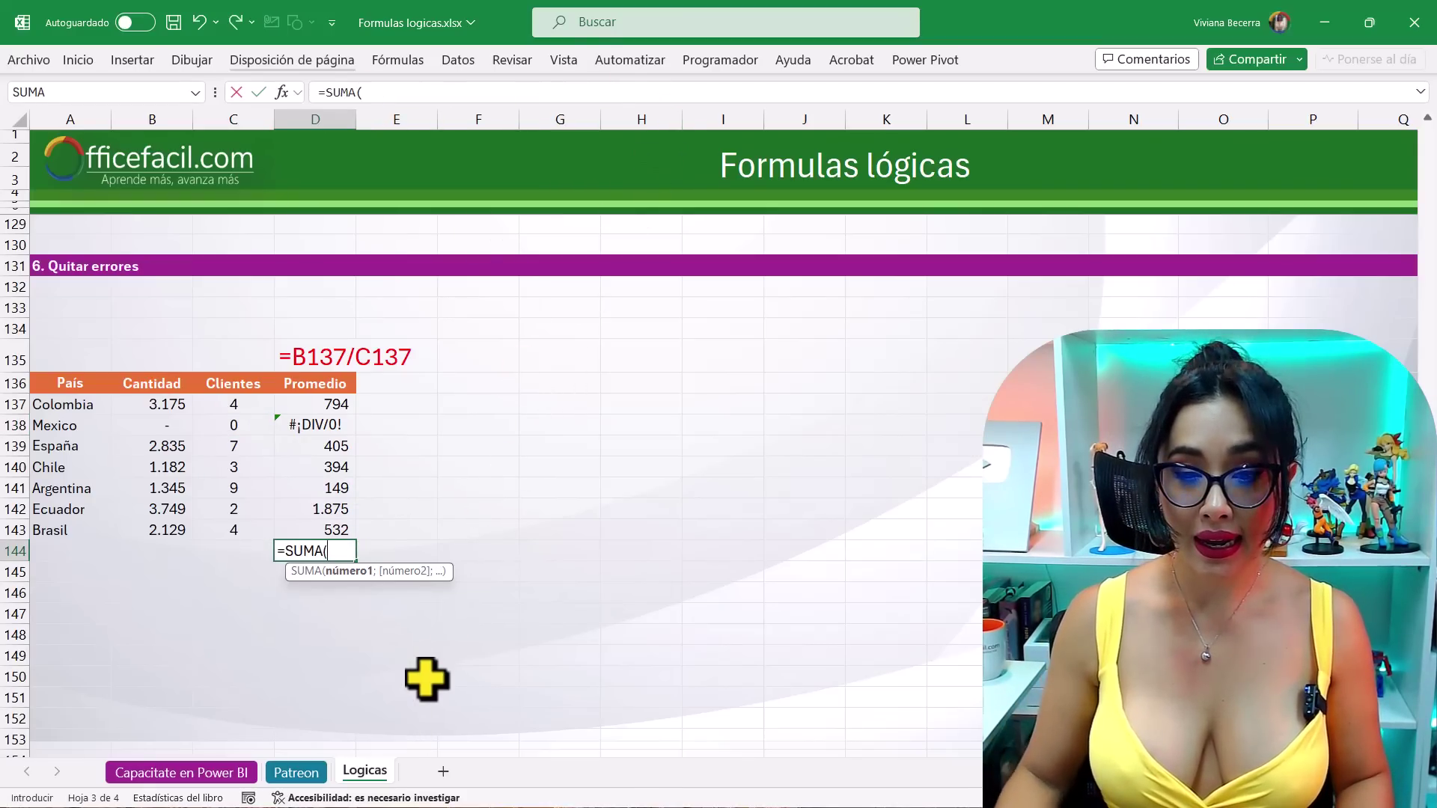
click(335, 404)
drag(334, 404, 334, 529)
key(Return)
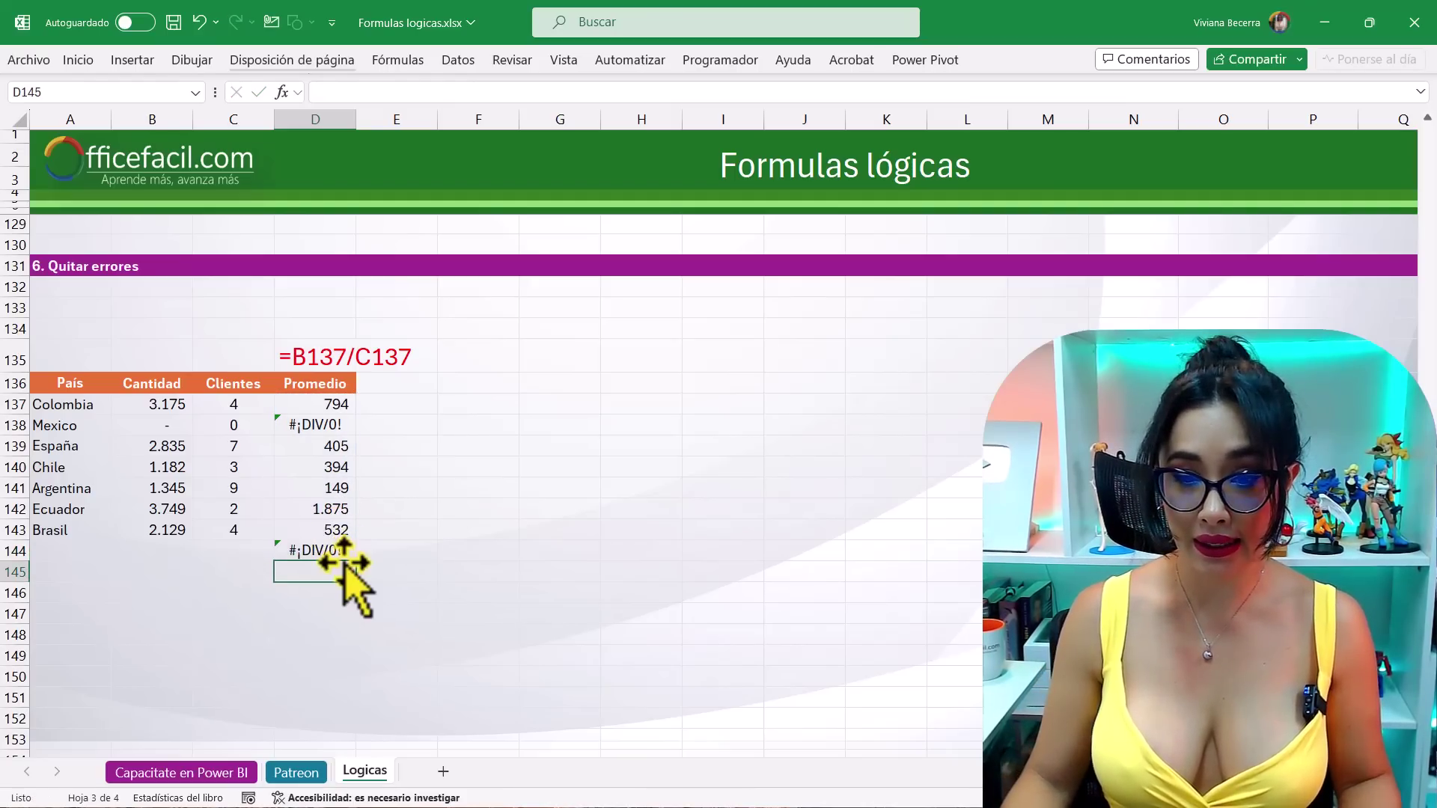
click(335, 552)
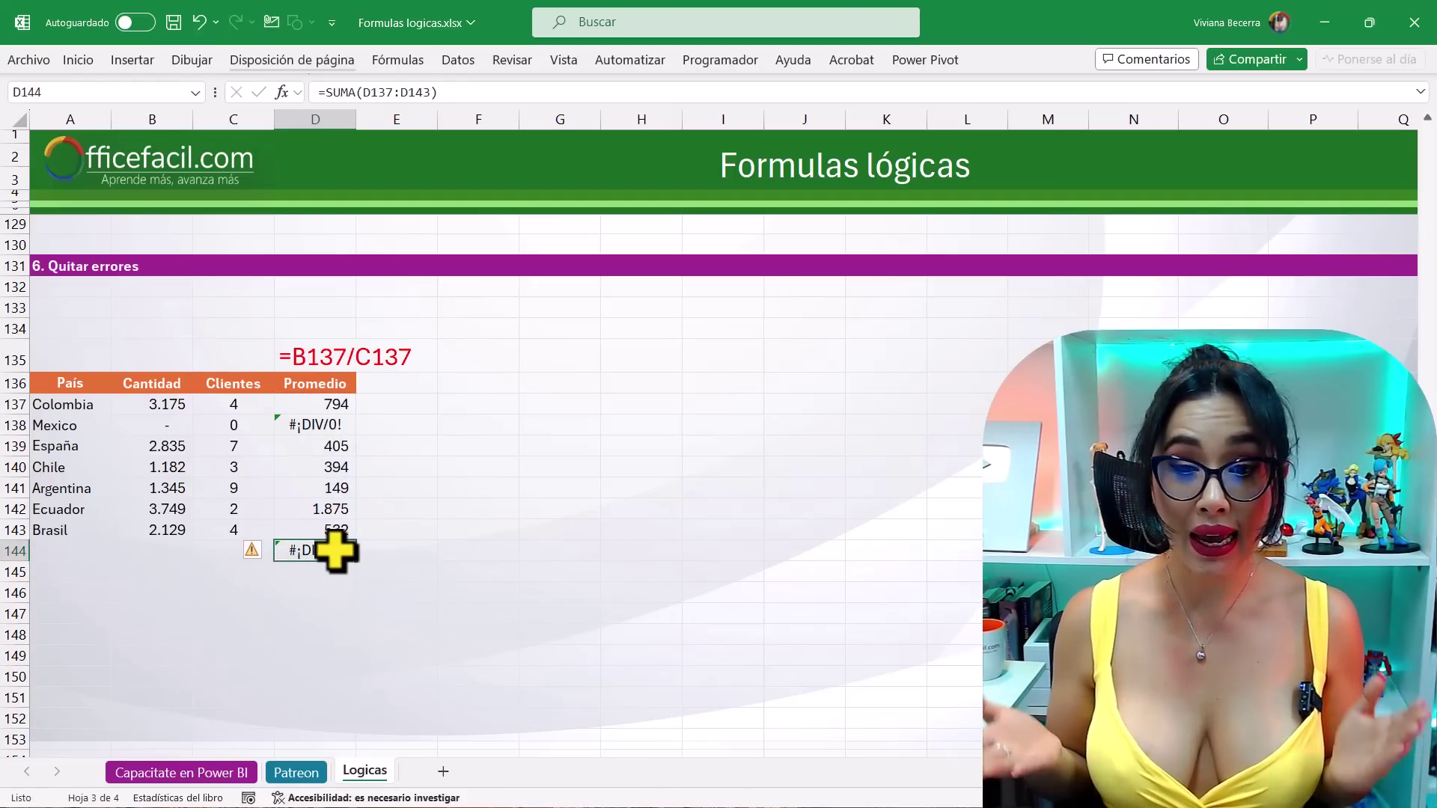
- Wrap the B137/C137 division in D137 with SI.ERROR, using 0 as the value if there is an error
click(303, 404)
double_click(305, 408)
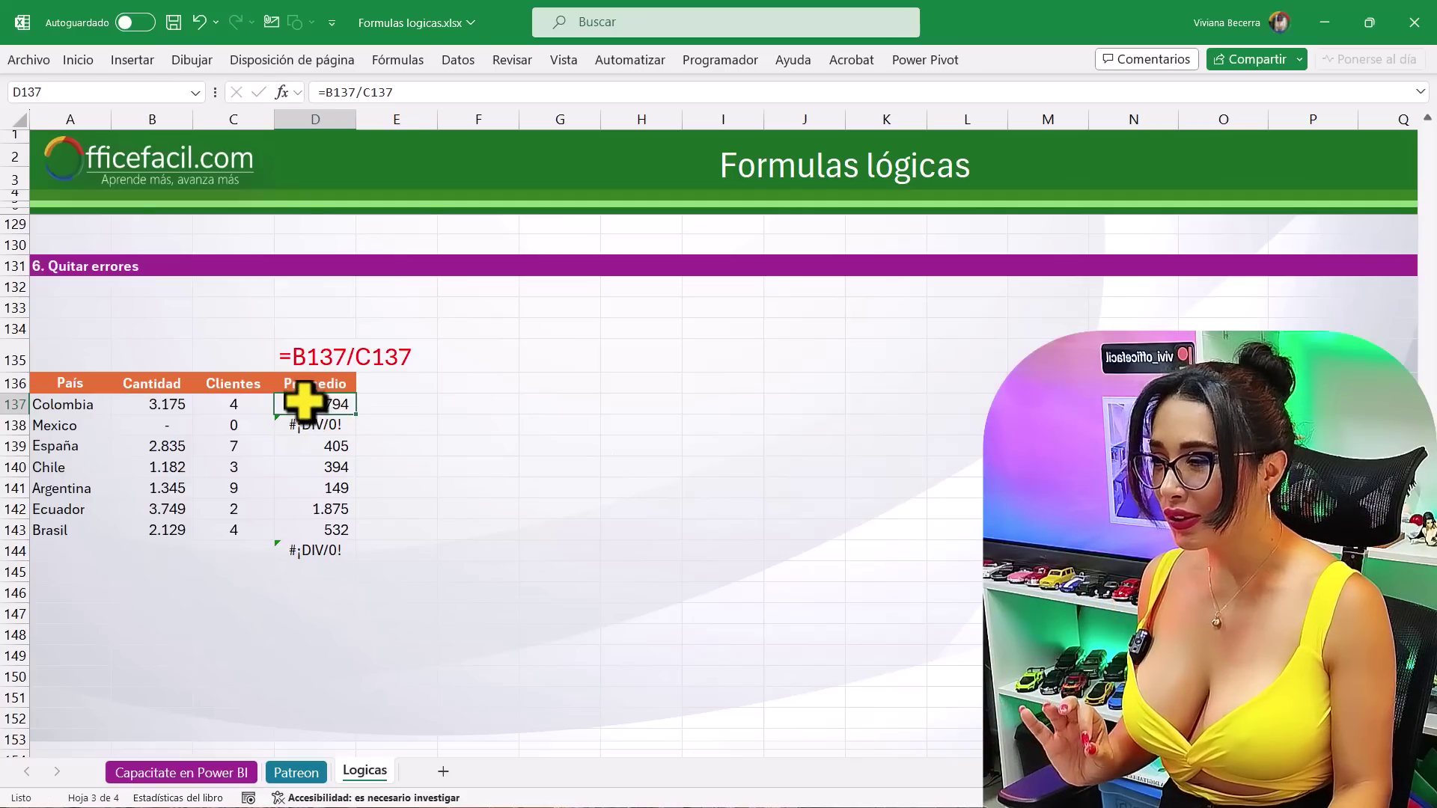
double_click(302, 401)
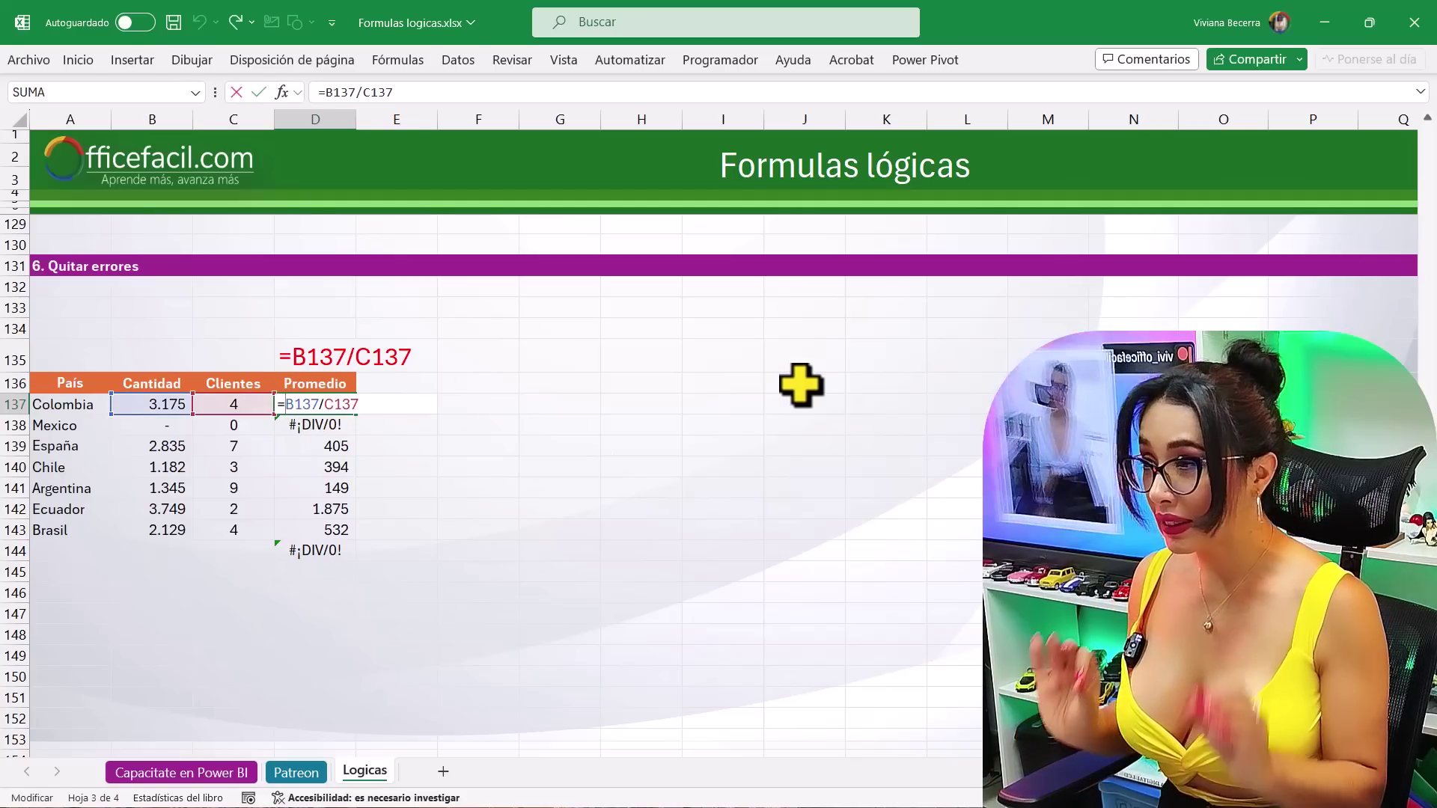
text(si.er)
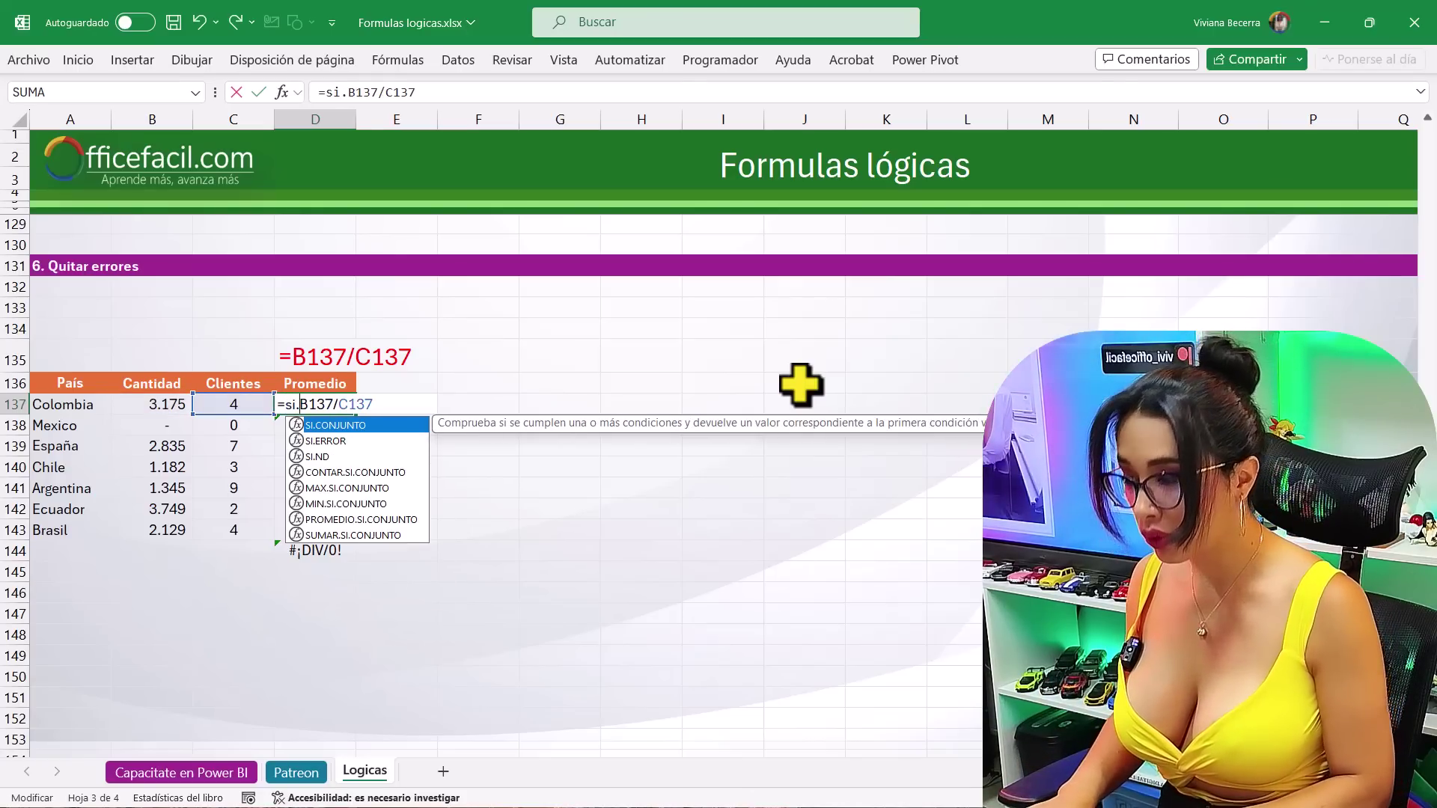
text(o)
text(rr)
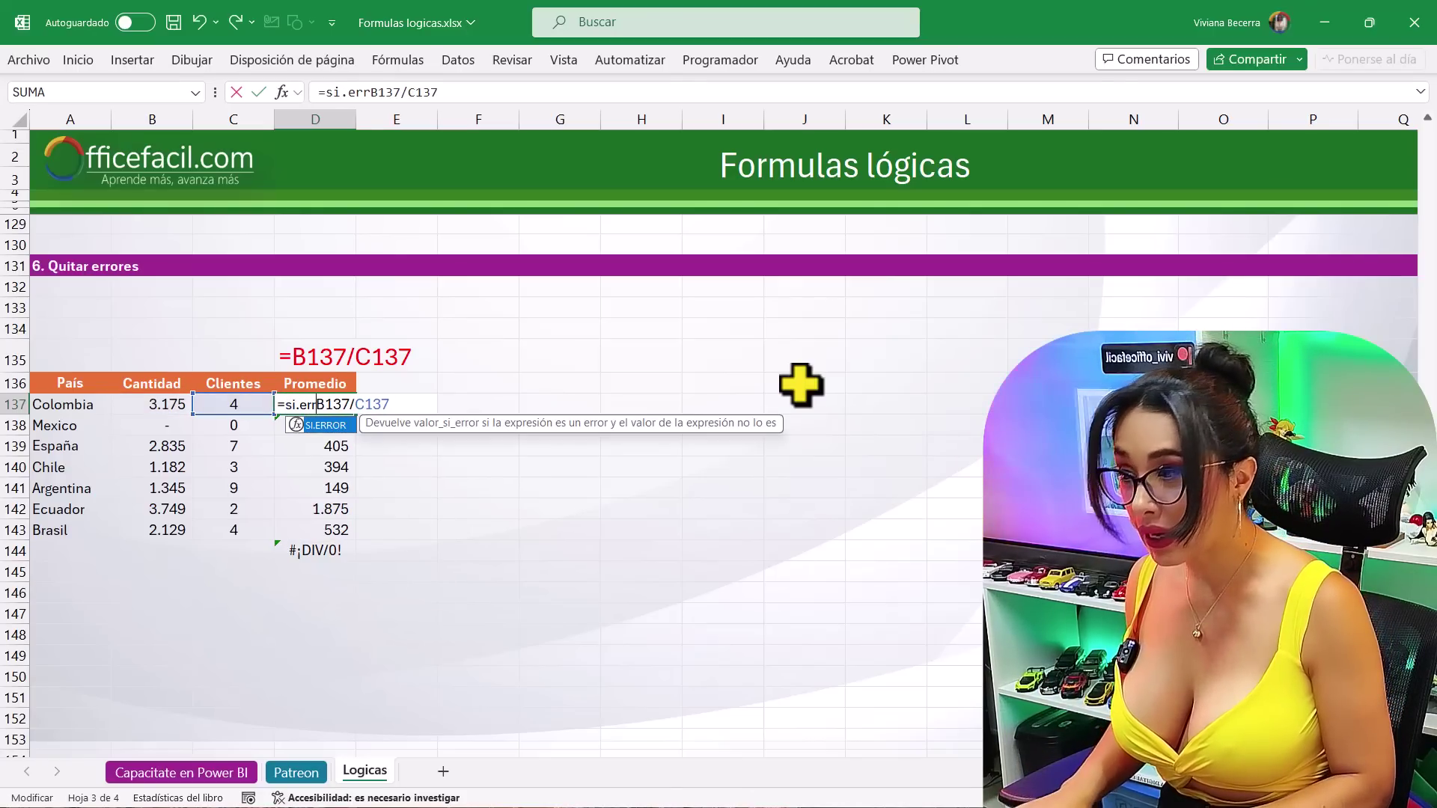
key(Tab)
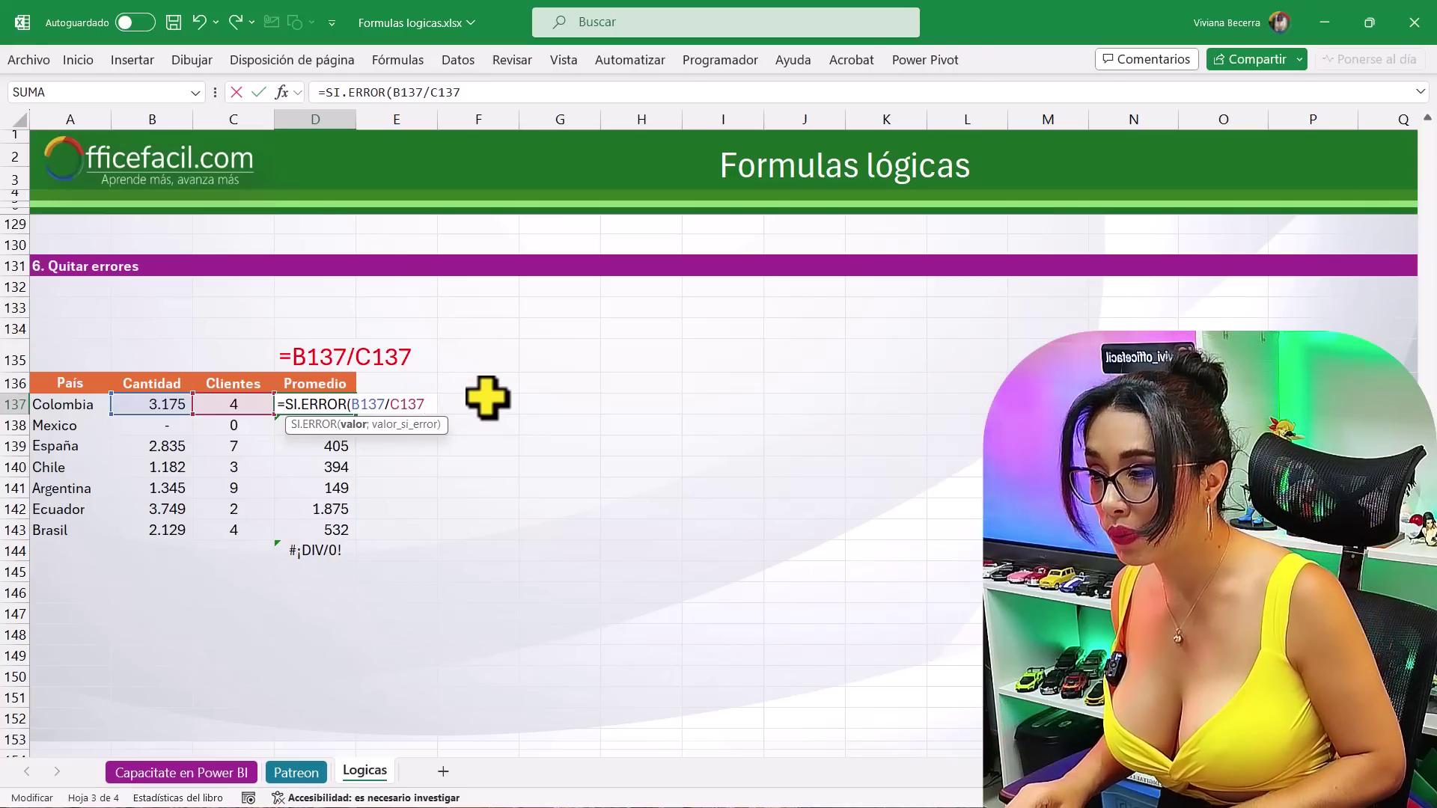
text(;)
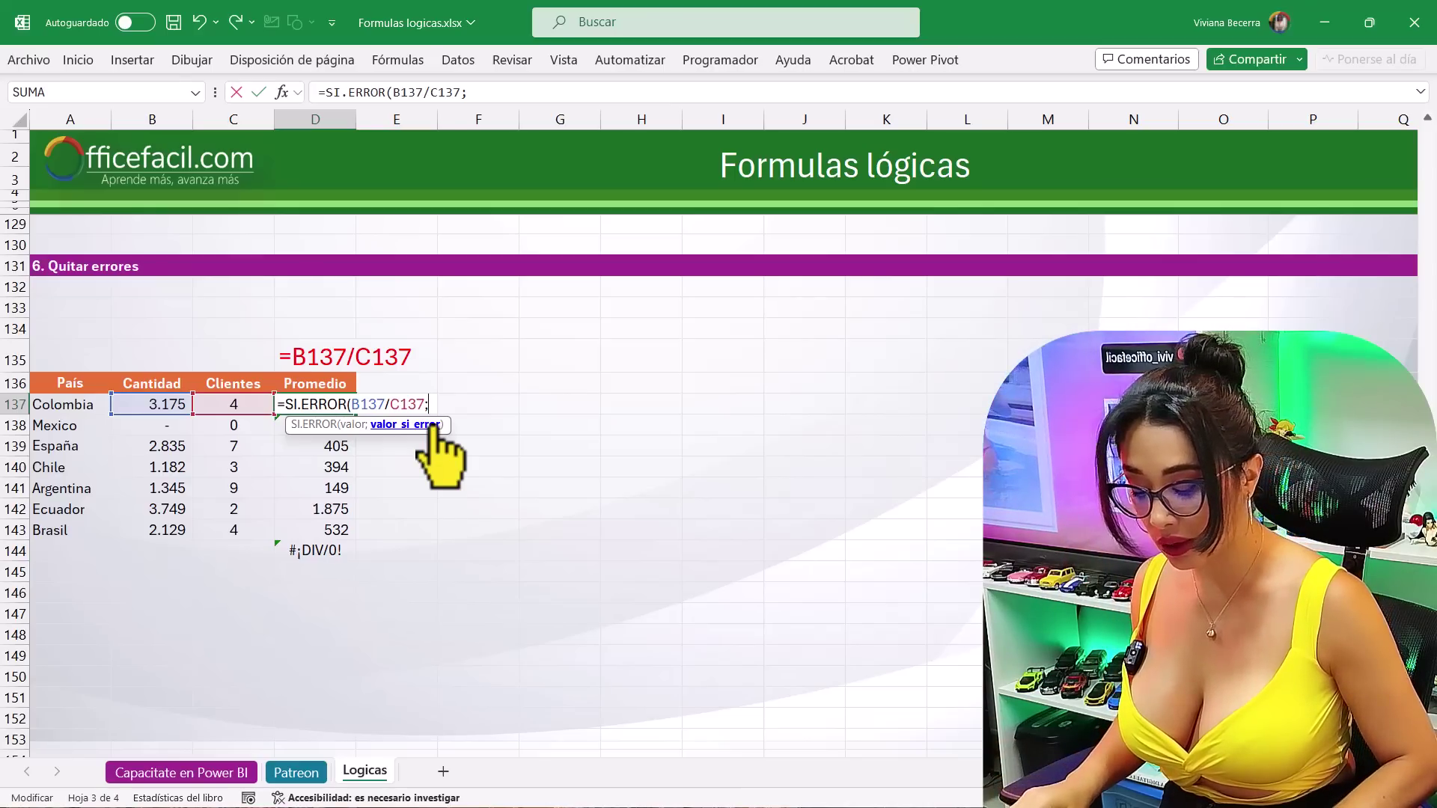
text(0)
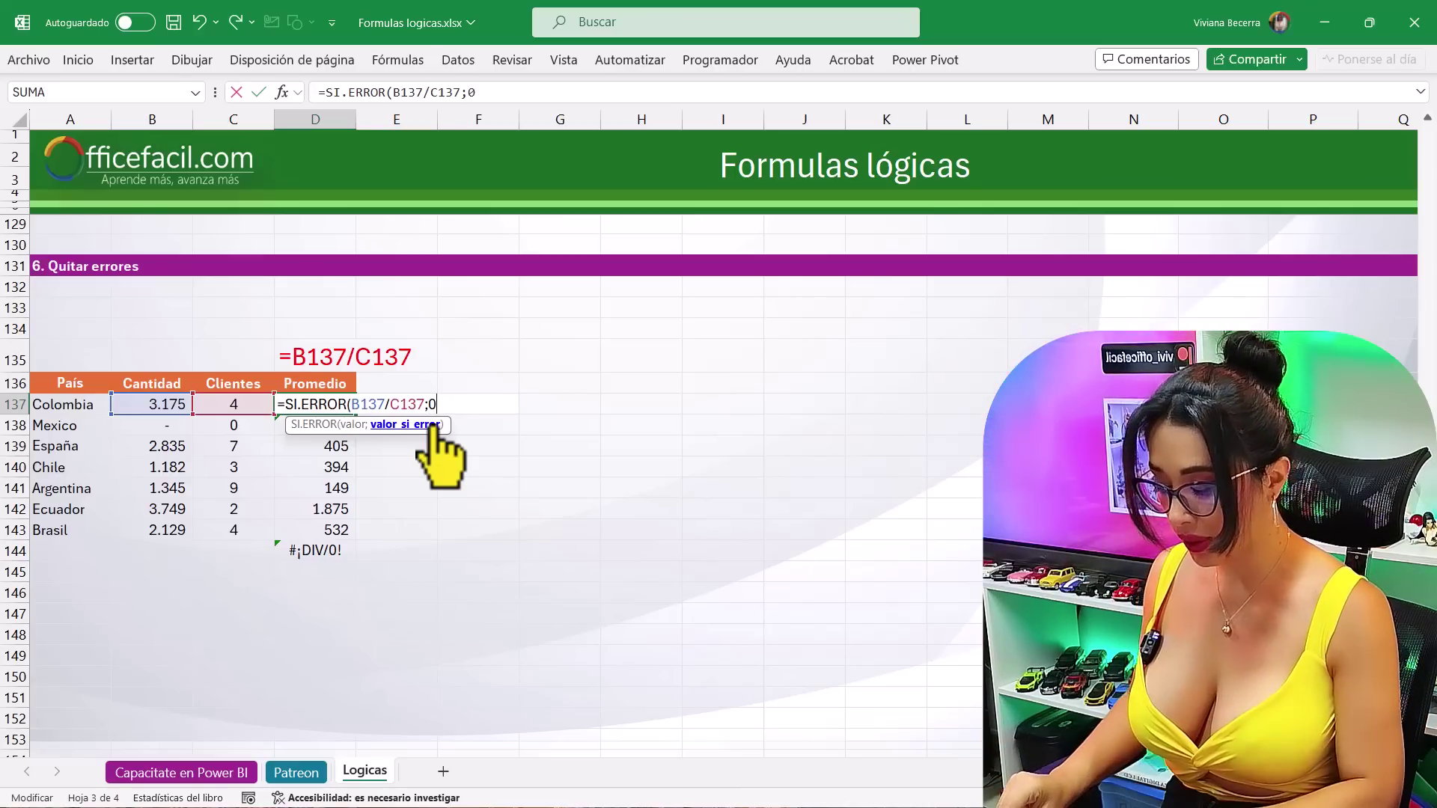
text())
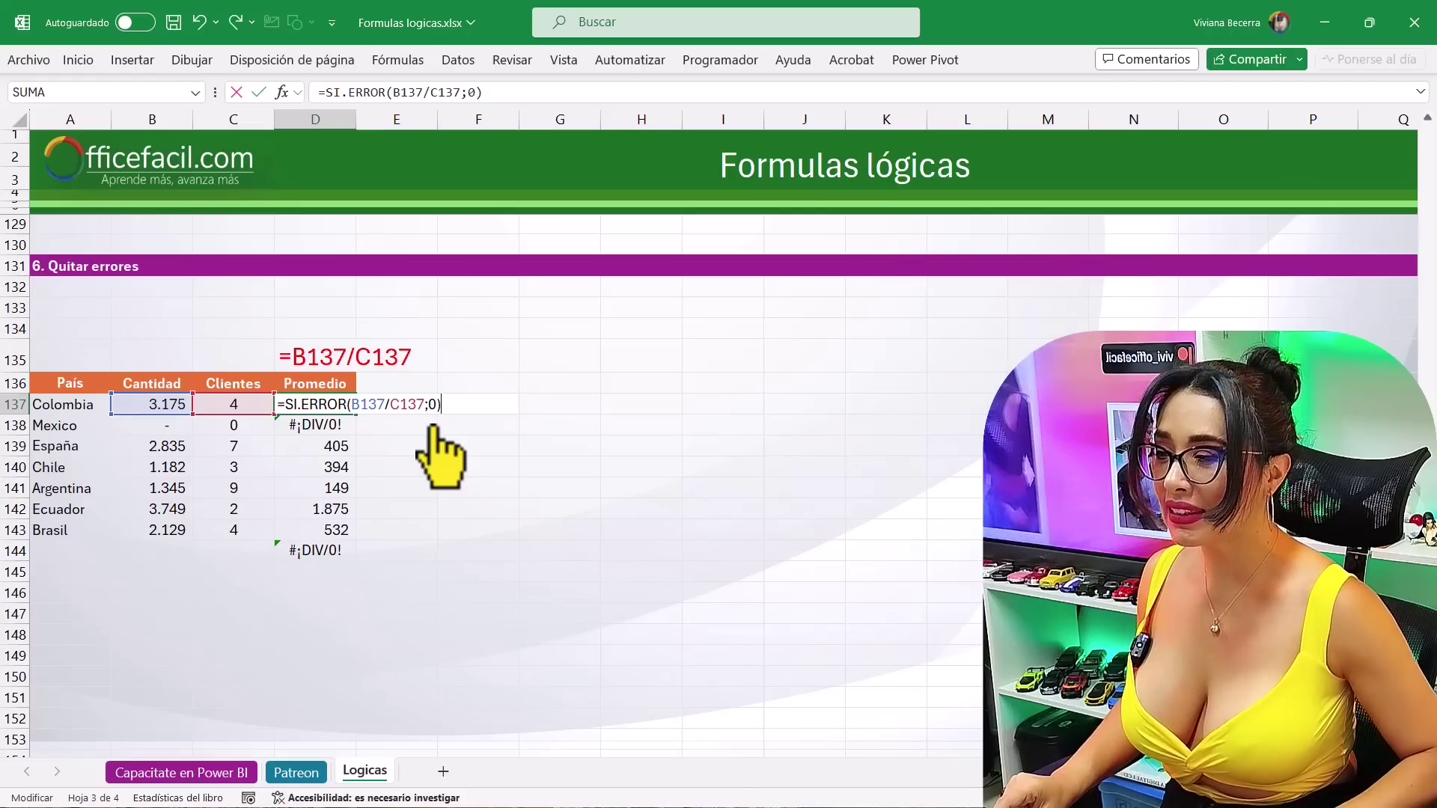
key(Return)
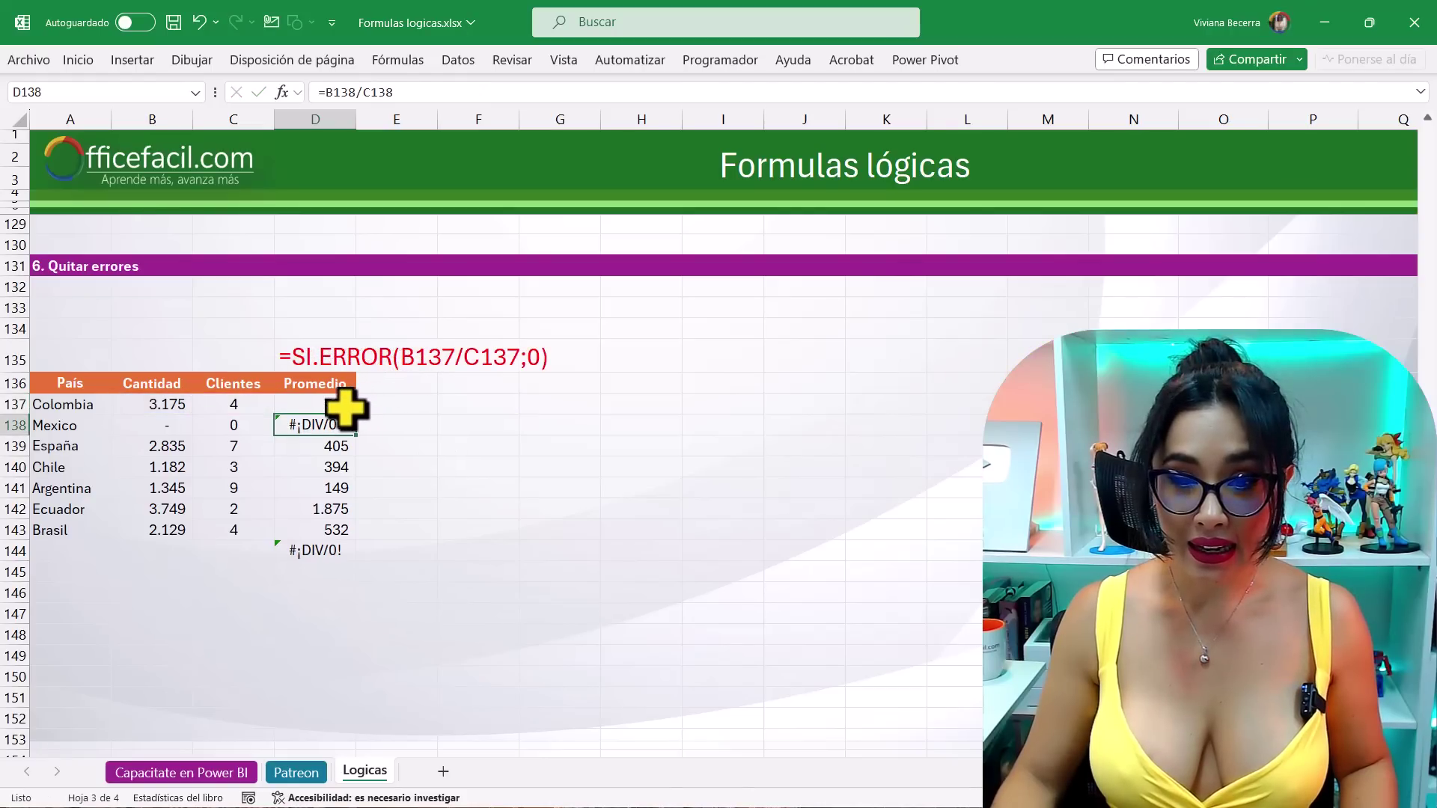
- Fill the SI.ERROR formula from D137 down to D143 and check the Mexico row's Promedio and Clientes cells
click(346, 408)
drag(356, 415, 357, 538)
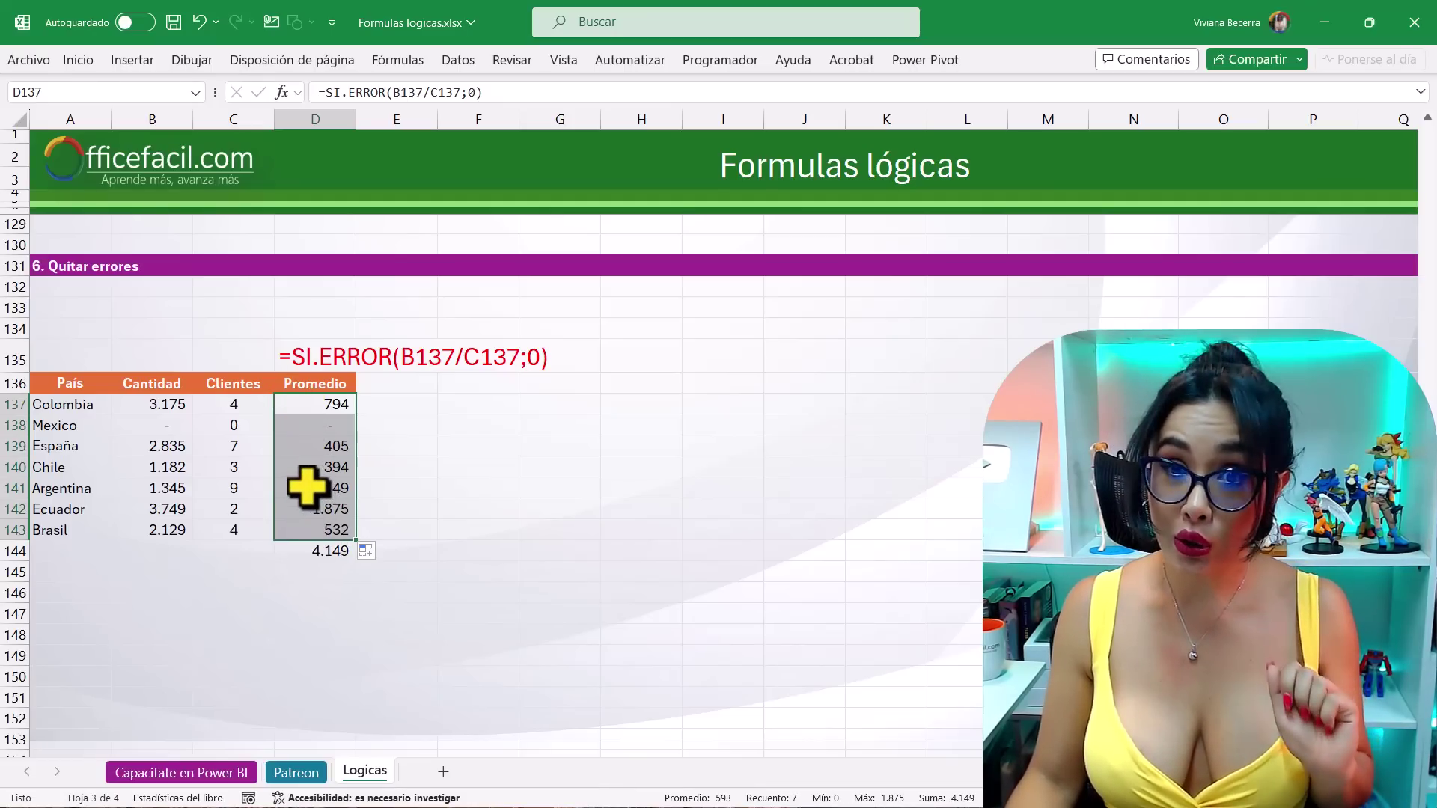
click(302, 428)
click(230, 425)
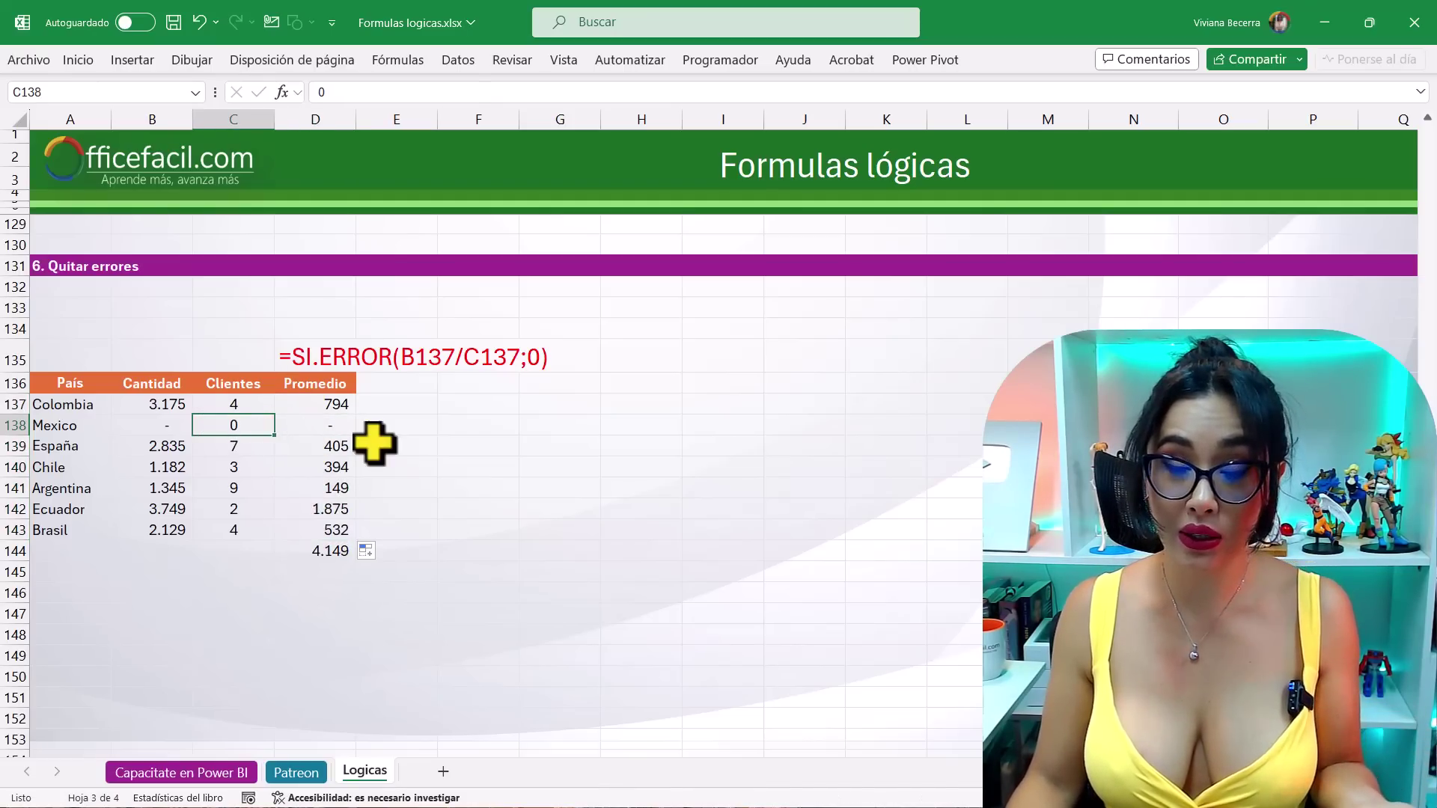